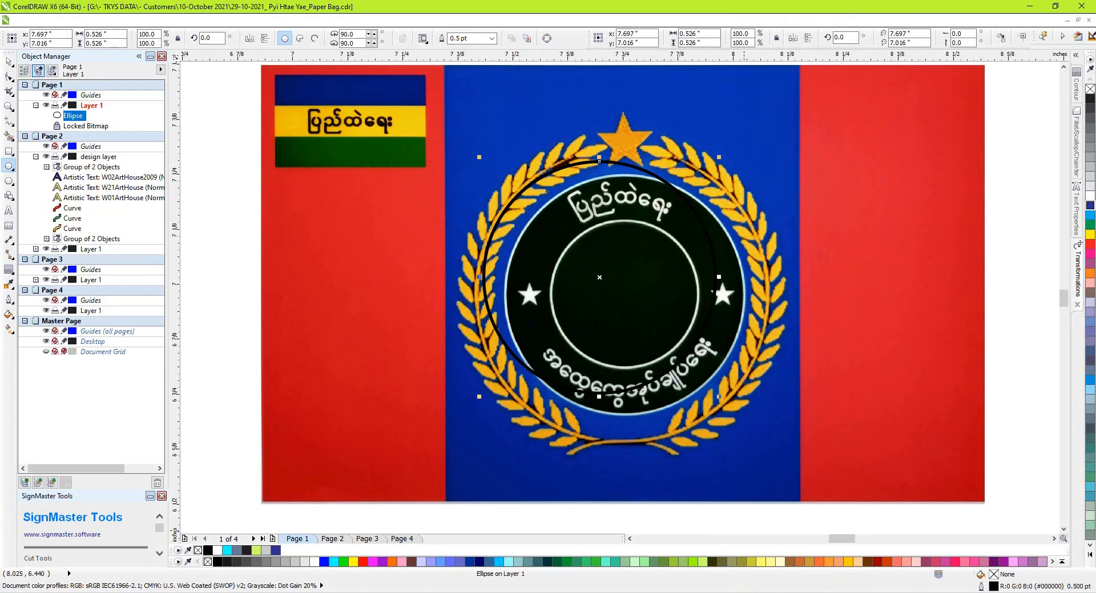
Step: Give the circle a pale lavender #CCCCFF outline and resize it to about 0.556" around the emblem's black disc
left_click(591, 314)
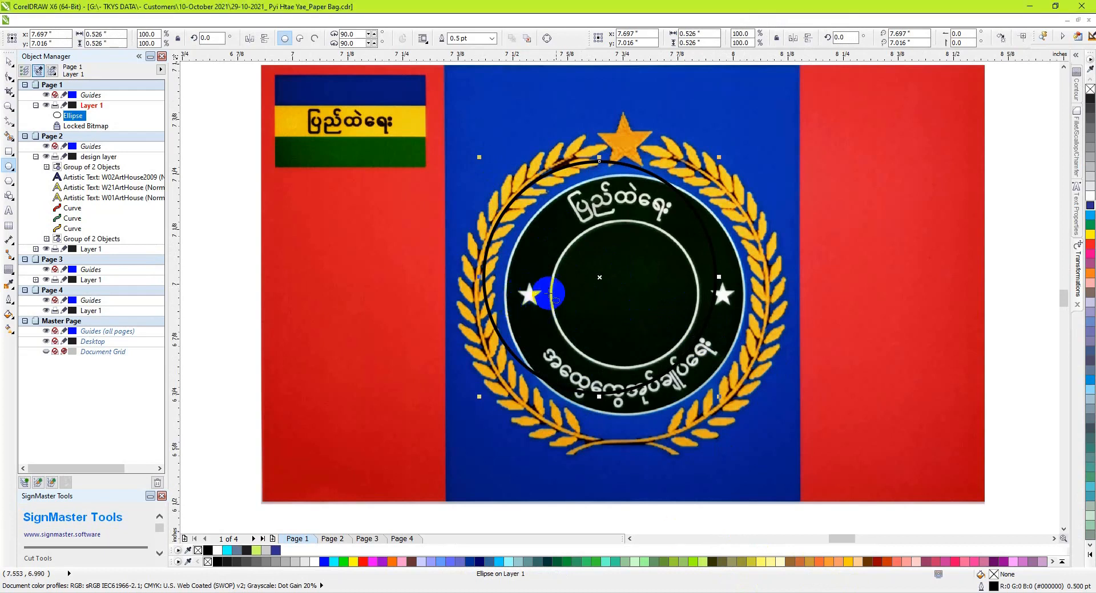
right_click(417, 563)
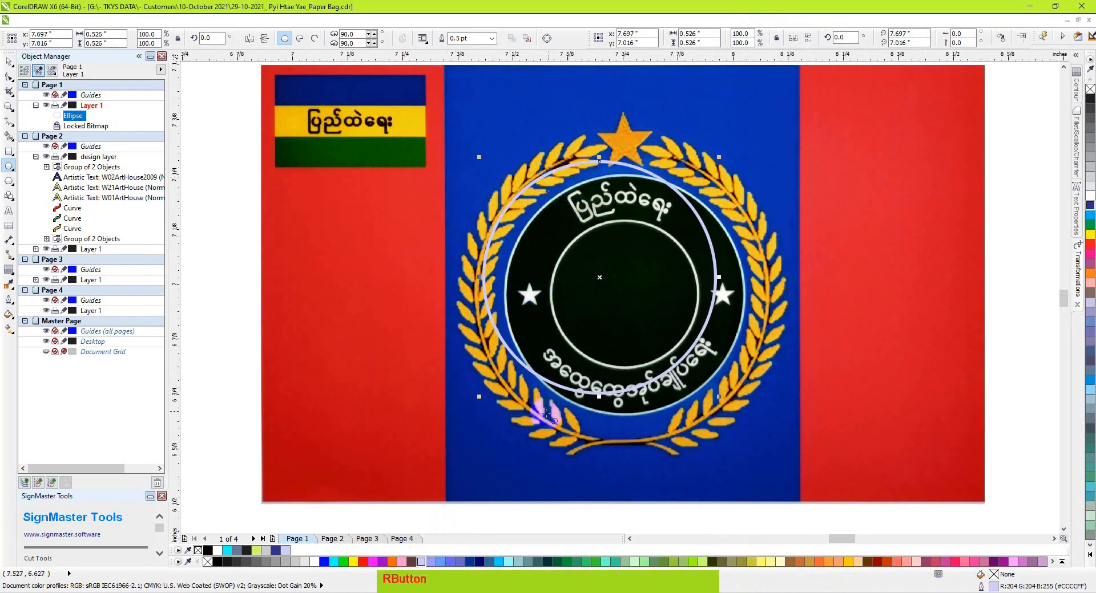
key("space")
left_click_drag(719, 398, 751, 424)
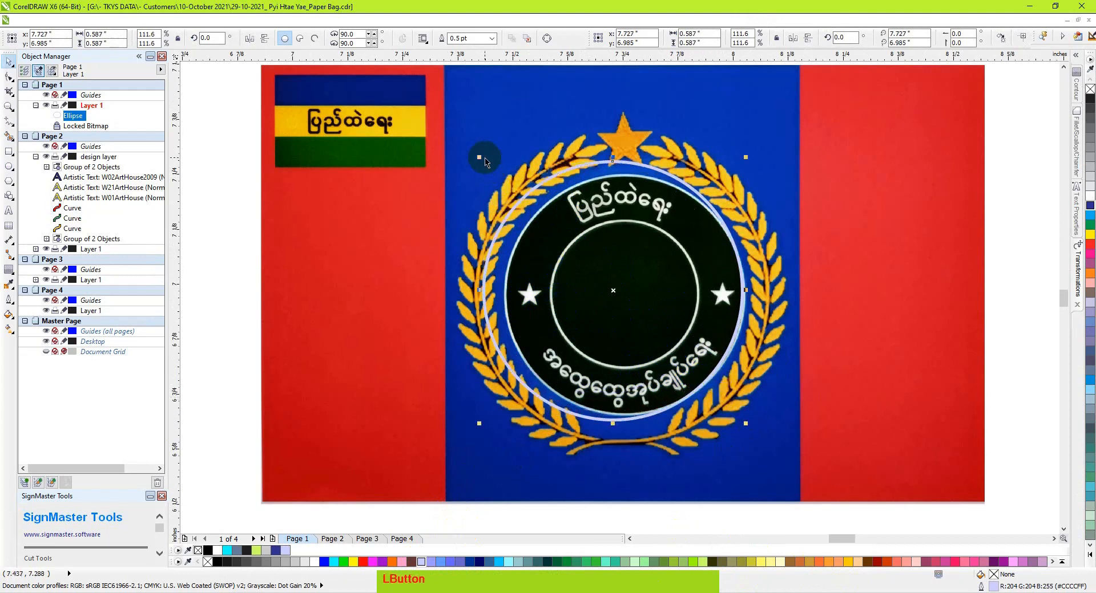
left_click_drag(484, 160, 501, 162)
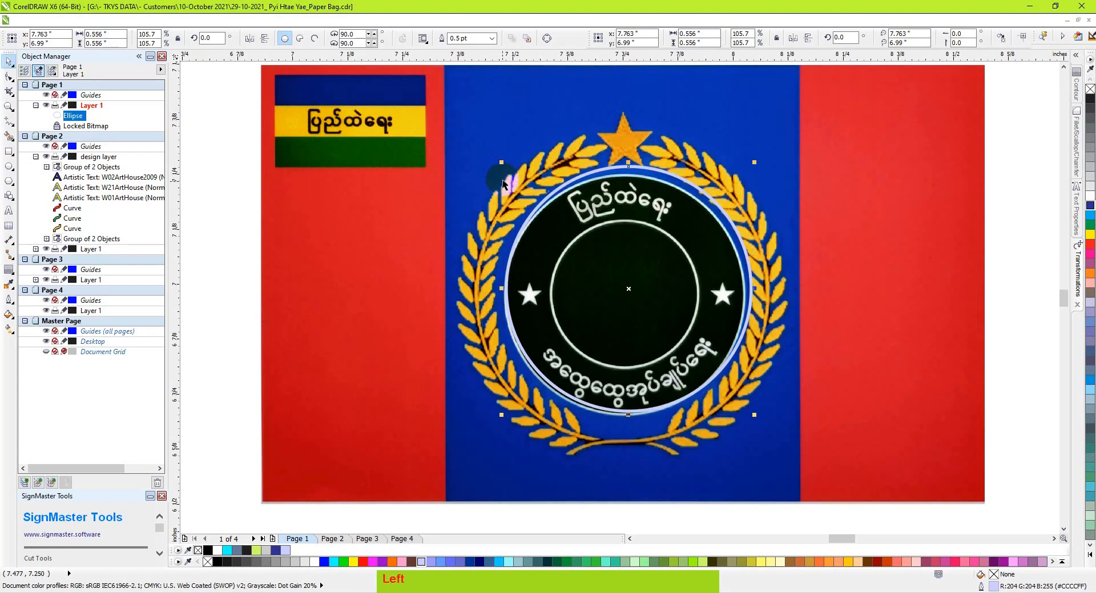
Step: Using a 0.01" nudge distance, align the circle with the black disc's edge and resize it to about 0.548"
left_click(246, 260)
left_click(341, 38)
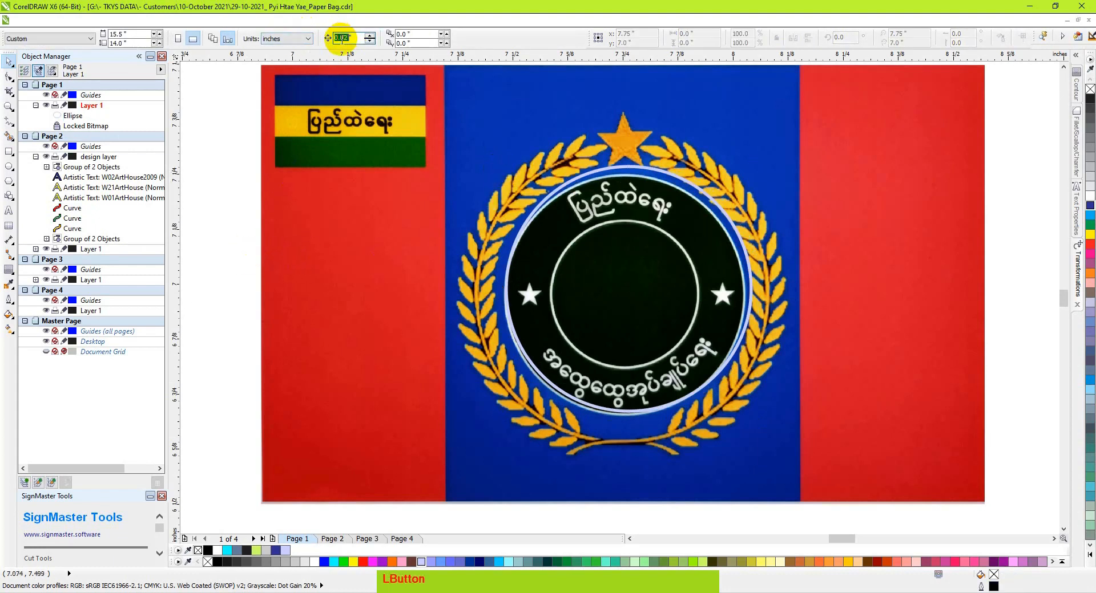
left_click(686, 189)
key("Left")
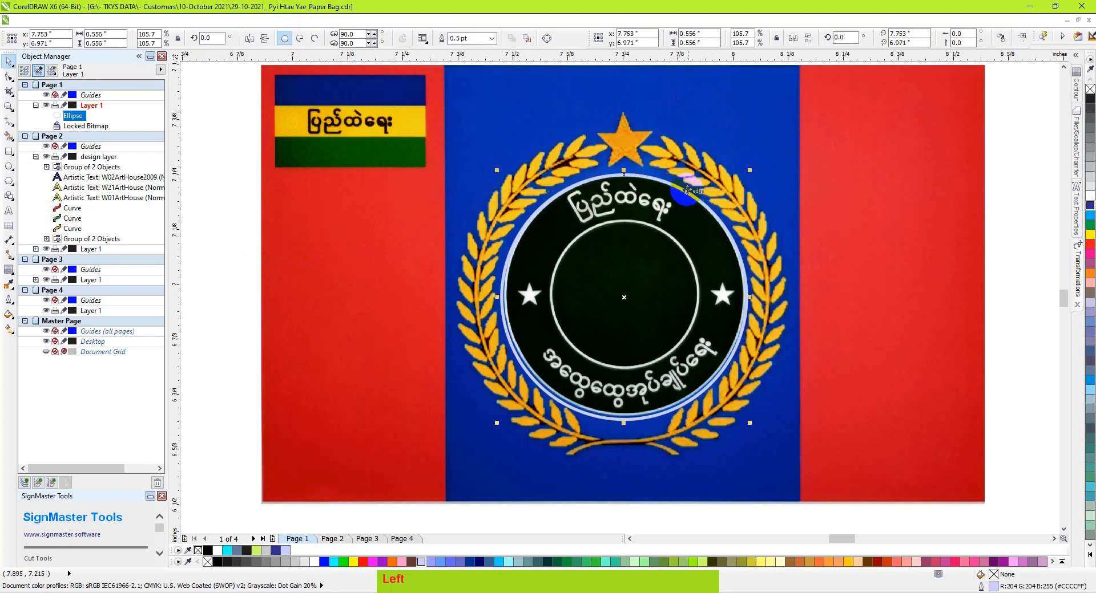
left_click_drag(748, 424, 749, 427)
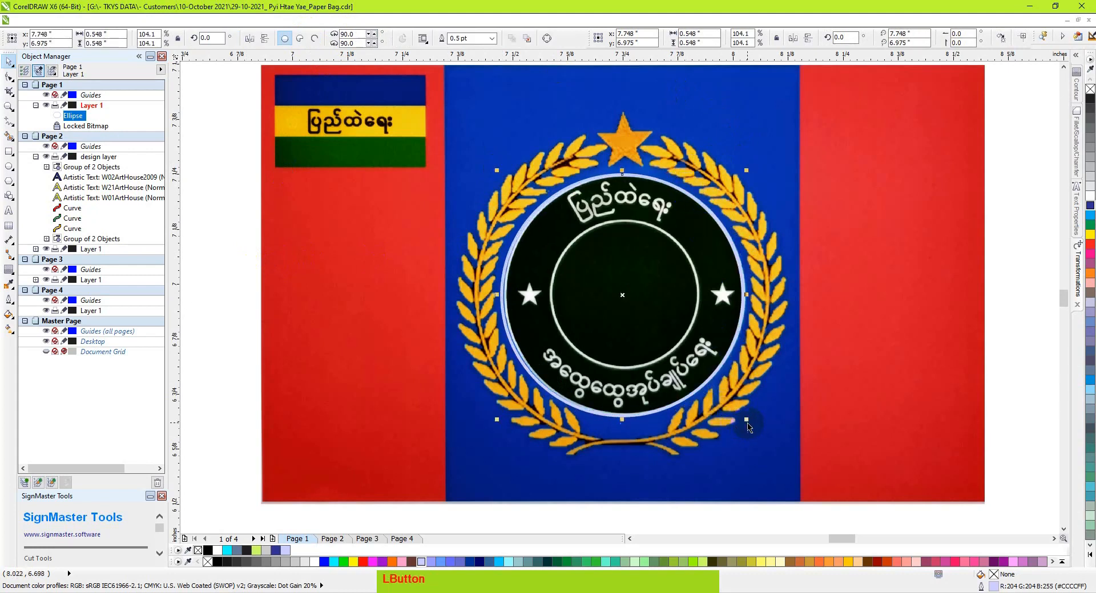
Step: Make a concentric copy of the circle about 0.664" across and trim it to an arc from about 109.8° to 270° along the wreath's left branch
left_click_drag(748, 169, 788, 147)
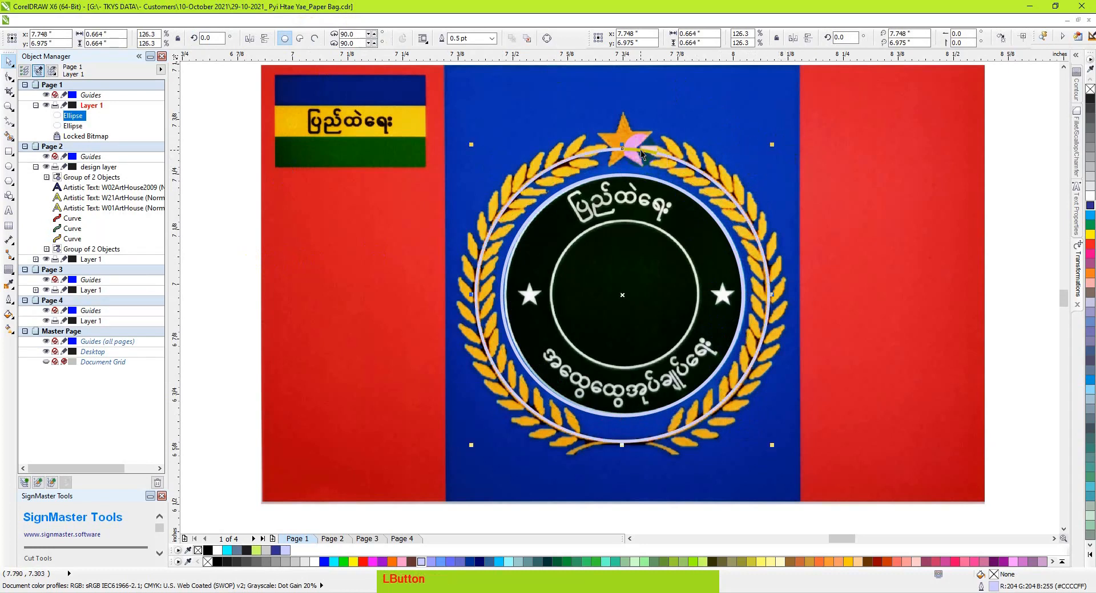
left_click(315, 39)
key("F10")
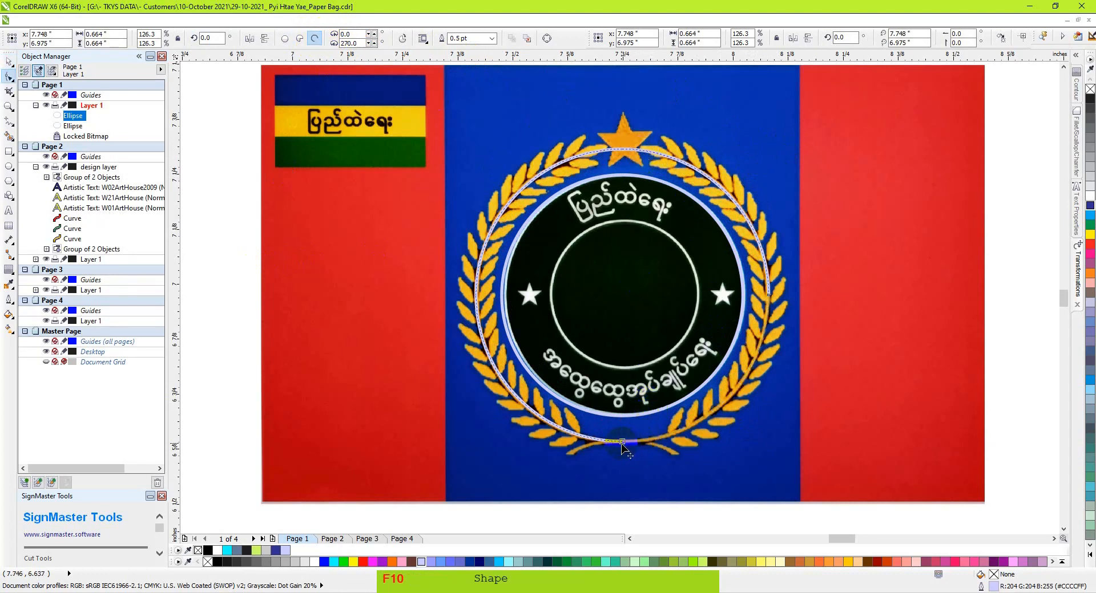
left_click_drag(768, 295, 572, 160)
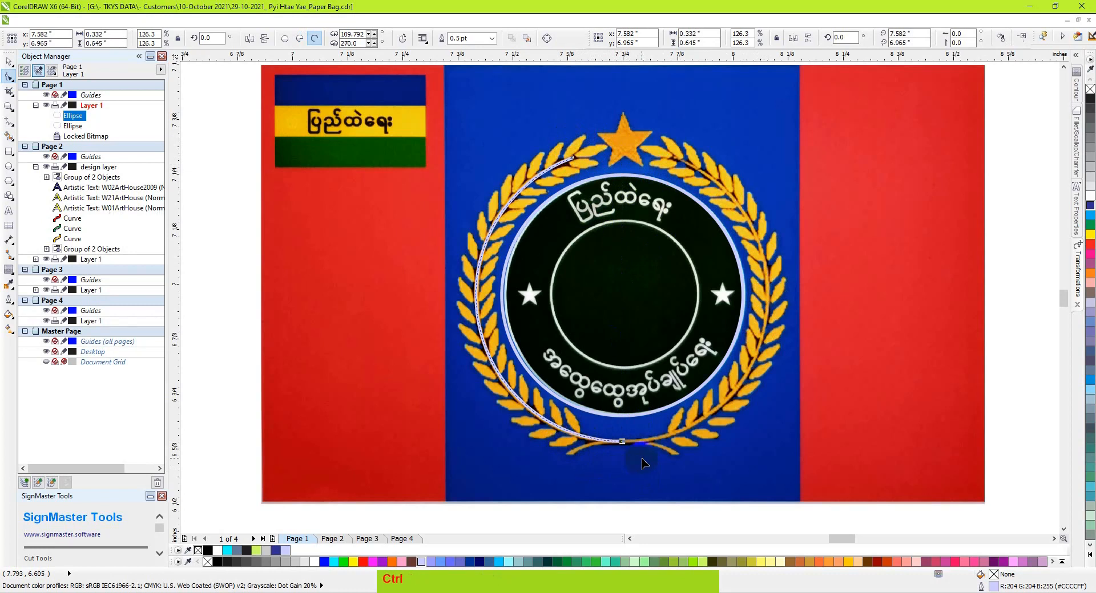
key("space")
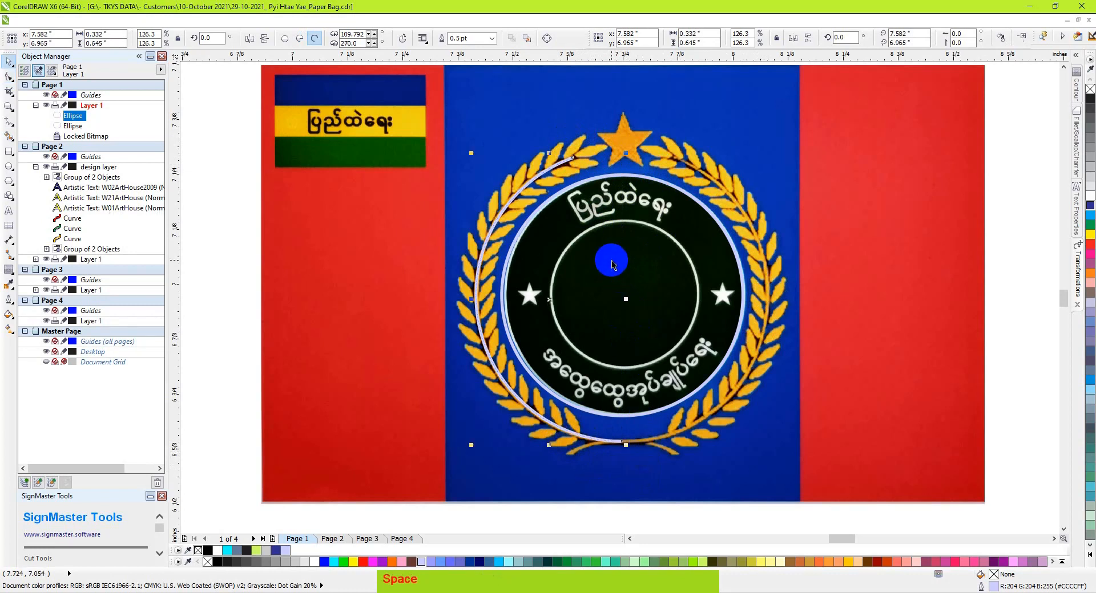
key("z")
left_click_drag(483, 393, 612, 452)
key("space")
key("F5")
left_click(796, 402)
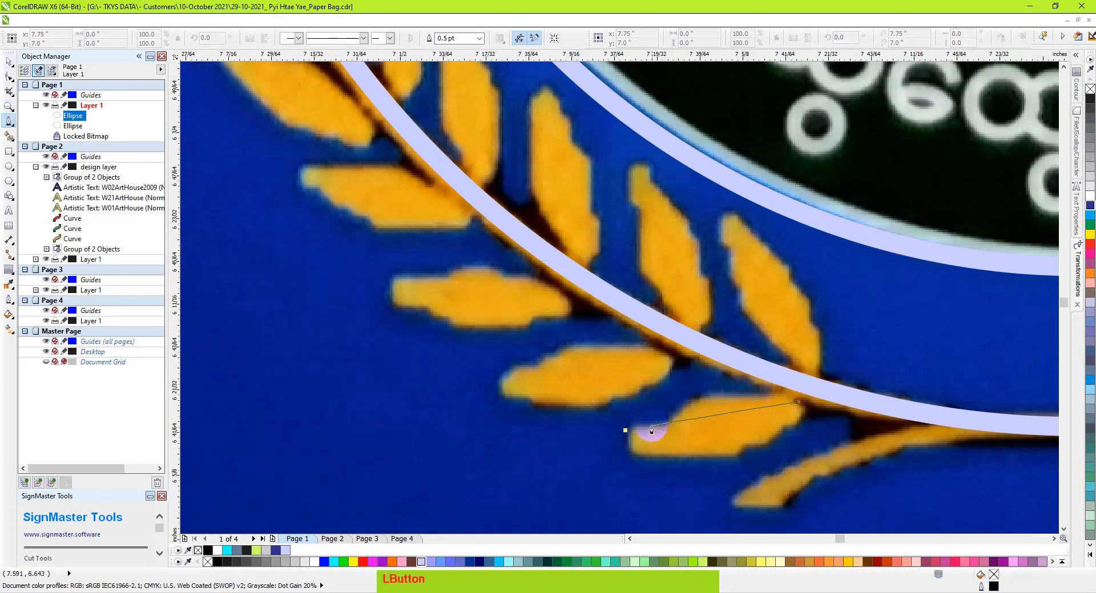
left_click_drag(661, 424, 631, 455)
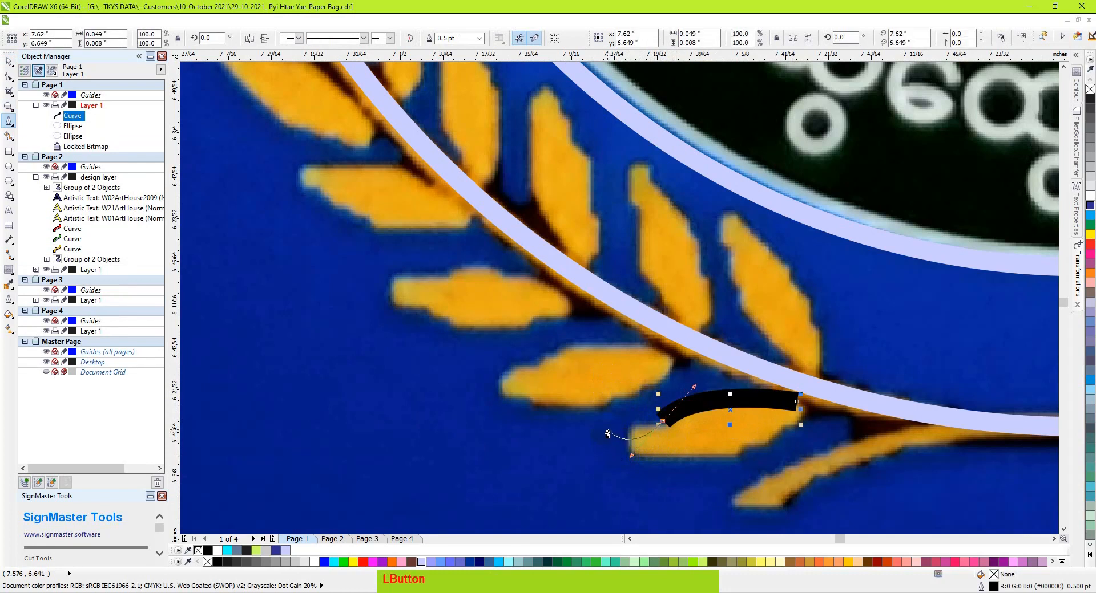
key("ctrl+z")
key("space")
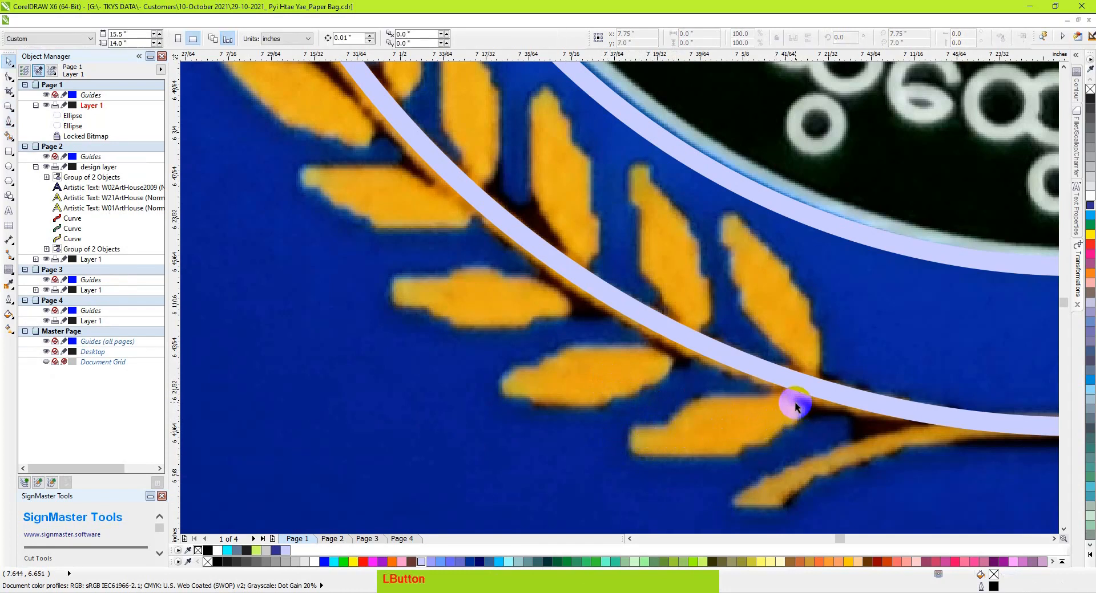
Step: Trace the lowest outer leaf of the wreath's left branch as a closed curve about 0.061" wide
key("F5")
left_click(795, 402)
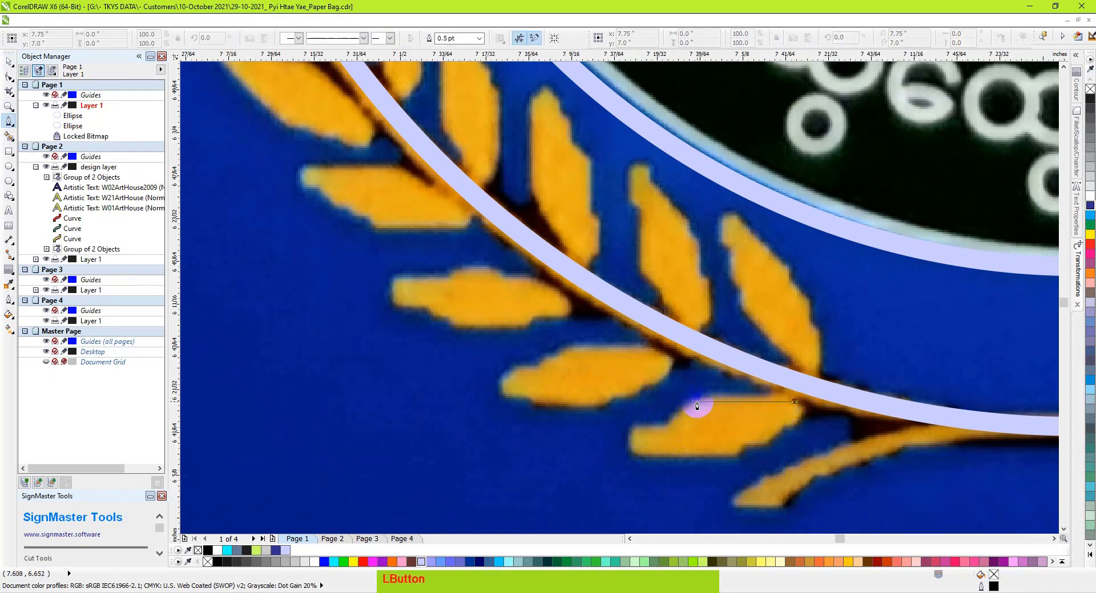
left_click_drag(671, 407, 648, 432)
left_click(628, 433)
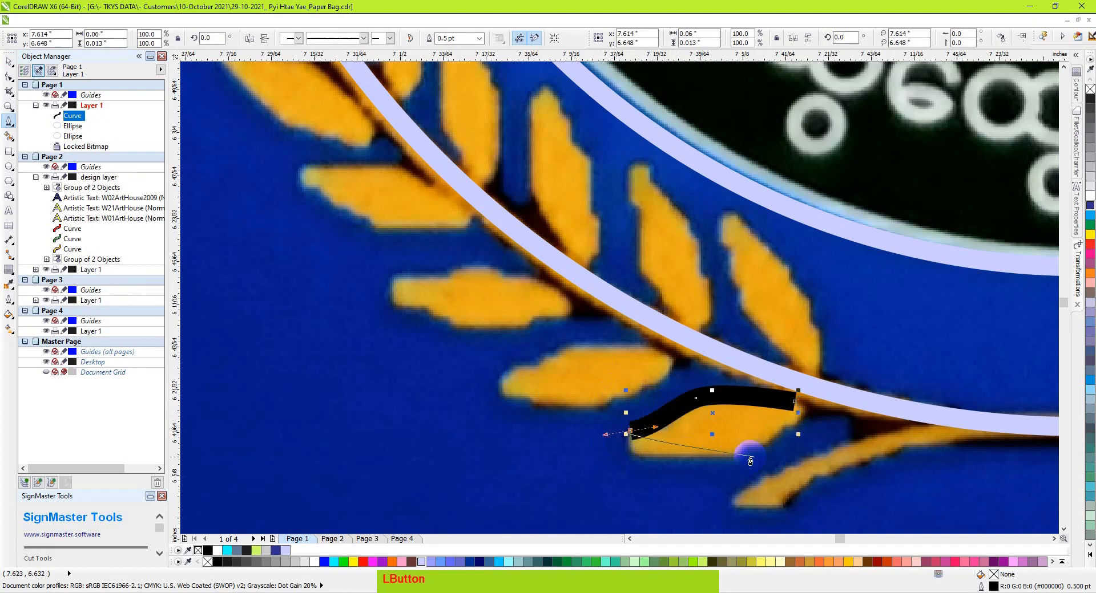
left_click_drag(795, 403, 758, 497)
Step: Remove the traced leaf's outline and fill it with yellow
key("g")
key("h")
left_click_drag(736, 427, 677, 416)
key("space")
right_click(198, 551)
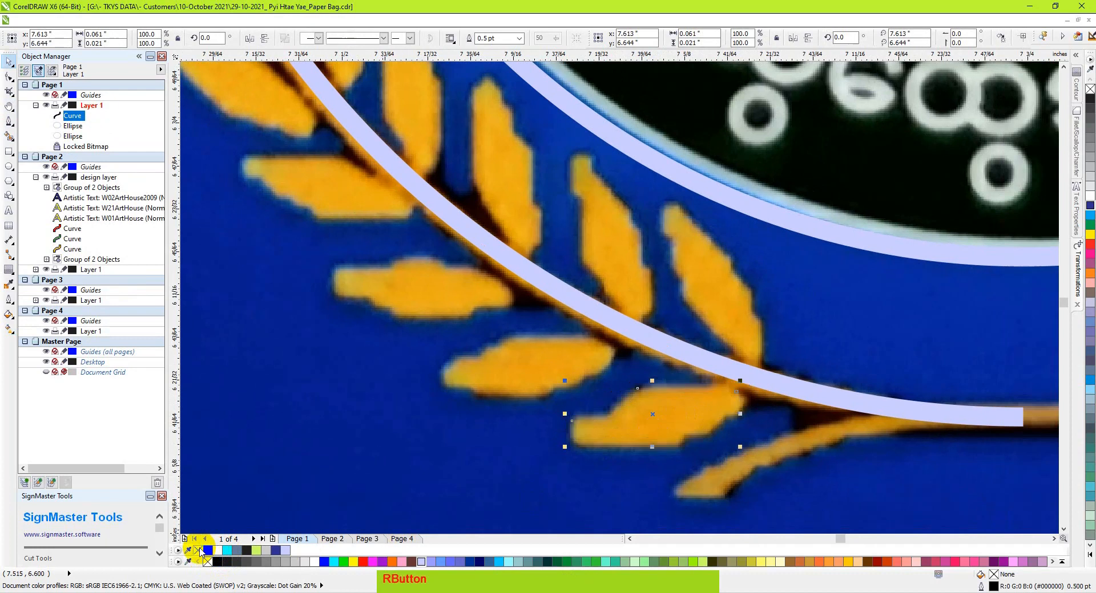
left_click(838, 562)
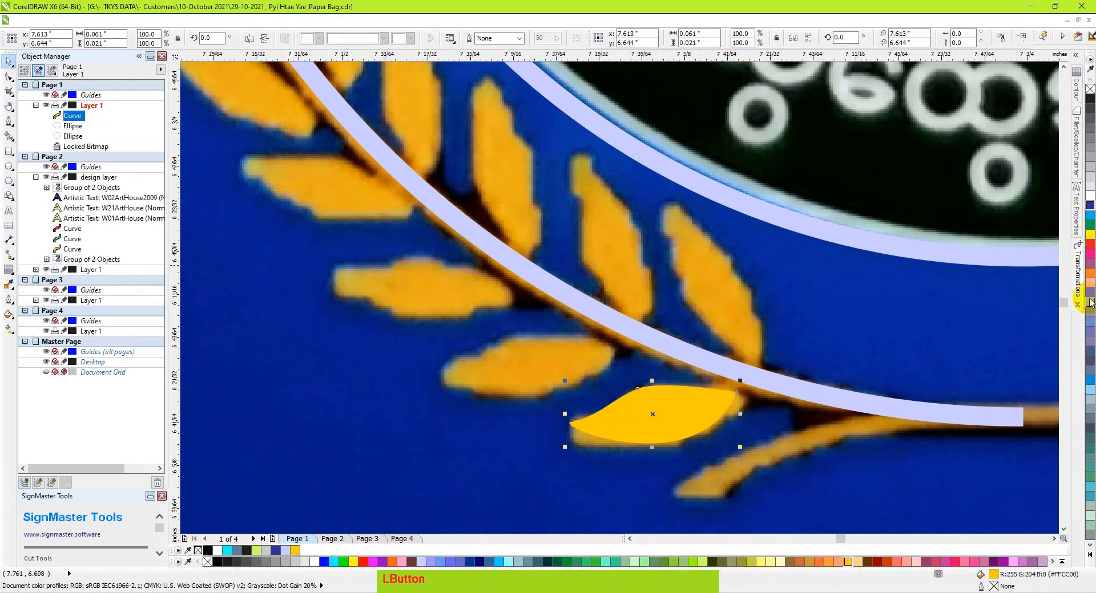
left_click(1090, 234)
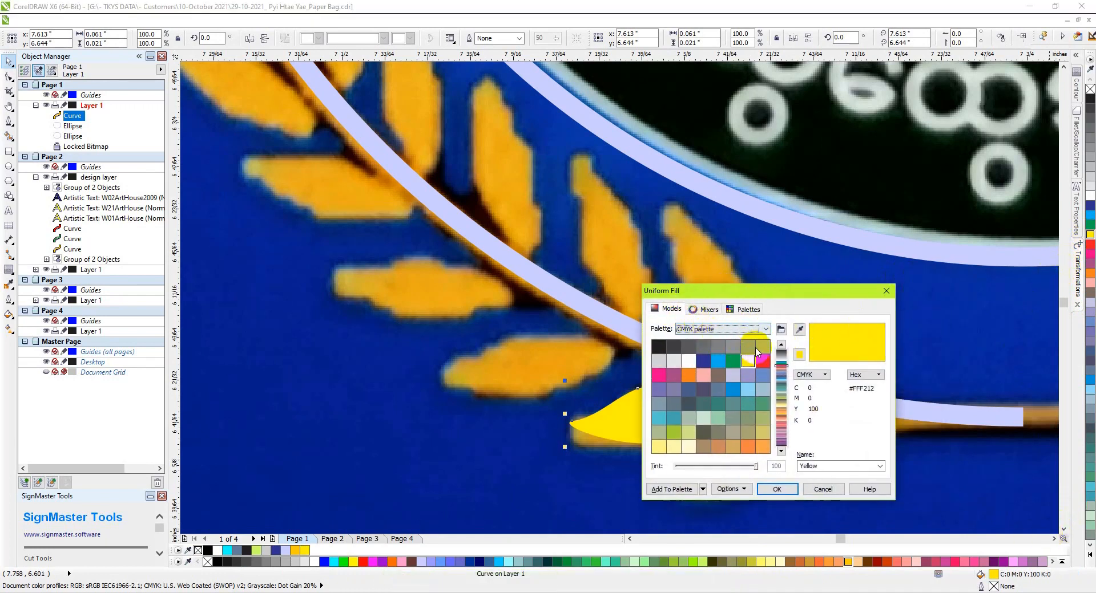
Step: Sample the photo's leaf color for the uniform fill, convert it to CMYK and set C 5, M 40, Y 100, K 0
left_click(666, 308)
left_click_drag(724, 300, 849, 245)
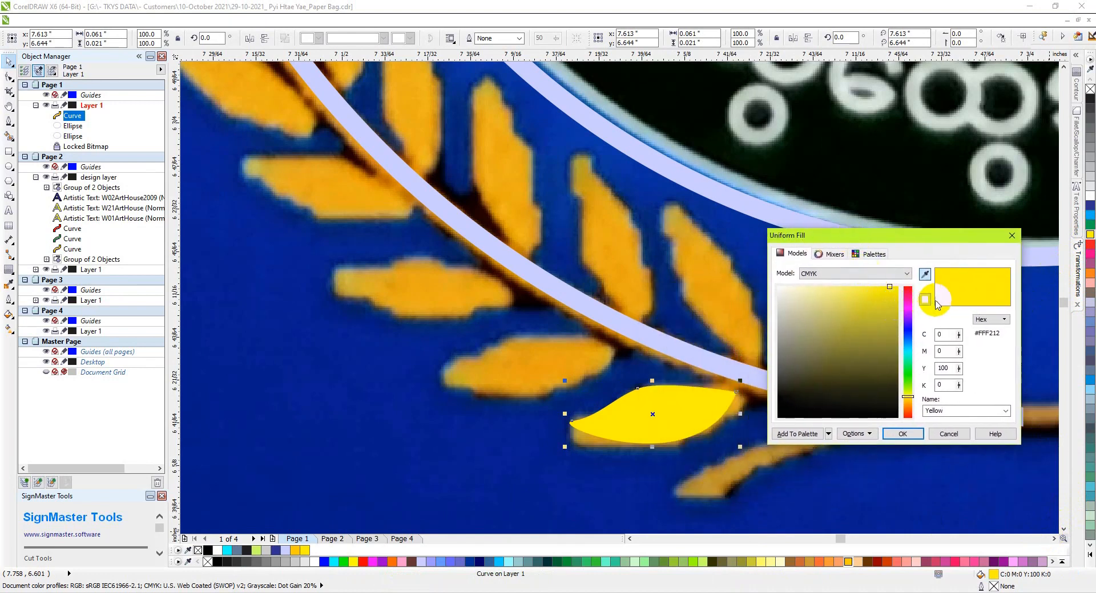
left_click(924, 276)
left_click(724, 379)
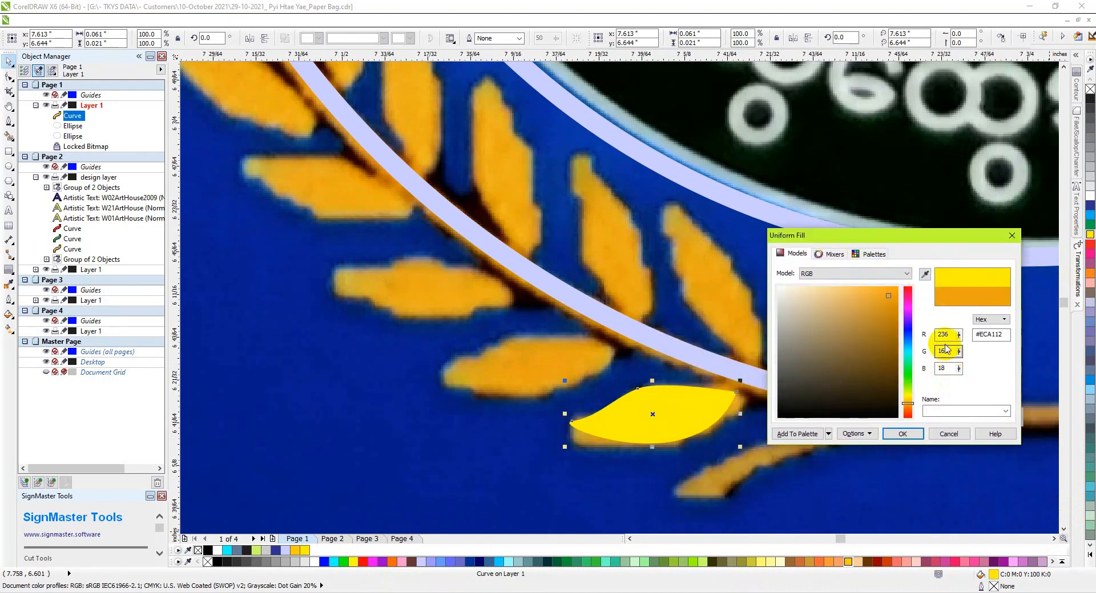
left_click(822, 274)
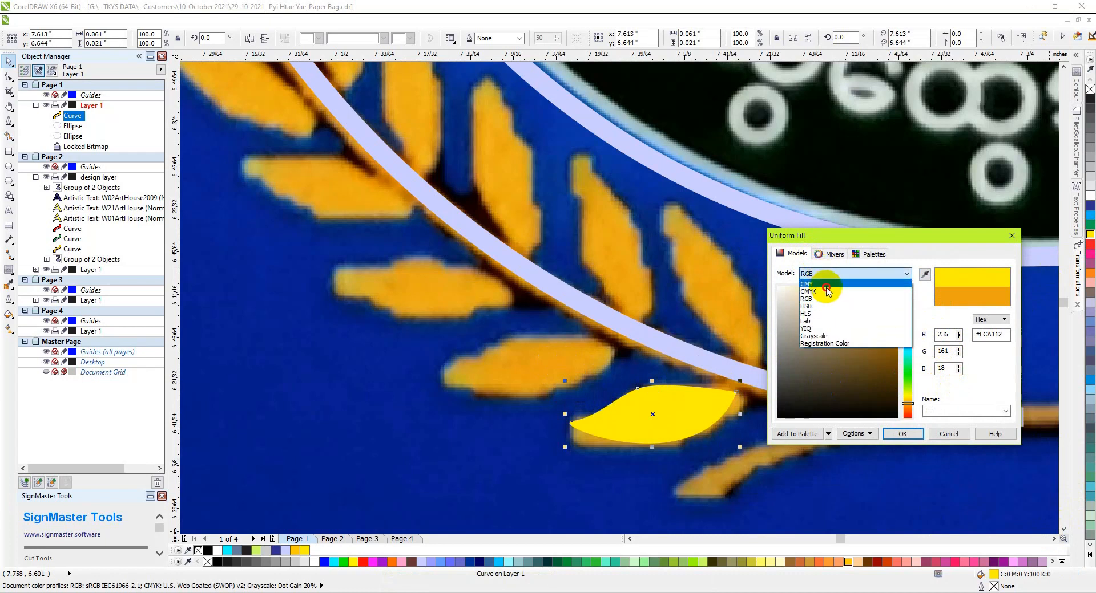
left_click(821, 291)
key("BackSpace")
type("5")
key("Tab")
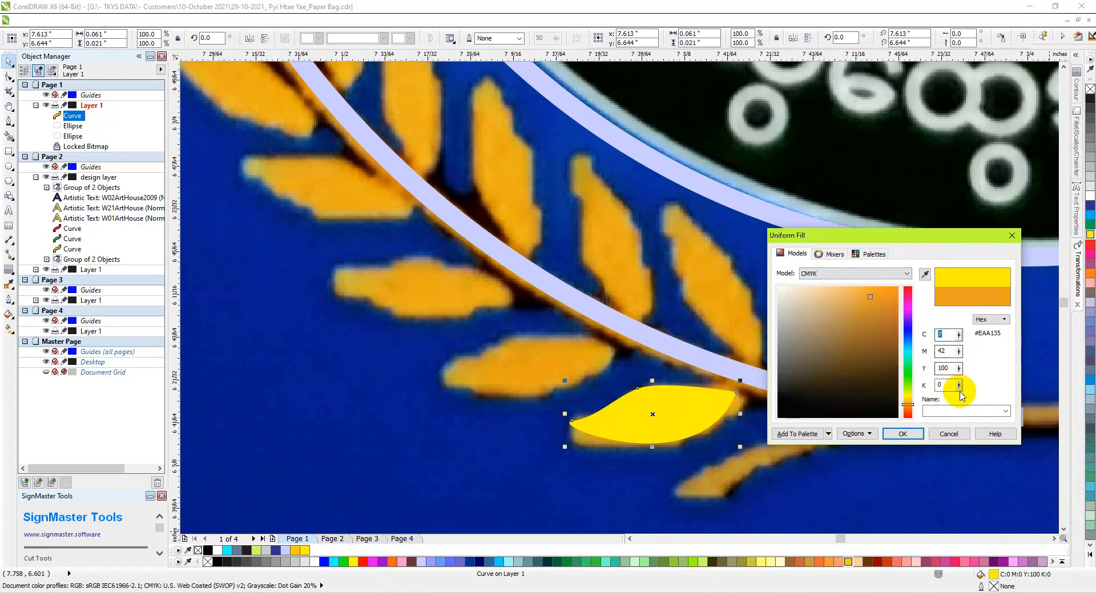
type("40")
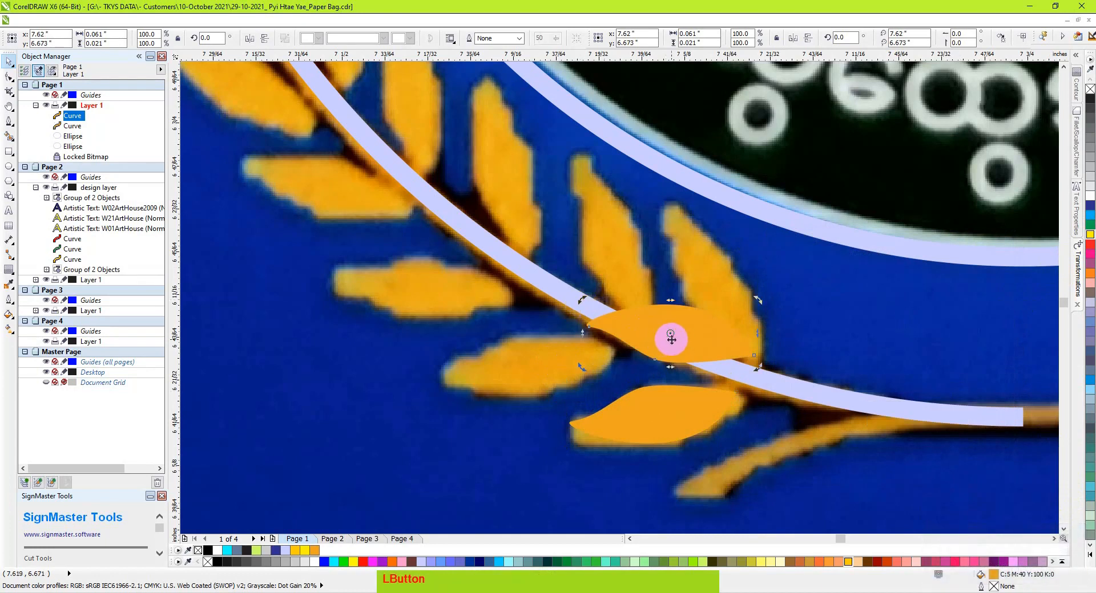
Step: Rotate the mirrored leaf to about 313.1° around its tip to fit the lowest inner leaf, and select both leaves
left_click_drag(665, 337, 747, 363)
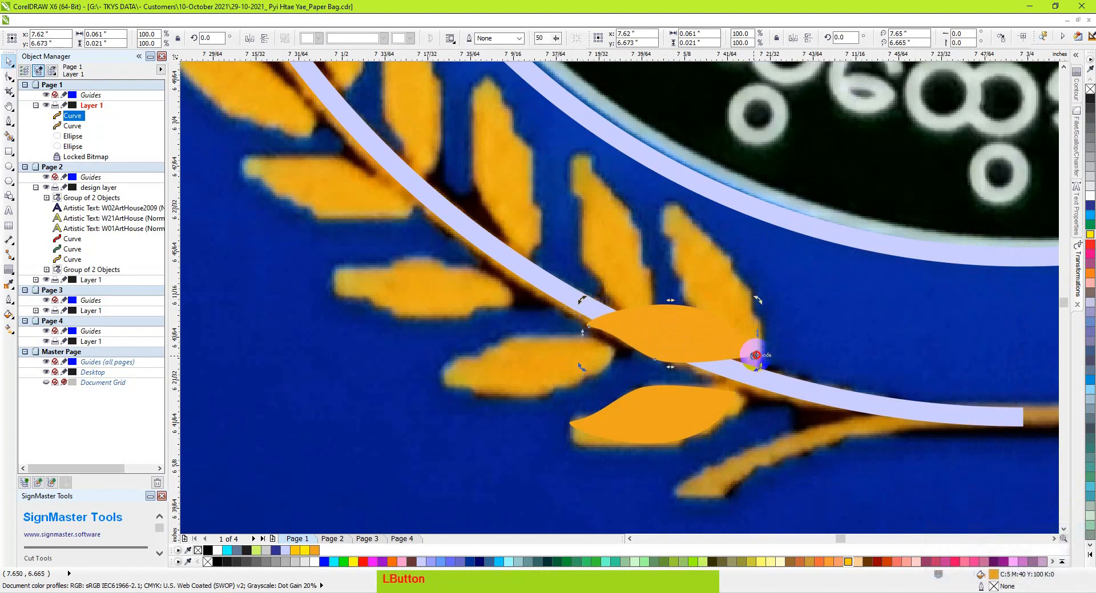
left_click_drag(582, 301, 642, 242)
left_click_drag(685, 210, 684, 211)
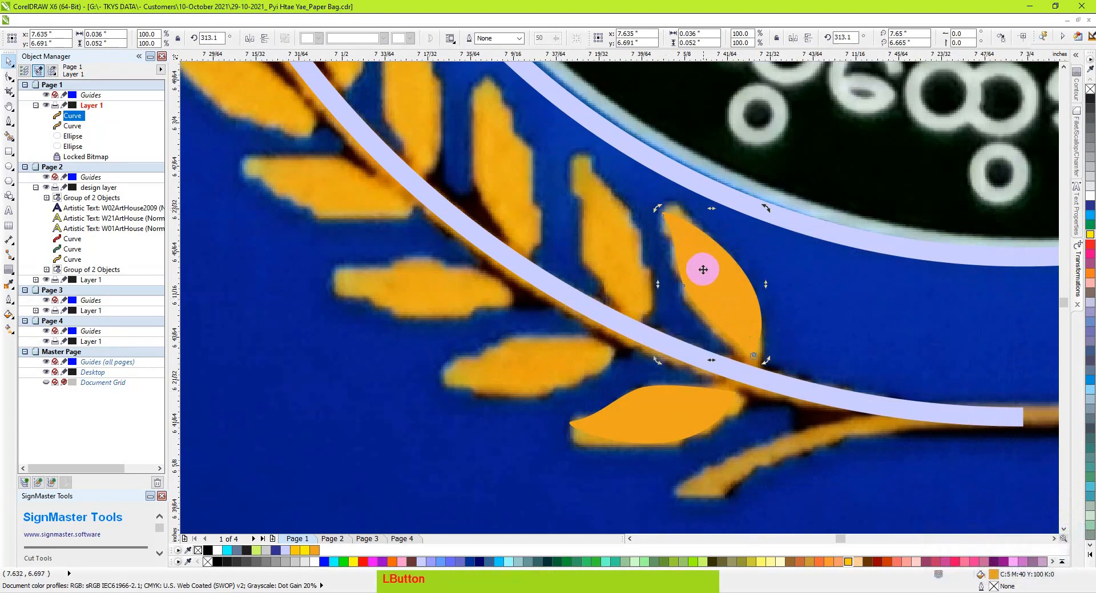
left_click(704, 413, "shift")
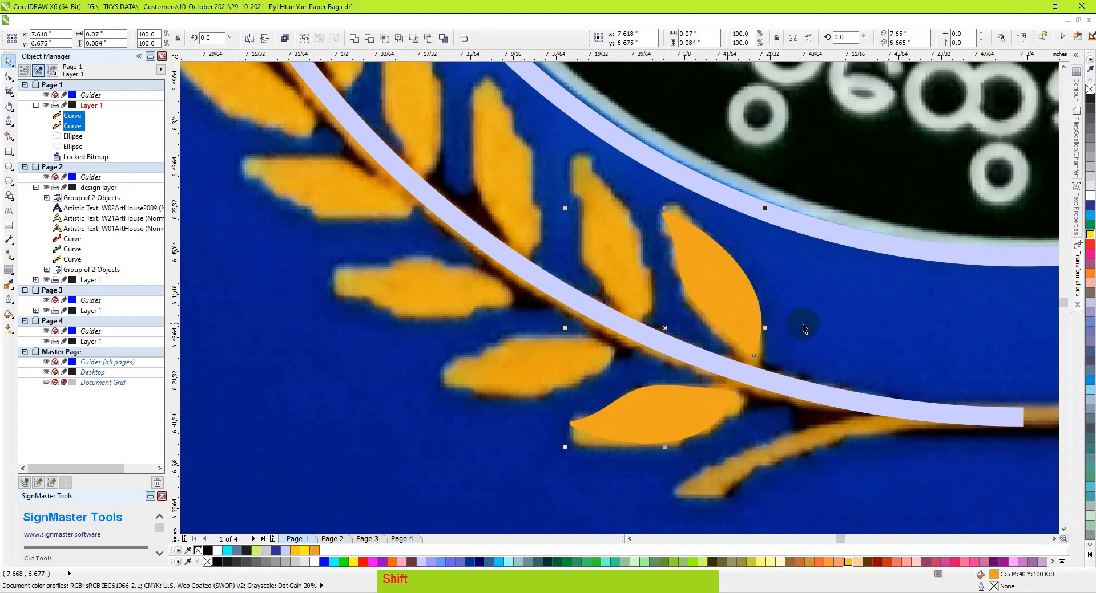
Step: Copy the lowest outer leaf to the upper end of the wreath's left branch
scroll(803, 329, "down", 5)
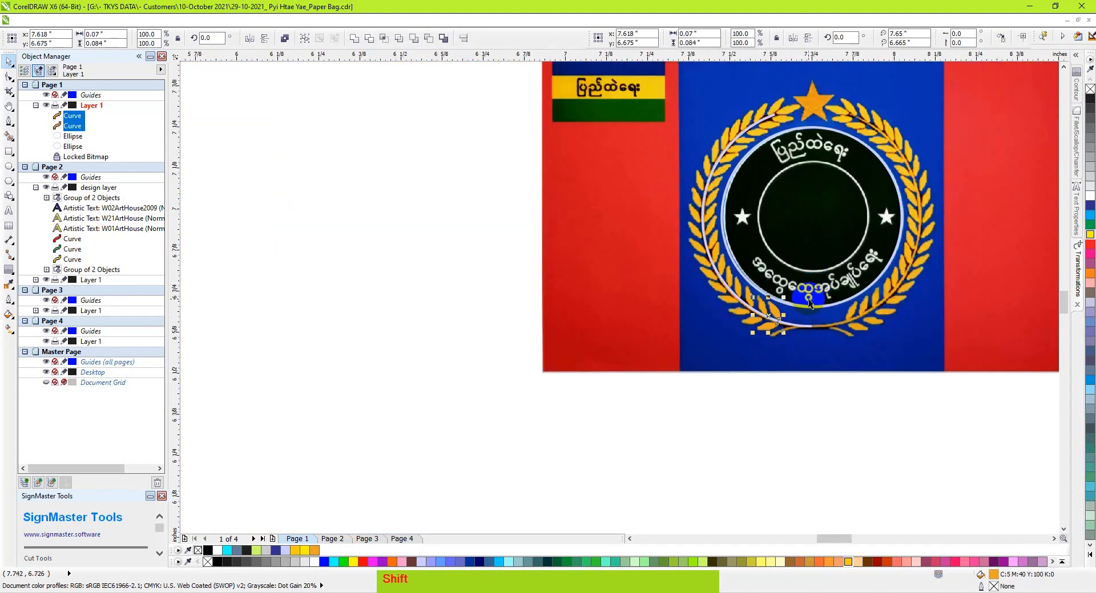
scroll(793, 307, "up", 1)
key("z")
scroll(782, 308, "down", 1)
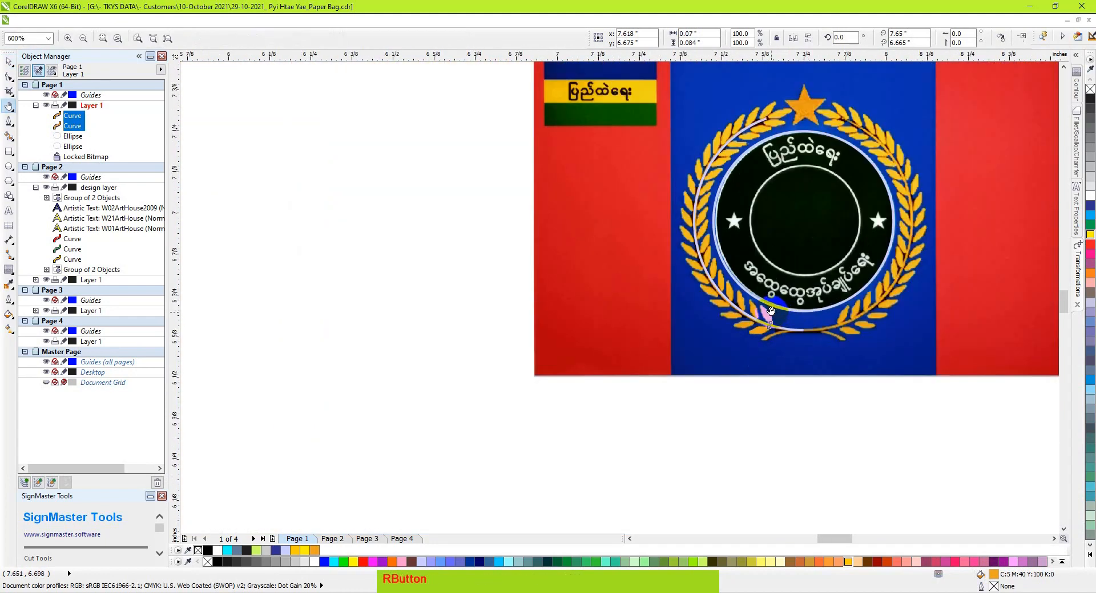
left_click_drag(765, 317, 702, 414)
left_click_drag(555, 166, 780, 405)
key("space")
left_click(667, 497)
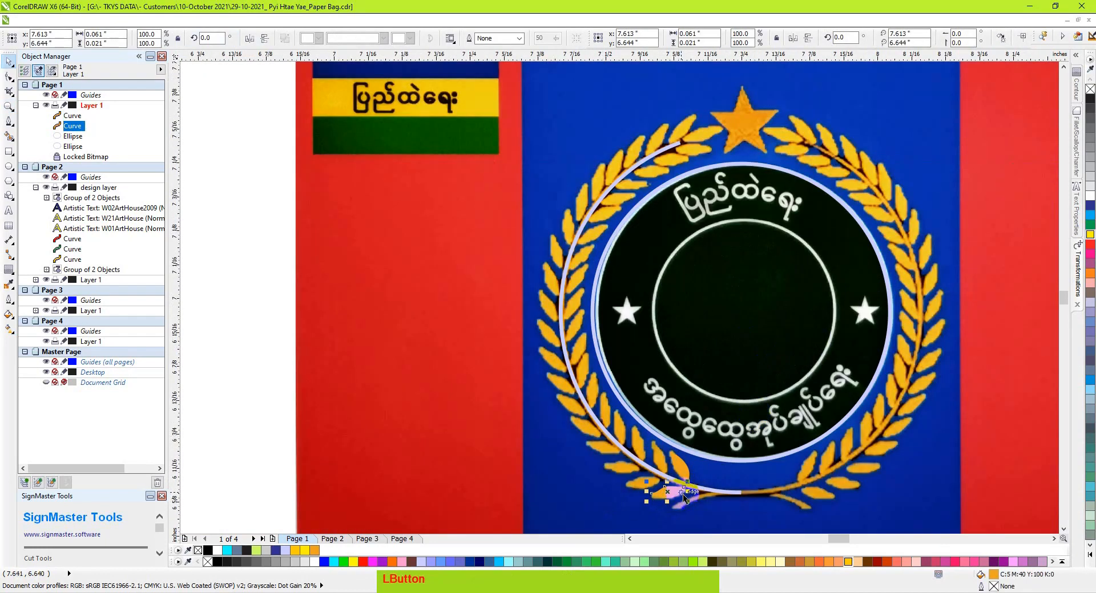
left_click_drag(670, 492, 656, 144)
right_click(656, 144)
Step: Align the copied leaf's tip with the upper end of the arc and delete the outer leaves
key("z")
left_click_drag(619, 98, 760, 191)
key("space")
left_click(461, 290)
left_click(420, 314)
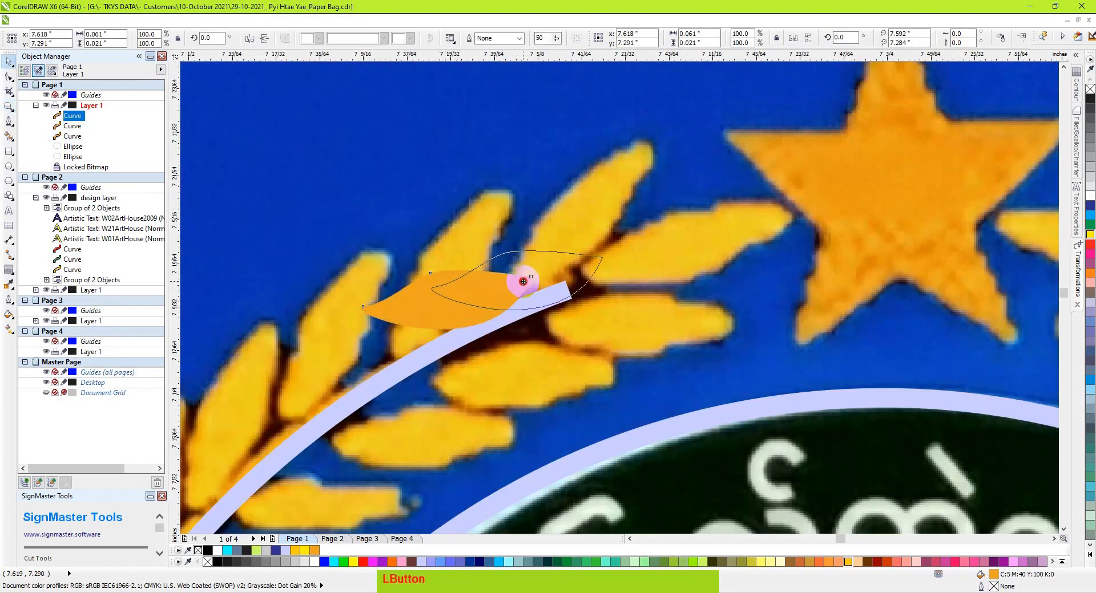
key("Delete")
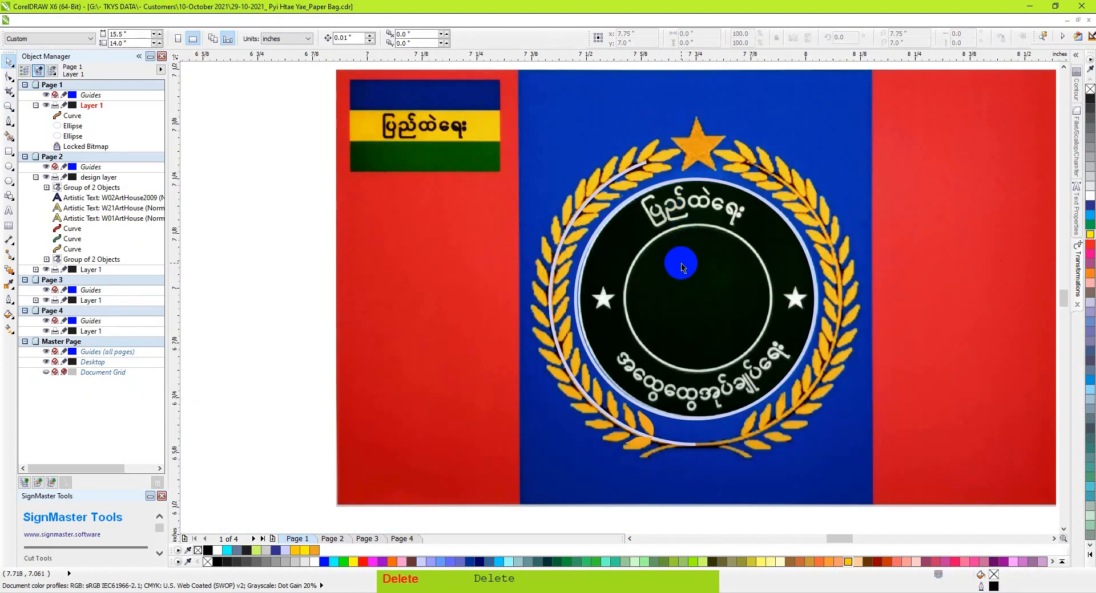
Step: Ungroup the group of 17 blended outer leaves on the wreath's left branch into separate leaves
left_click_drag(729, 493, 620, 441)
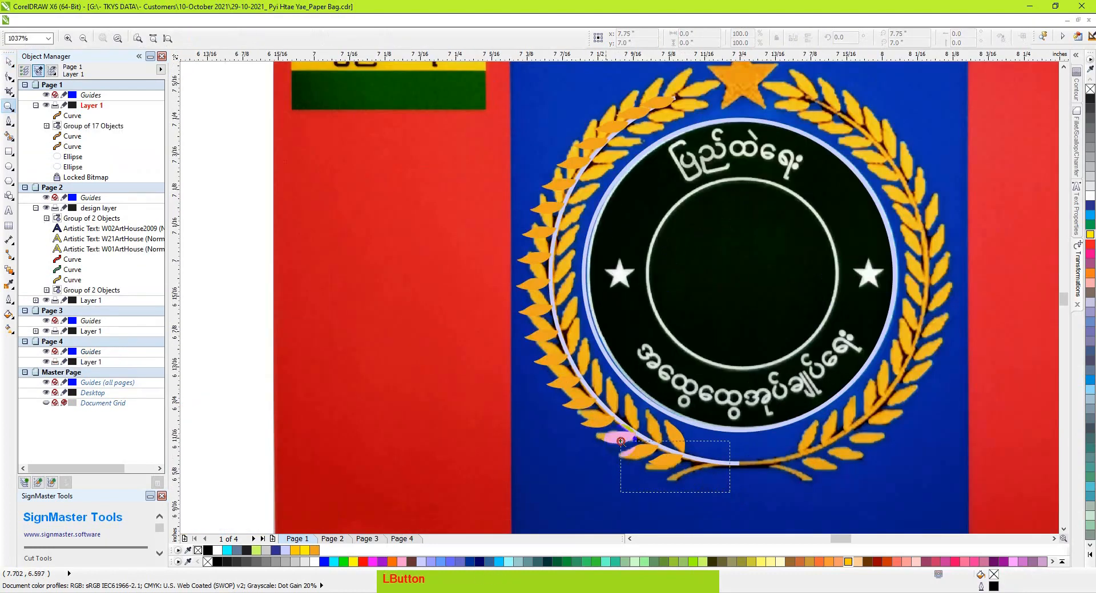
key("space")
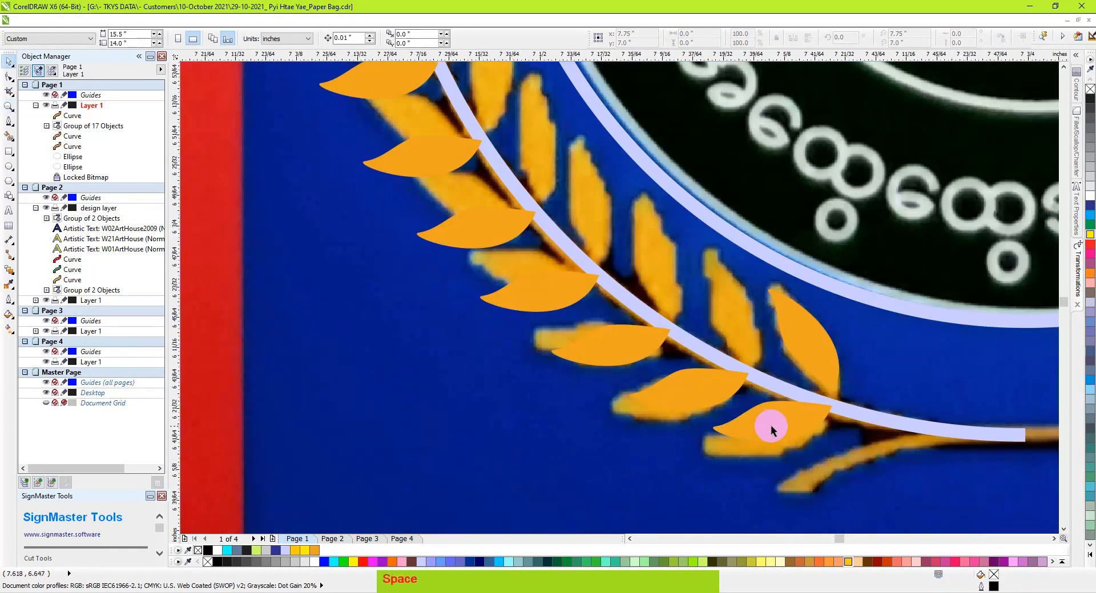
left_click(764, 425)
key("g")
key("h")
left_click_drag(606, 294, 634, 346)
key("space")
left_click(647, 395)
left_click(632, 405)
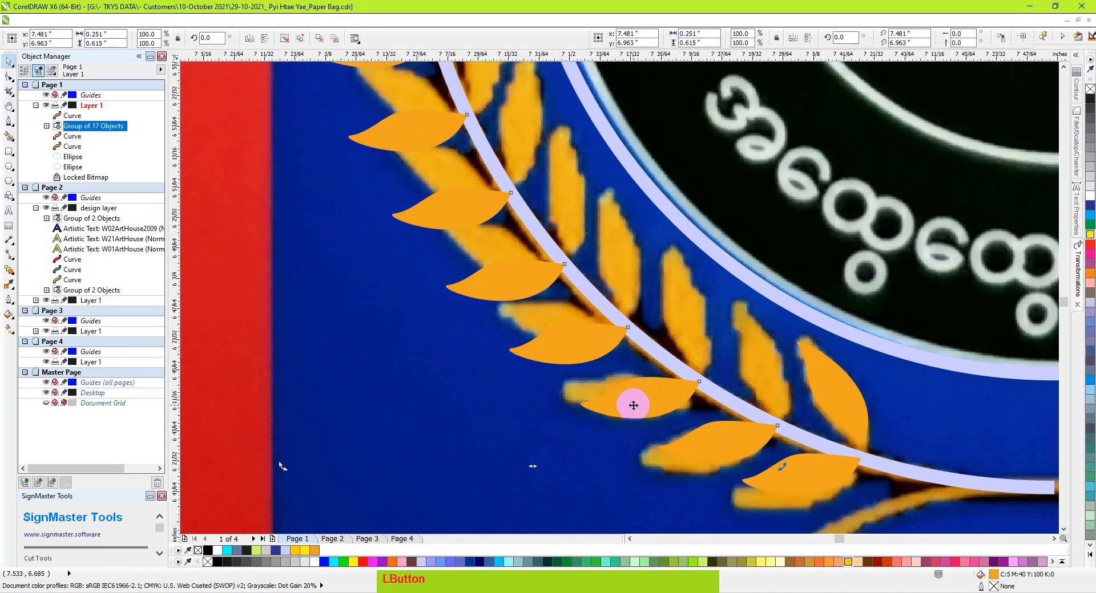
left_click(285, 38)
Step: Rotate the outer leaves around their tips from the branch's lower end upward to match the photo, the sixth from the top to about 258.3°
left_click(670, 409)
left_click(646, 407)
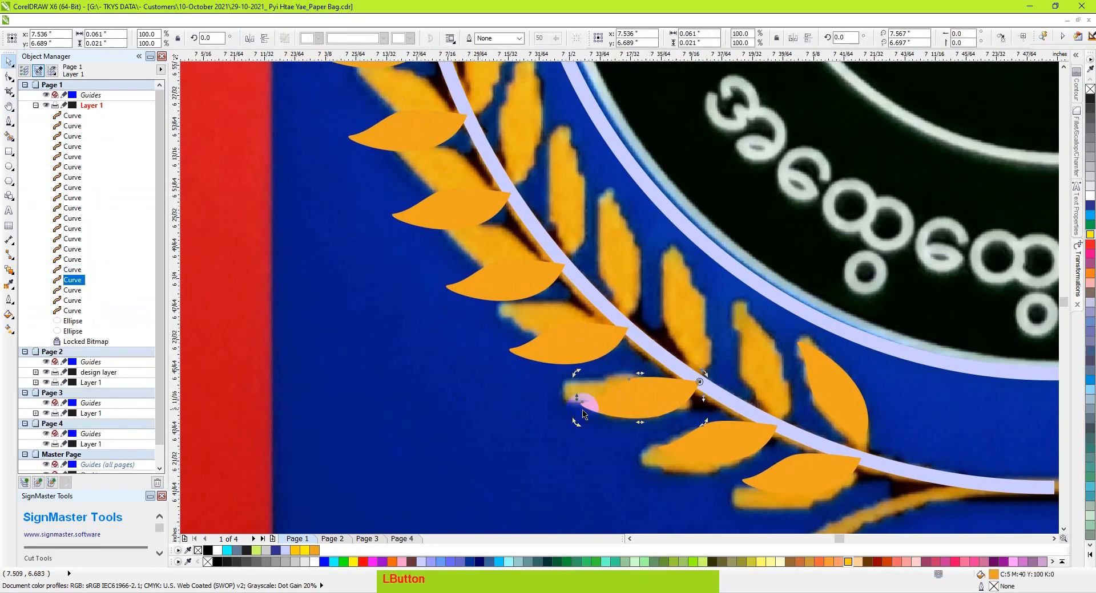
left_click_drag(559, 412, 558, 413)
left_click(543, 352)
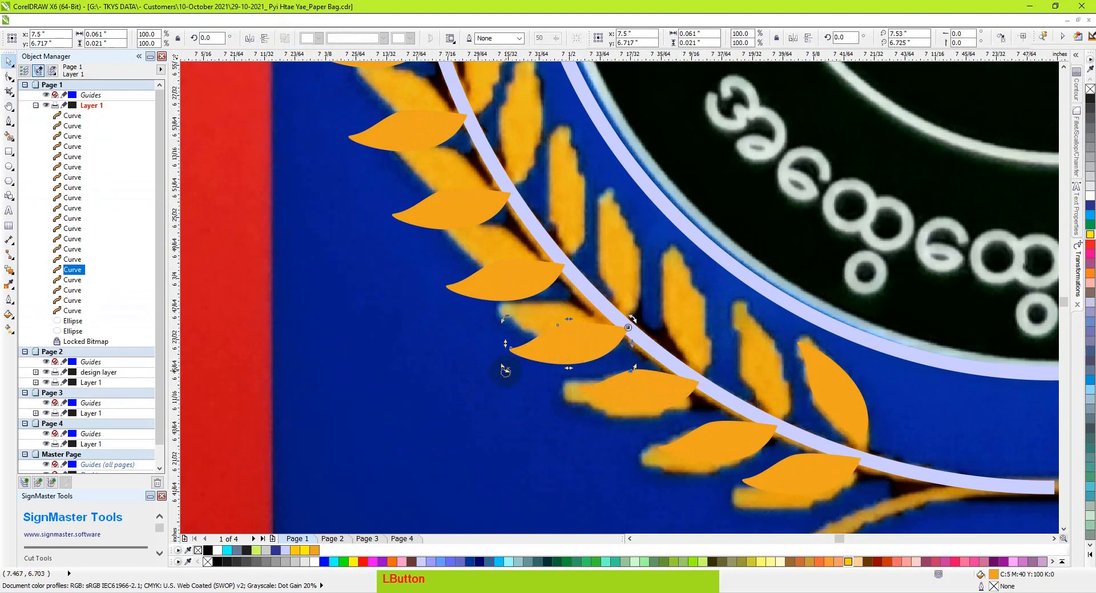
left_click_drag(486, 333, 486, 331)
left_click_drag(518, 294, 582, 464)
left_click(580, 458)
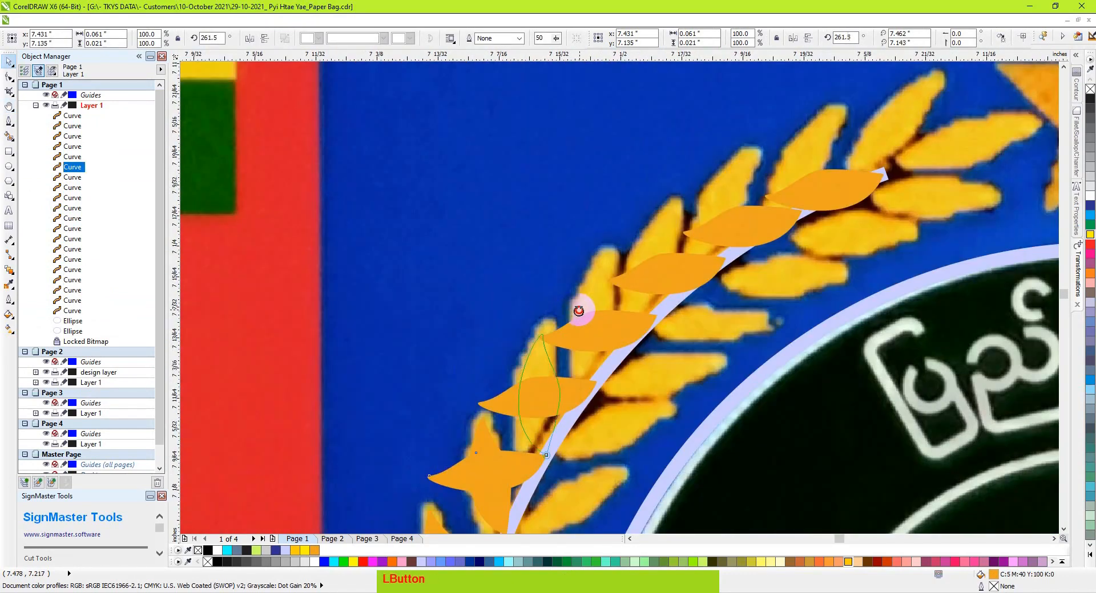
left_click_drag(578, 311, 579, 313)
Step: Rotate the two topmost outer leaves around their tips to match the photo, the second one to about 242.2°
key("h")
left_click_drag(861, 173, 676, 247)
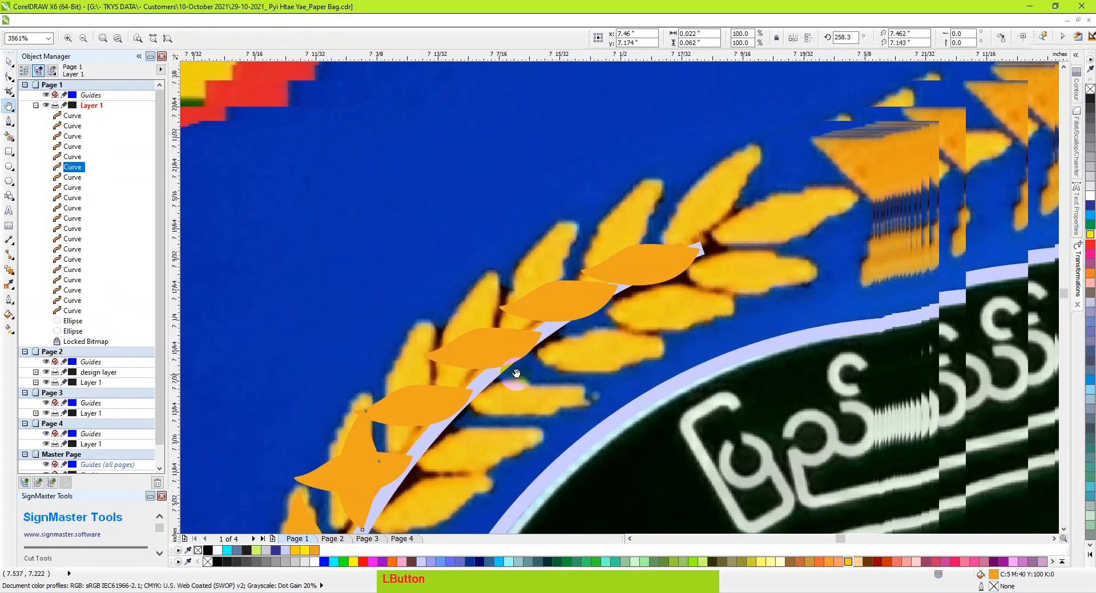
key("space")
left_click(660, 260)
left_click(613, 263)
left_click_drag(572, 237, 772, 164)
left_click(560, 302)
left_click(543, 303)
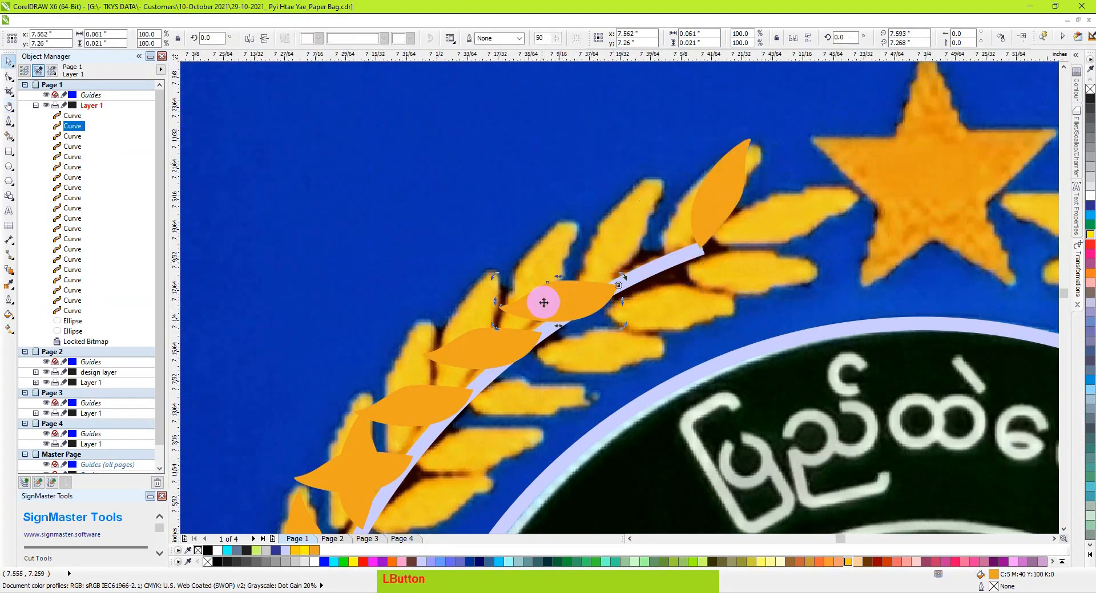
left_click_drag(493, 277, 639, 205)
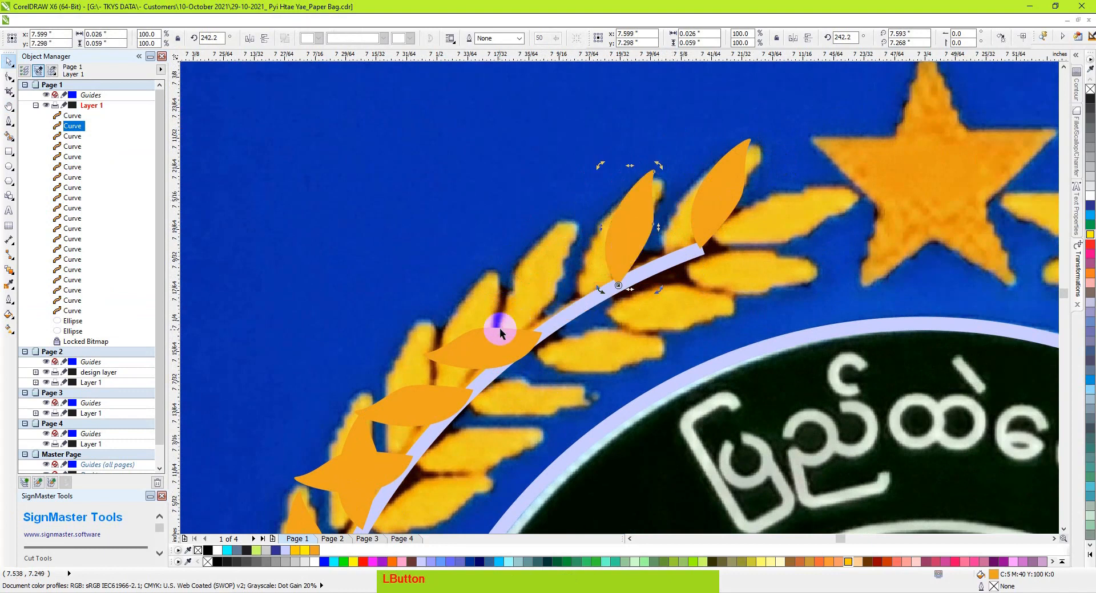
Step: Rotate the third outer leaf from the top to about 244.4° around its tip on the arc
left_click(463, 349)
left_click(436, 354)
left_click_drag(422, 326, 595, 244)
left_click_drag(542, 295, 660, 213)
key("g")
key("h")
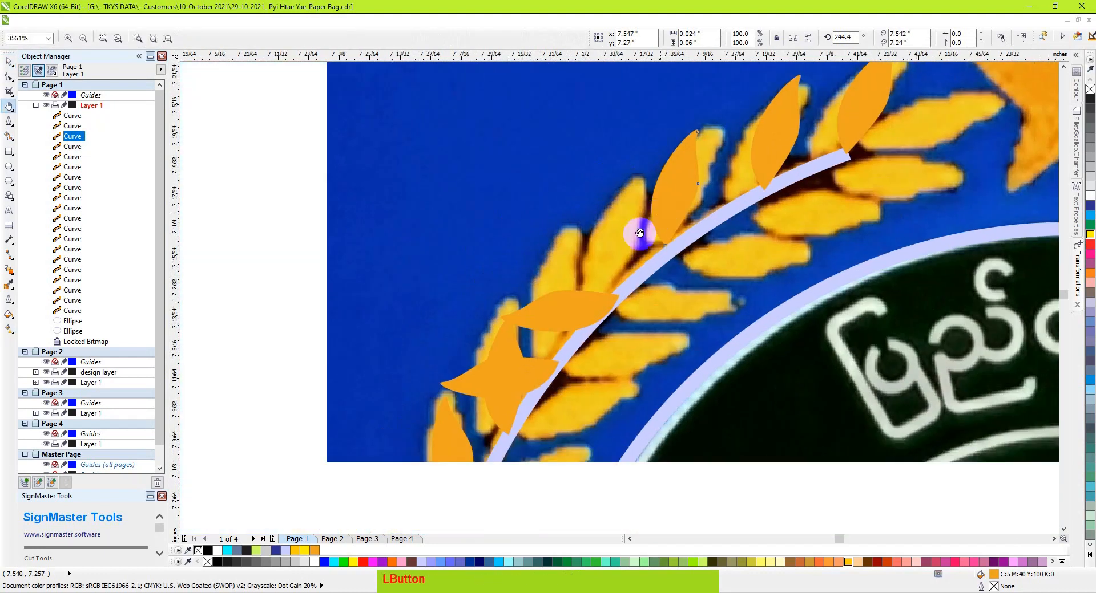
Step: Rotate the fourth outer leaf from the top to about 248.2° around its tip to cover the photo's leaf
key("space")
left_click(565, 311)
left_click(565, 312)
left_click_drag(504, 339, 634, 227)
key("space")
left_click(637, 225)
left_click_drag(603, 176, 585, 174)
double_click(627, 246)
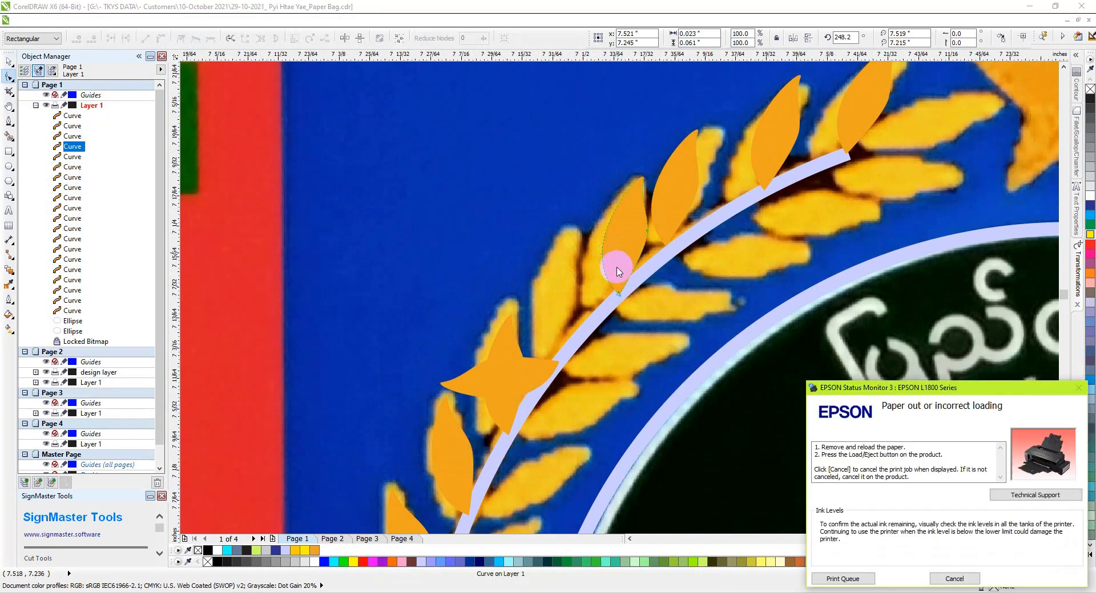
key("space")
left_click_drag(617, 263, 593, 281)
Step: Rotate the remaining misaligned outer leaf, fifth from the top, around its tip to follow the photo
left_click(528, 374)
left_click(528, 375)
left_click_drag(432, 355, 579, 277)
key("g")
key("h")
left_click_drag(515, 386, 550, 248)
key("space")
key("g")
key("h")
left_click_drag(536, 355, 553, 269)
scroll(548, 296, "down", 5)
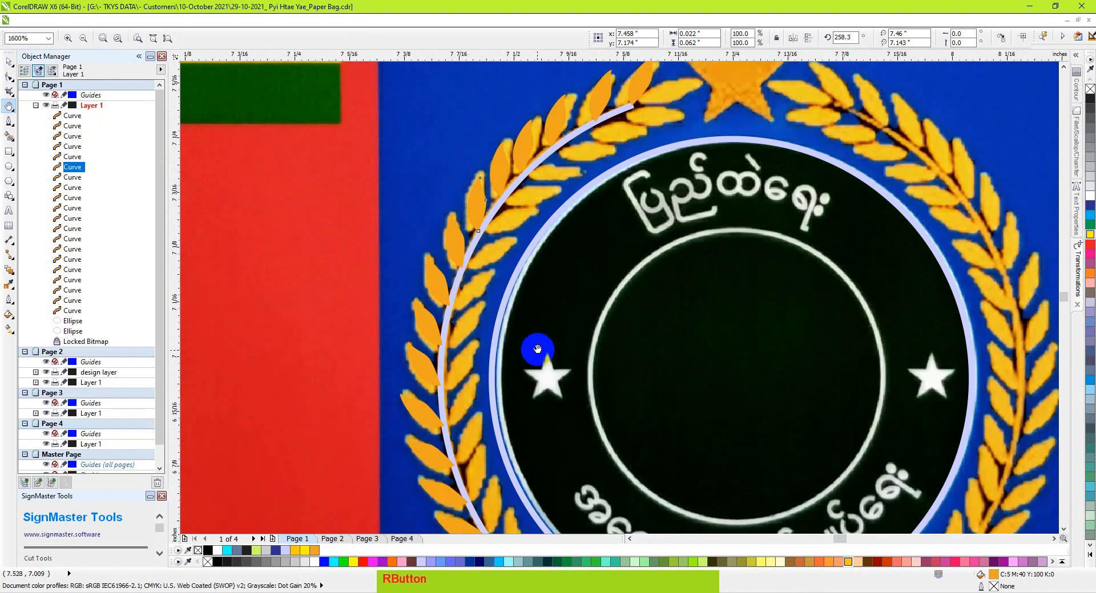
Step: Select the 19 outer leaves of the left branch and group them, leaving the inner leaf separate
left_click_drag(521, 350, 608, 330)
key("space")
mouse_move(627, 151)
left_mouse_down()
mouse_move(561, 356)
mouse_move(620, 436)
mouse_move(624, 460)
mouse_move(611, 486)
mouse_move(502, 473)
mouse_move(453, 275)
mouse_move(550, 146)
mouse_move(622, 150)
left_mouse_up()
left_click(665, 318)
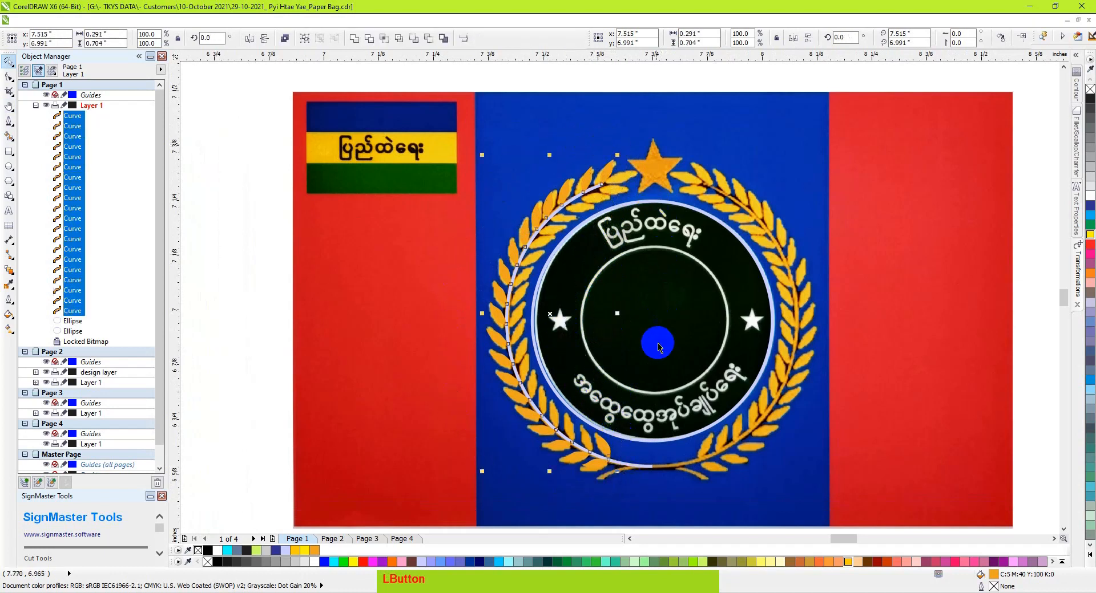
key("ctrl+g")
left_click_drag(582, 459, 468, 473)
key("ctrl+z")
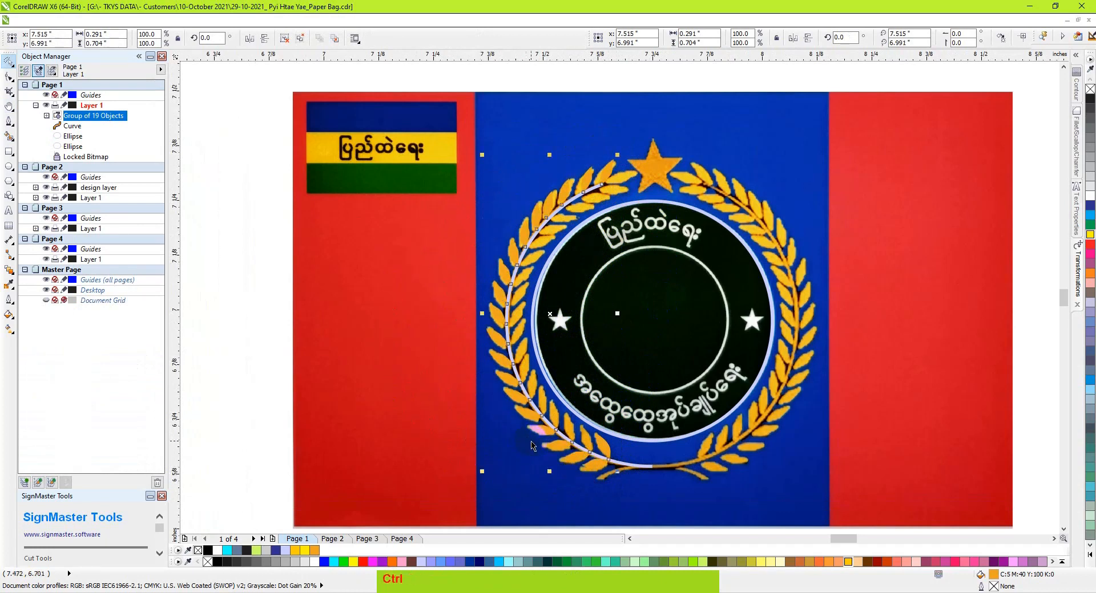
Step: Copy the lowest inner leaf to the wreath's upper end and align the copy's tip with the end of the arc
left_click(614, 477, "ctrl")
key("z")
left_click_drag(464, 135, 693, 479)
left_click_drag(649, 417, 663, 146)
right_click(664, 146)
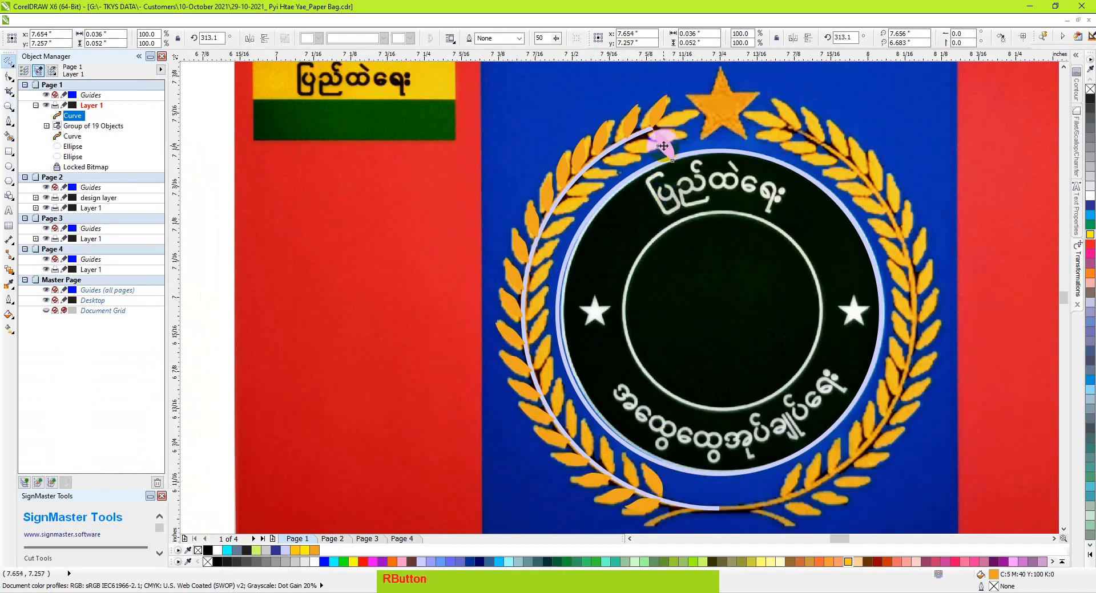
scroll(671, 170, "up", 2)
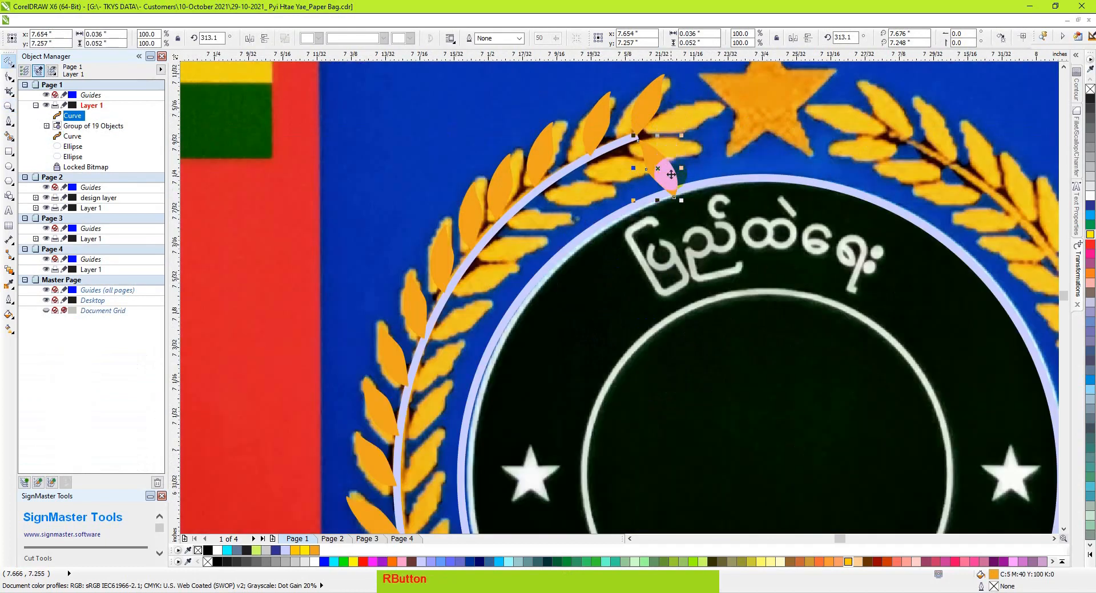
left_click_drag(675, 192, 632, 147)
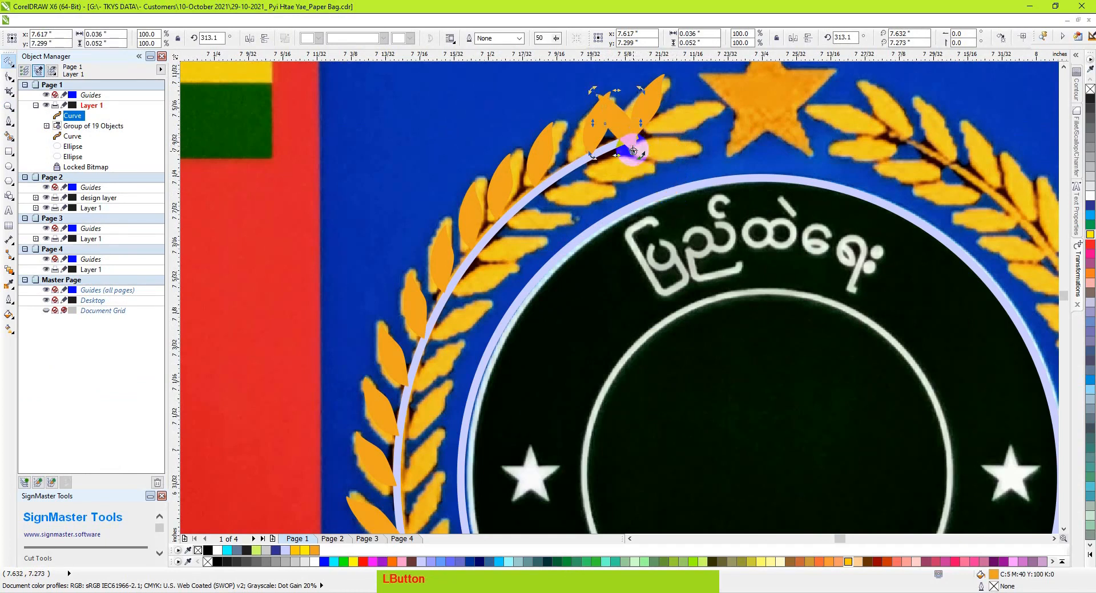
Step: Move the rotation center of the lowest inner leaf onto its tip at the arc
scroll(632, 149, "down", 2)
left_click(627, 472)
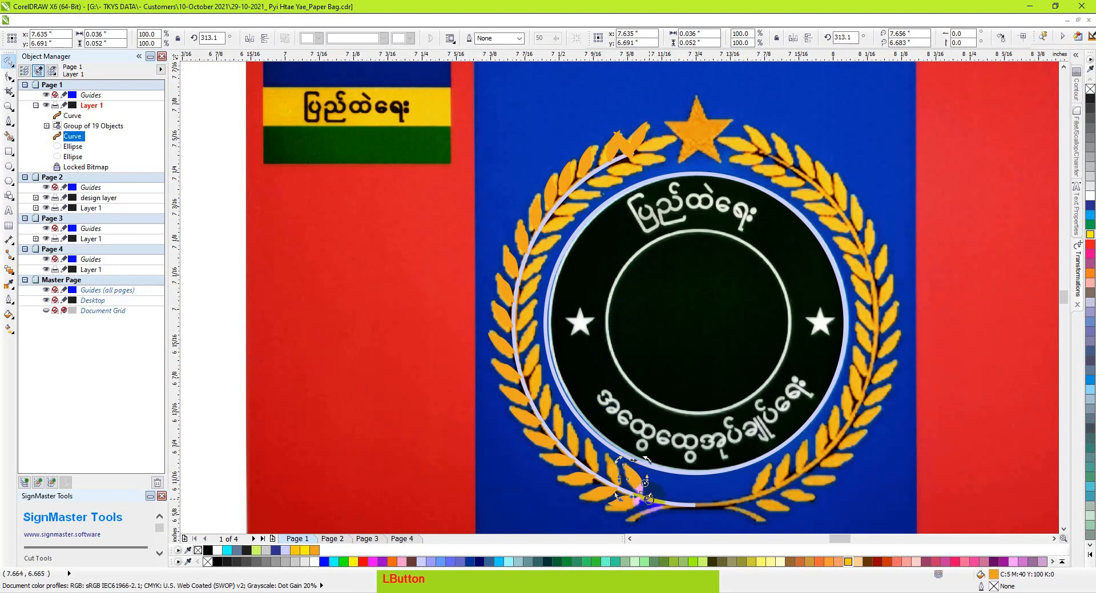
scroll(648, 492, "up", 2)
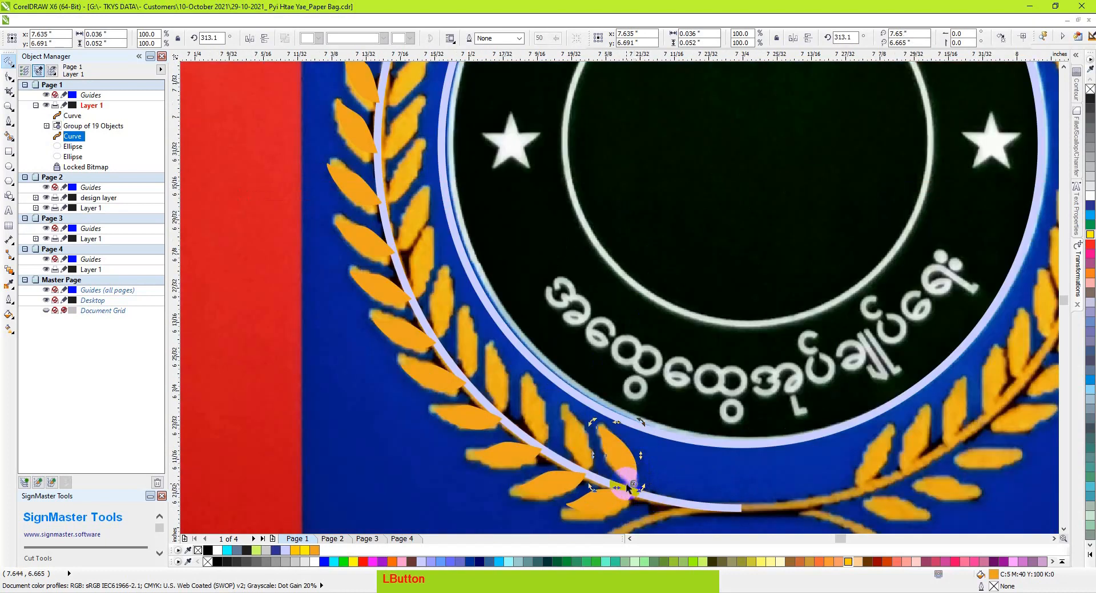
scroll(456, 392, "down", 2)
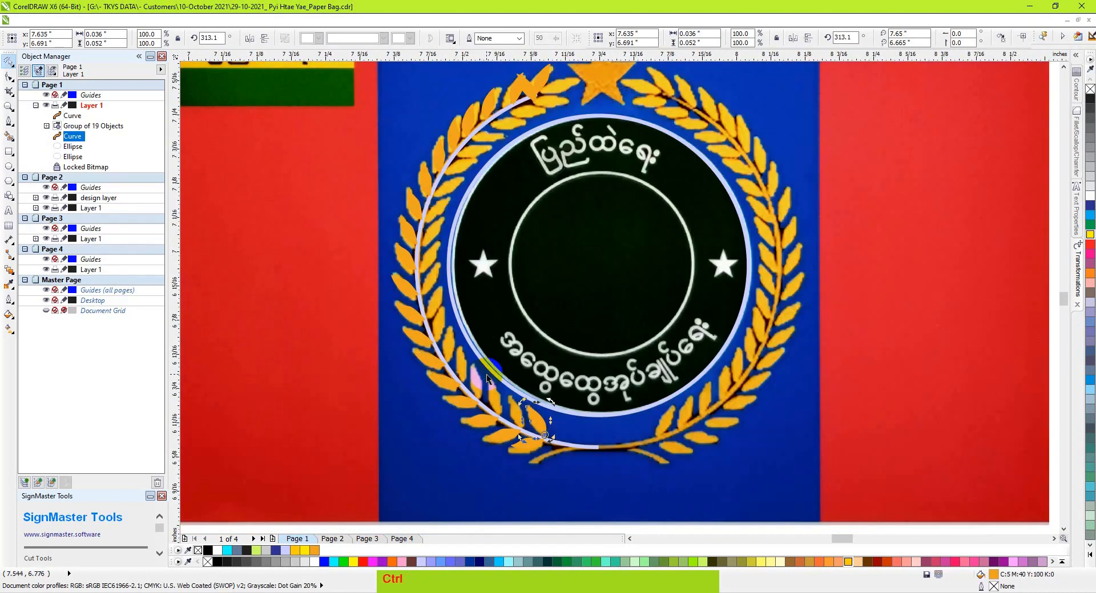
left_click_drag(488, 379, 546, 428)
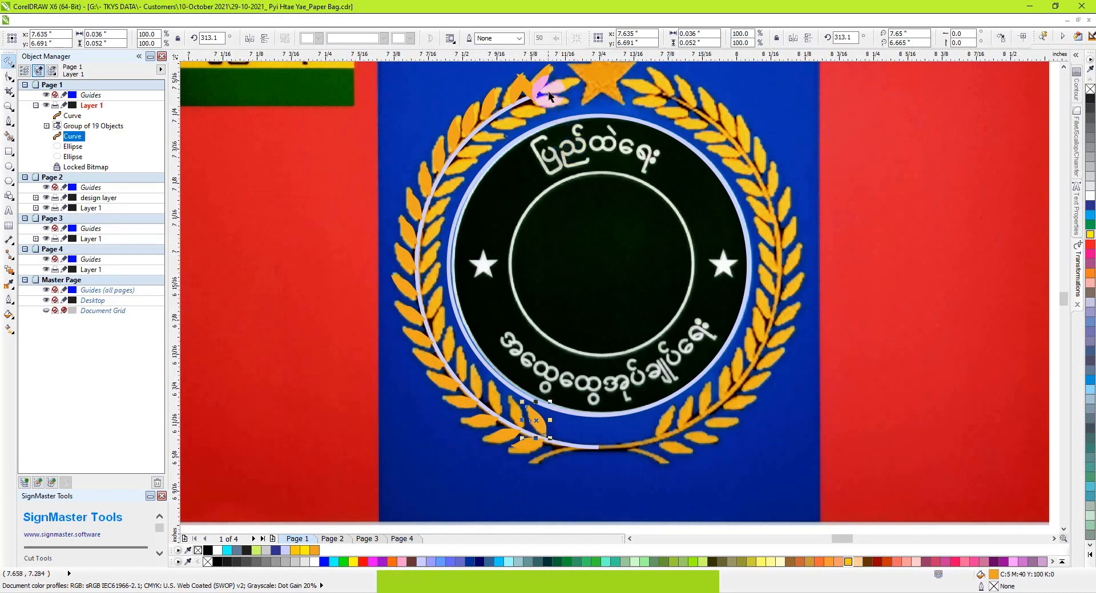
Step: Select the top and bottom inner leaves and fill both with dark teal (R 51, G 102, B 102)
left_click(542, 82)
left_click(552, 106)
left_click(531, 93)
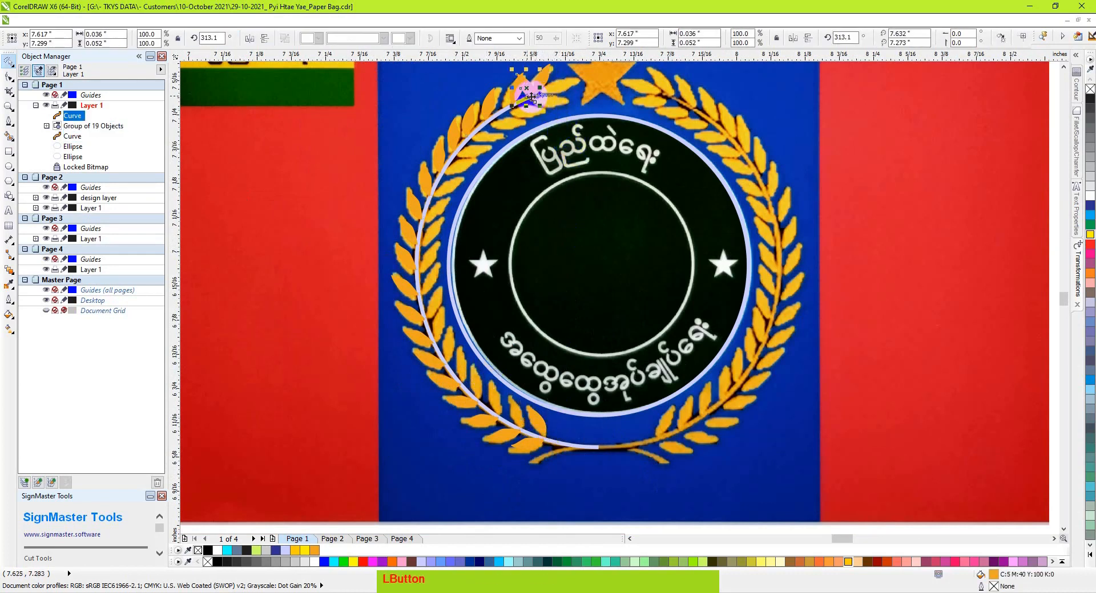
left_click(534, 436, "shift")
left_click(535, 562)
left_click(366, 368)
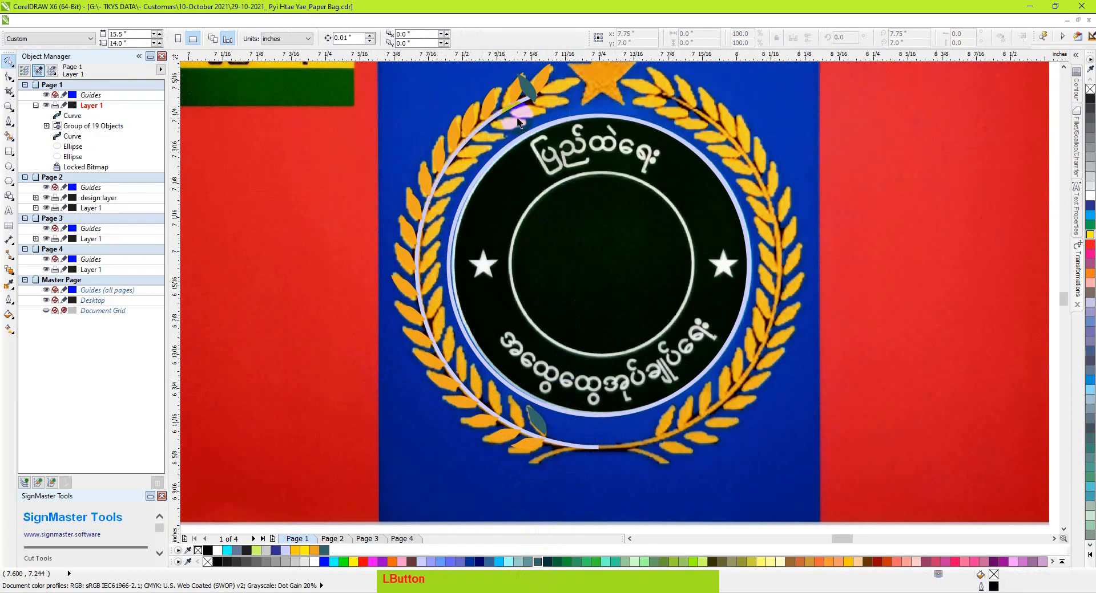
Step: Blend the upper inner leaf into the lower one with 17 steps
left_click(9, 269)
mouse_move(526, 87)
left_mouse_down()
mouse_move(546, 368)
mouse_move(539, 421)
left_mouse_up()
double_click(287, 34)
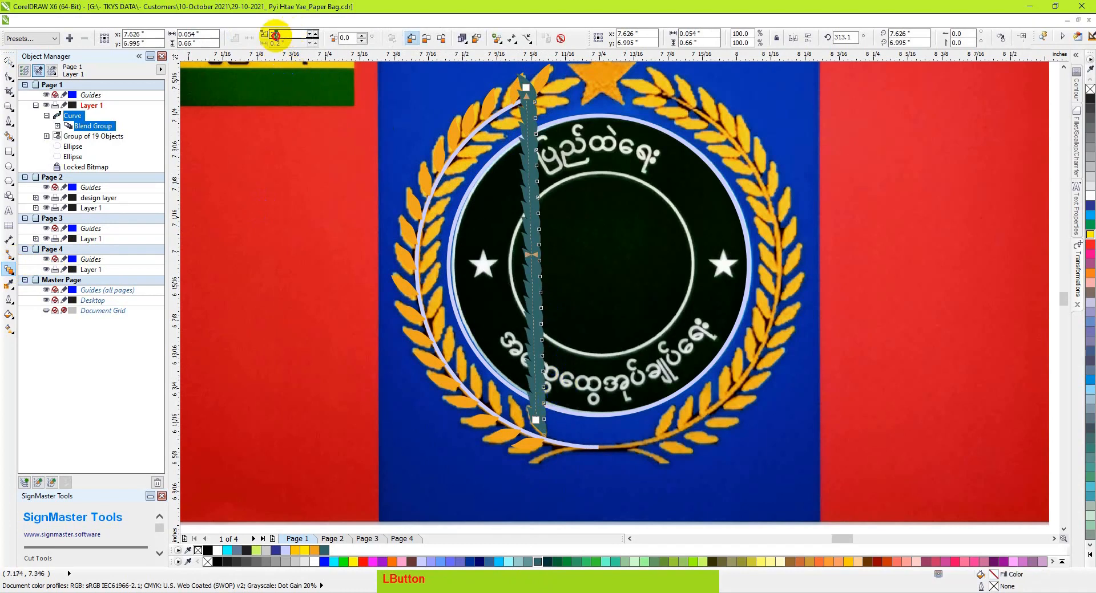
key("Return")
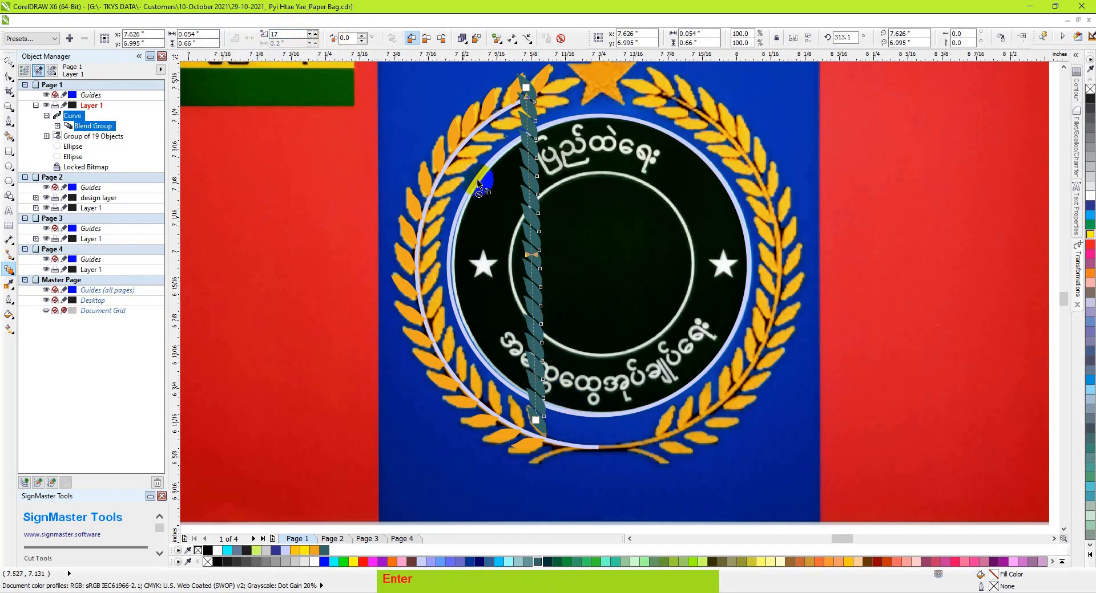
Step: Assign the wreath's arc as the new path of the inner leaf blend
left_click(526, 38)
left_click(552, 53)
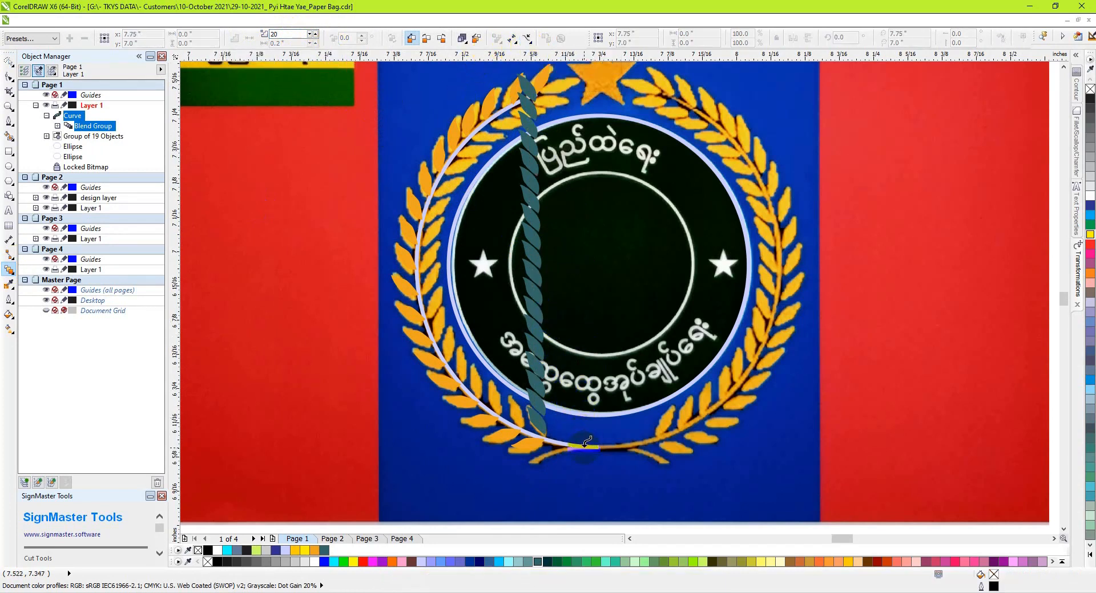
left_click(582, 448)
key("space")
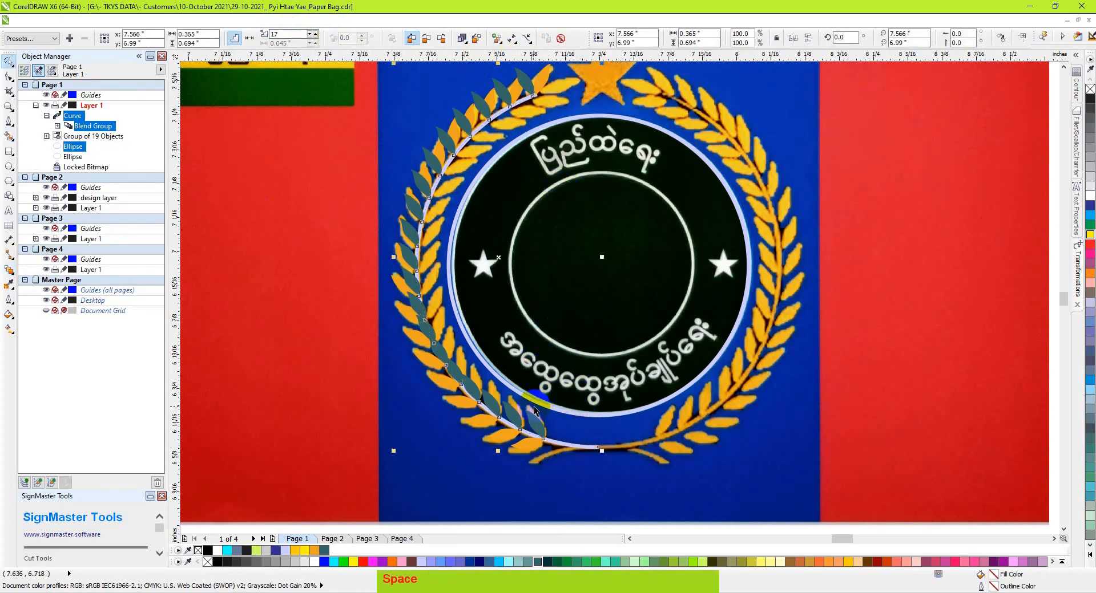
Step: Break the inner leaf blend apart from its path and ungroup the 17 intermediate leaves
key("alt+a")
left_click(224, 150)
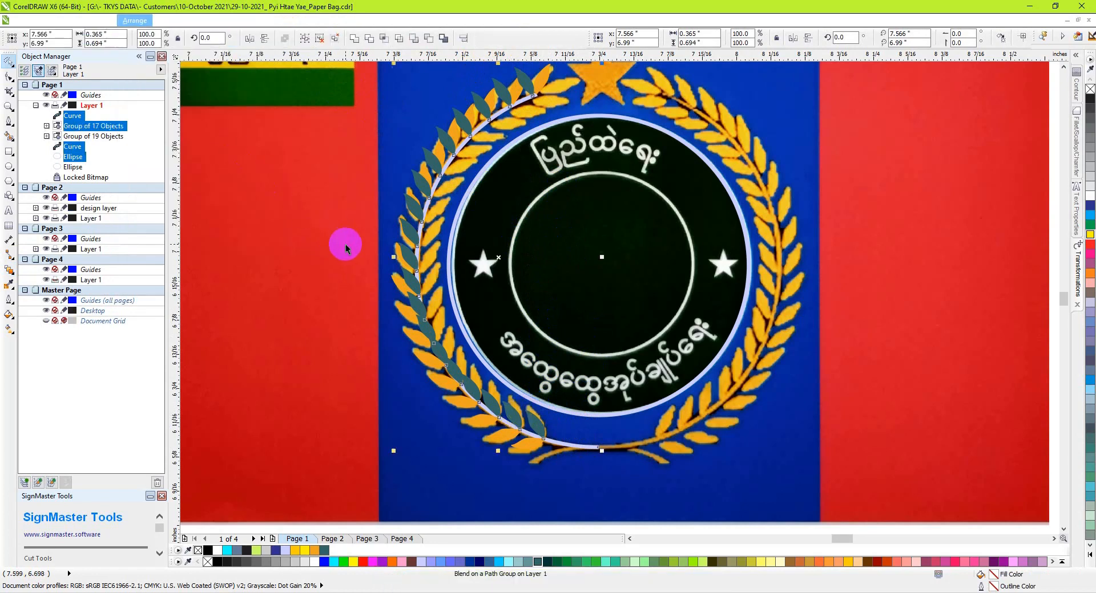
left_click(411, 264)
key("alt+a")
left_click(220, 118)
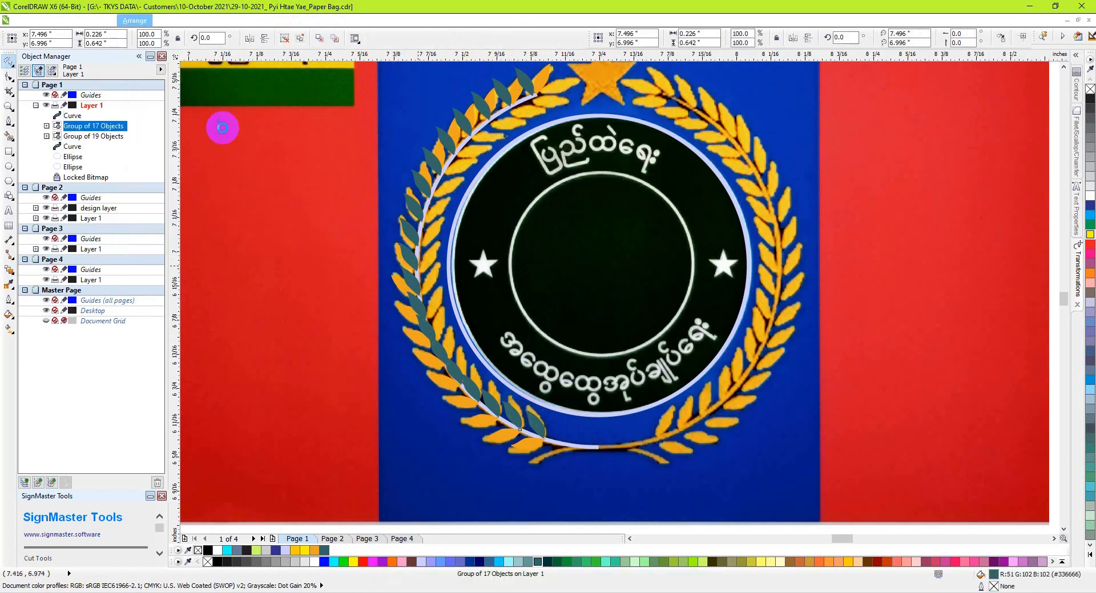
Step: Rotate the teal inner leaves around their tips, working from the branch's lower end upward, to match the photo
key("z")
left_click_drag(410, 333, 591, 463)
left_click(676, 362)
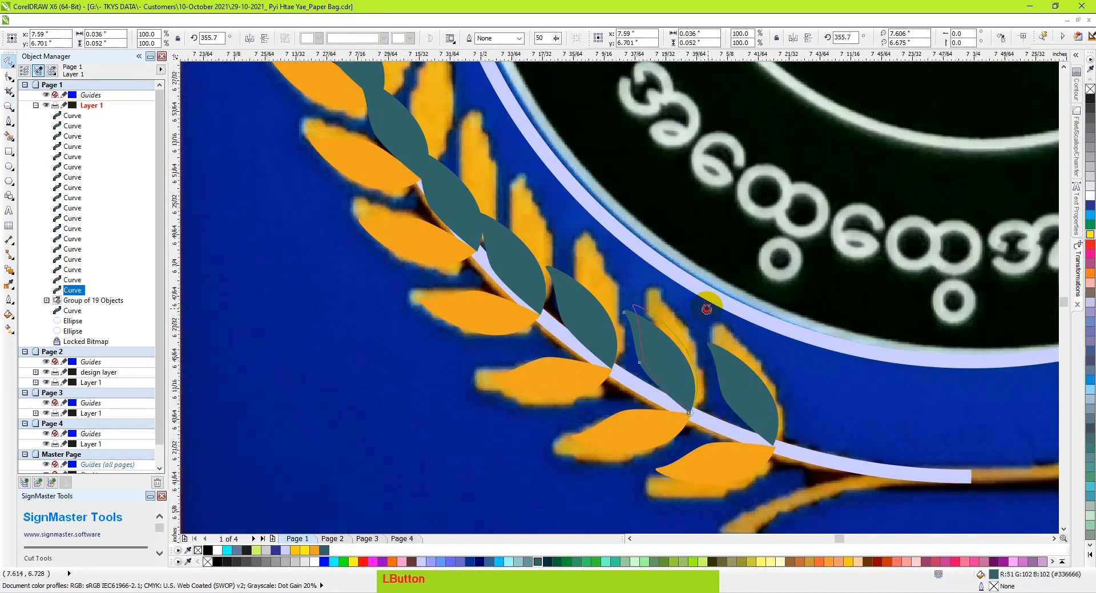
left_click(592, 321)
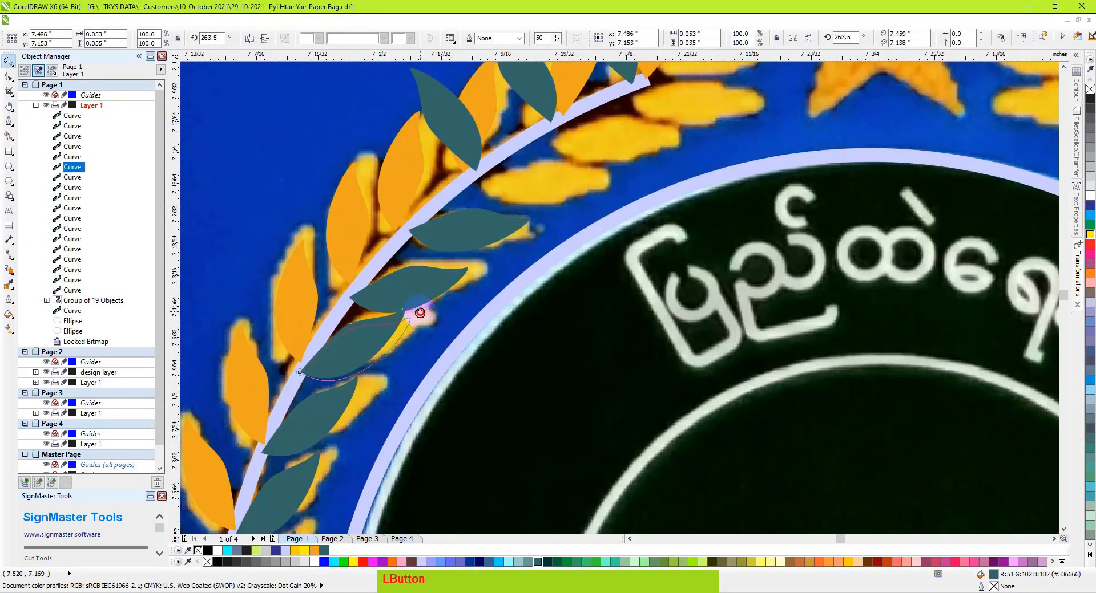
left_click_drag(378, 381, 378, 381)
Step: Rotate the upper-left inner leaves around their tips to fit the photo, the fourth from the top to about 243.2°
double_click(300, 483)
left_click_drag(328, 449, 333, 455)
key("h")
left_click_drag(373, 365, 385, 438)
key("space")
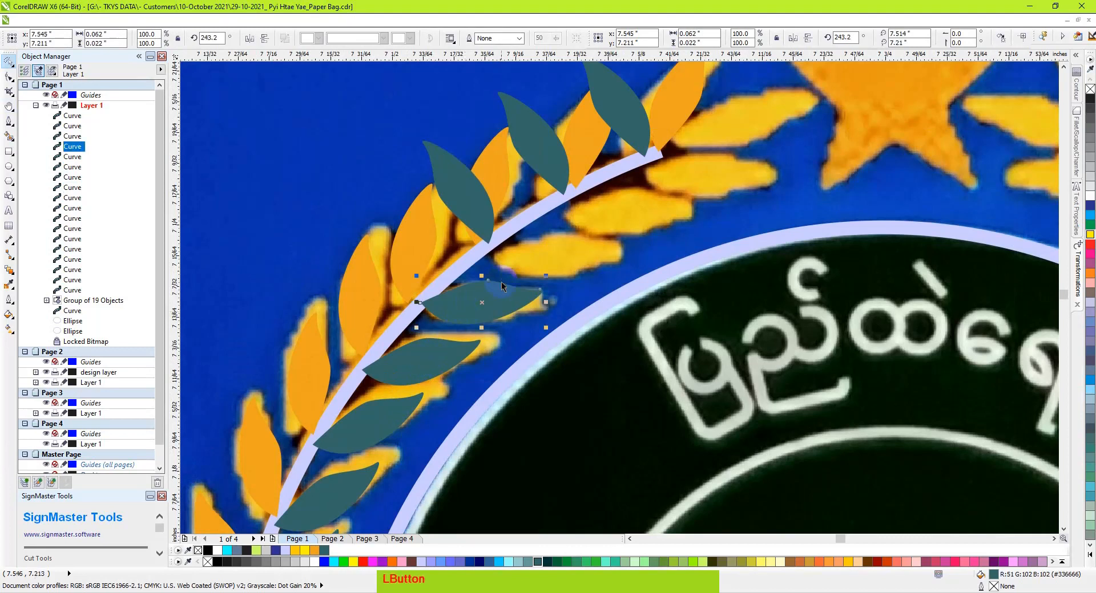
Step: Rotate the third and second inner leaves from the top around their tips to cover the photo's leaves
left_click_drag(500, 145, 588, 335)
key("h")
left_click_drag(606, 237, 500, 369)
key("space")
double_click(423, 259)
left_click_drag(392, 222, 510, 249)
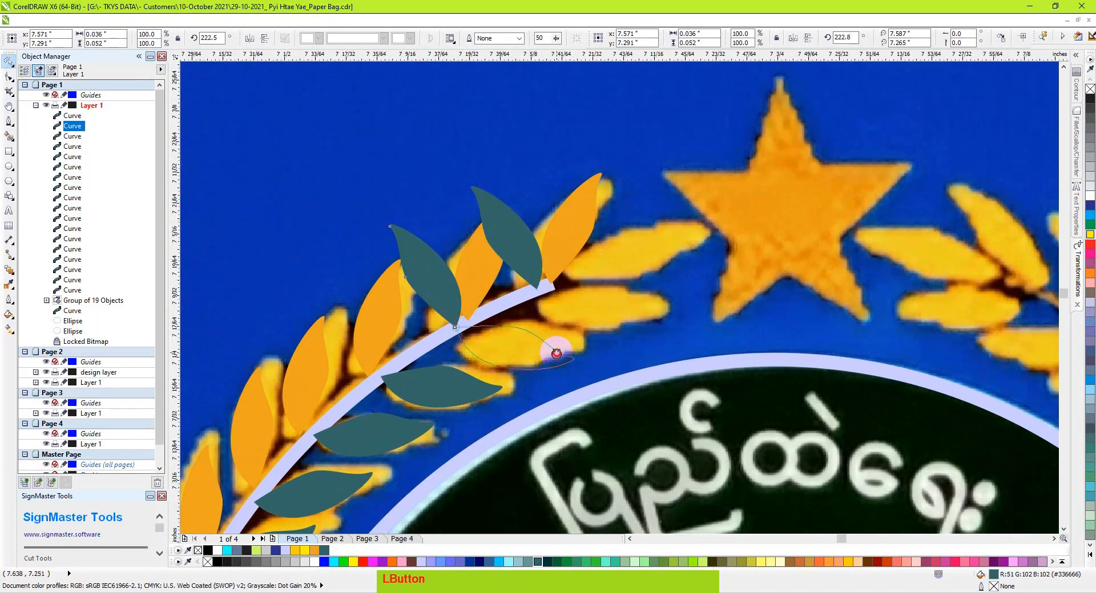
left_click_drag(557, 346, 557, 346)
Step: Rotate the topmost inner leaf to about 179.6° around its tip at the arc's upper end
key("h")
left_click_drag(595, 314, 487, 389)
key("space")
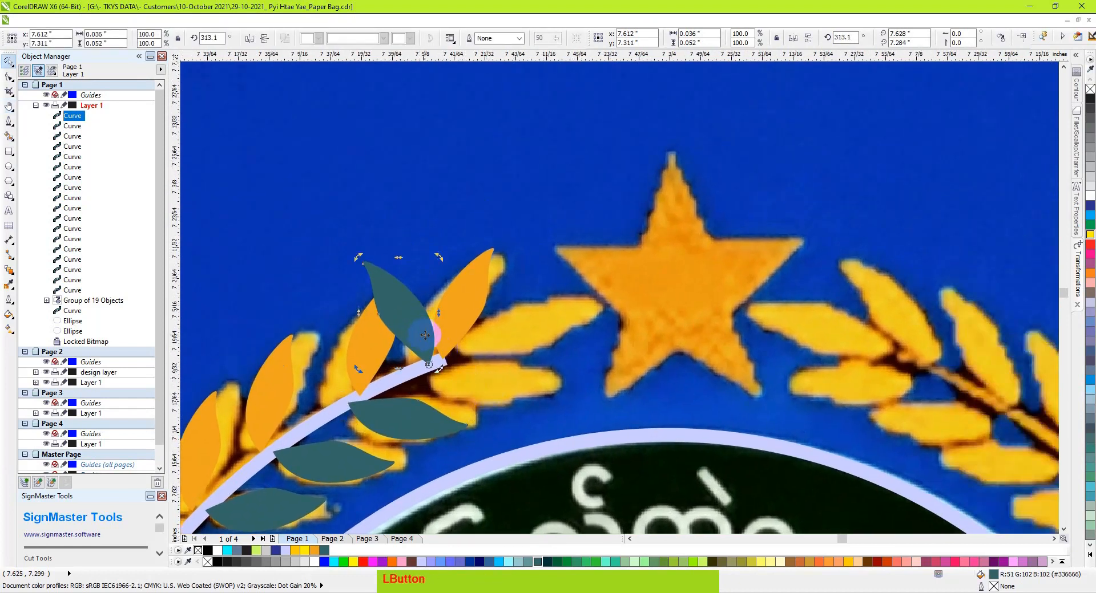
left_click_drag(359, 260, 526, 362)
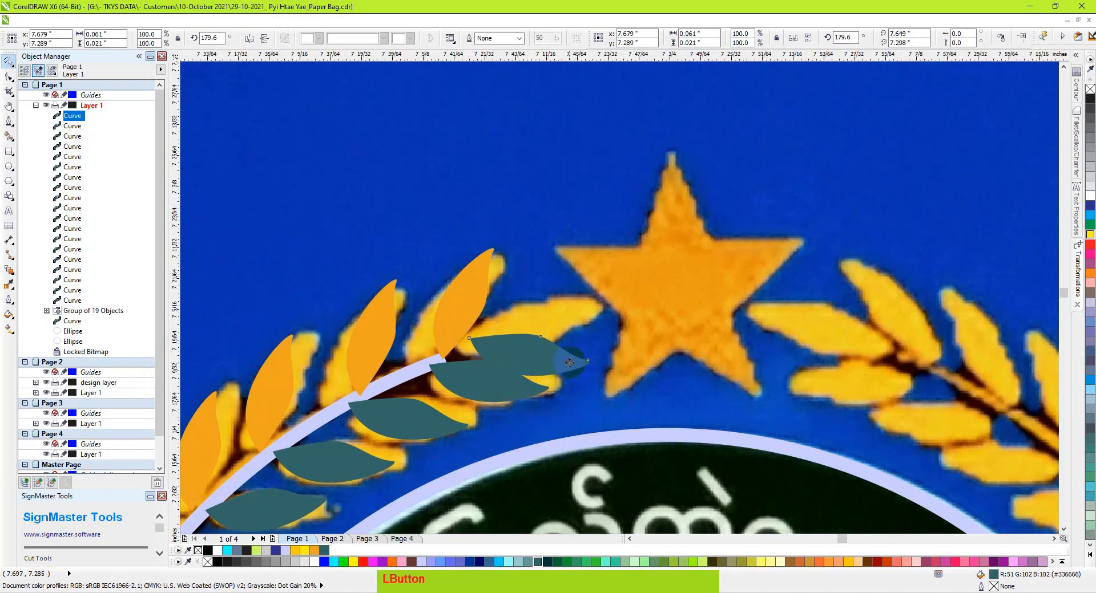
Step: Fill the inner leaves as one group with orange C5 M40 Y100 K0 and group them with the outer leaves
left_click_drag(591, 383, 551, 215)
key("h")
right_click(552, 348)
right_click(552, 348)
left_click_drag(501, 334, 501, 301)
key("space")
mouse_move(350, 283)
left_mouse_down()
mouse_move(422, 133)
mouse_move(521, 132)
mouse_move(534, 183)
mouse_move(521, 265)
left_mouse_up()
left_click(484, 459, "shift")
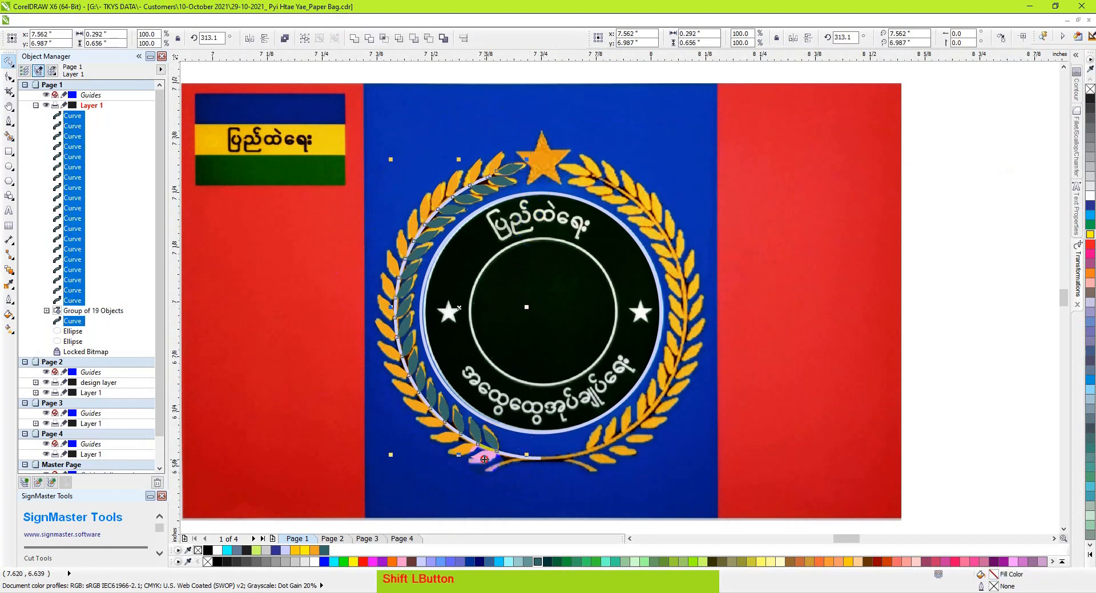
key("ctrl+z")
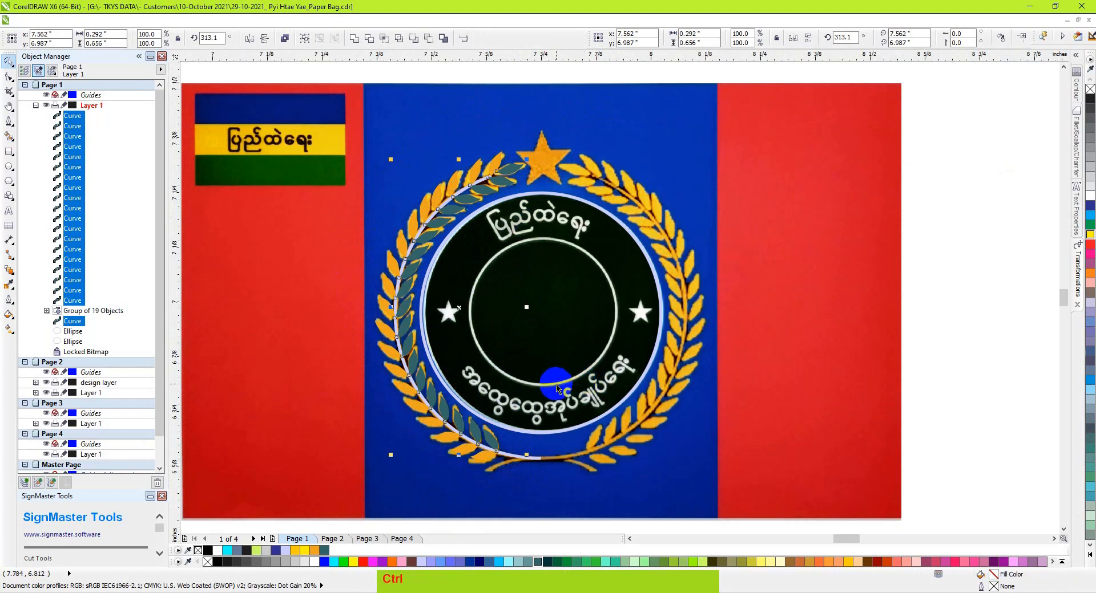
key("ctrl+g")
left_click(314, 550)
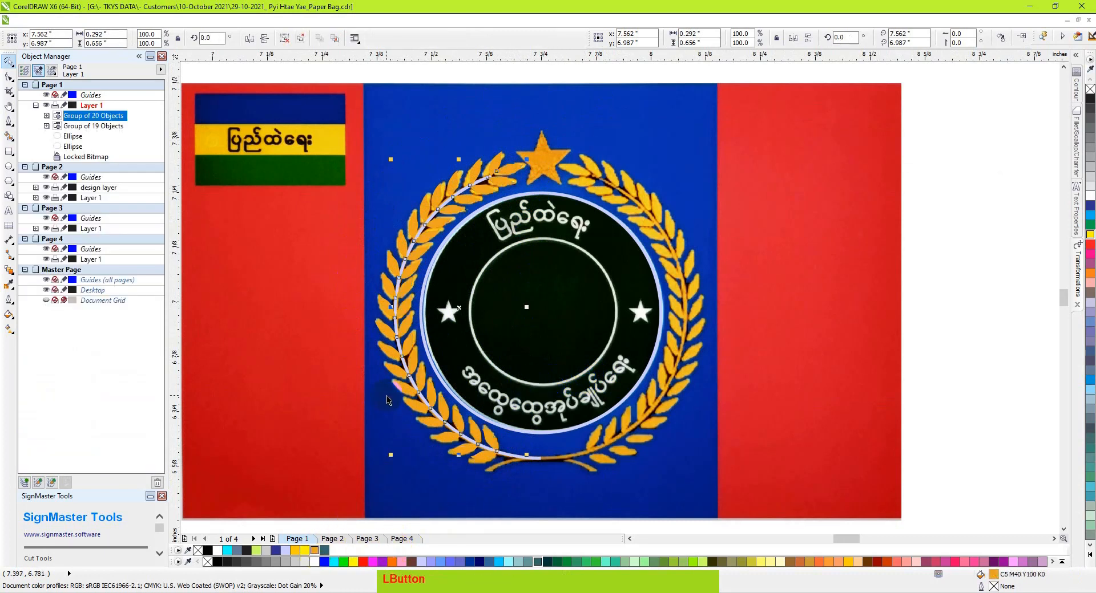
left_click(394, 385, "shift")
key("ctrl+g")
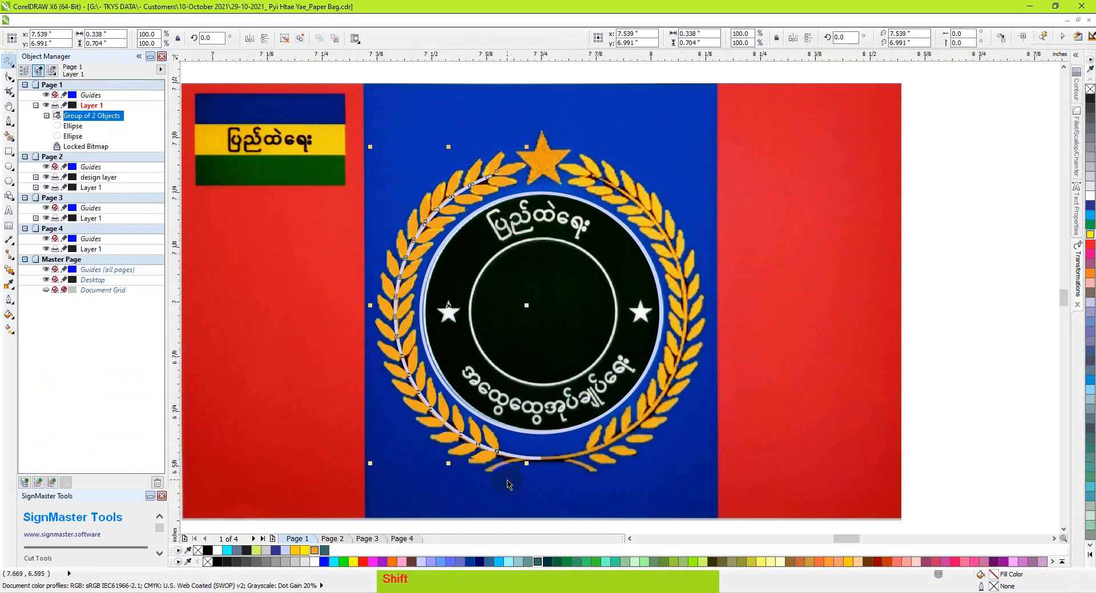
Step: Convert the wreath branch's open stem arc to curves
left_click(514, 477)
left_click(533, 459)
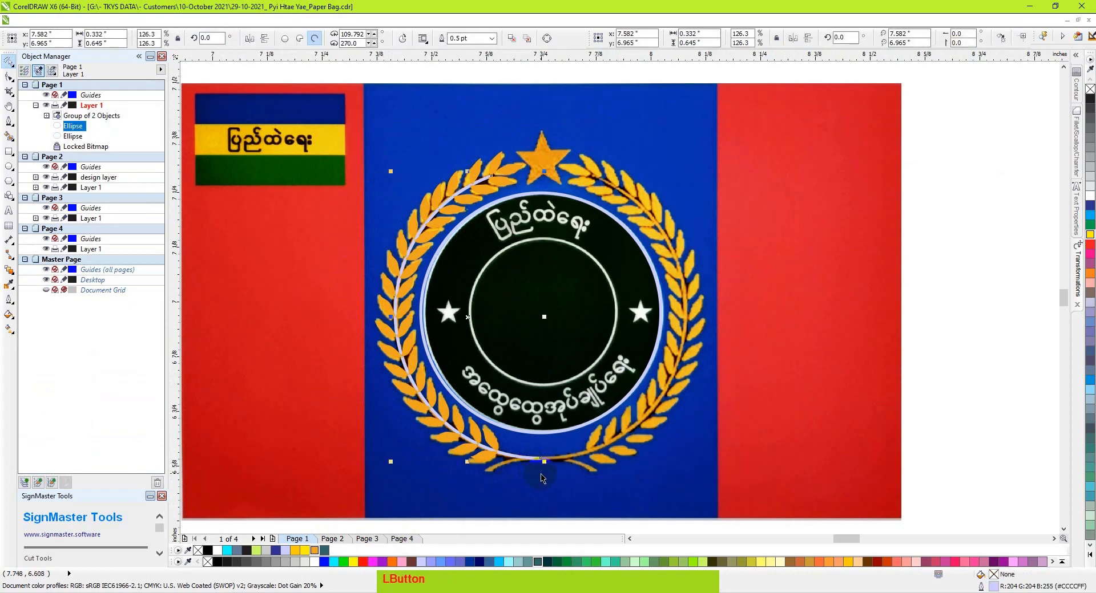
key("ctrl+q")
Step: Draw a closed curved stem tail about 0.13 × 0.03 in from the arc's lower end to the photo's right stem tip
key("z")
left_click_drag(610, 489, 609, 489)
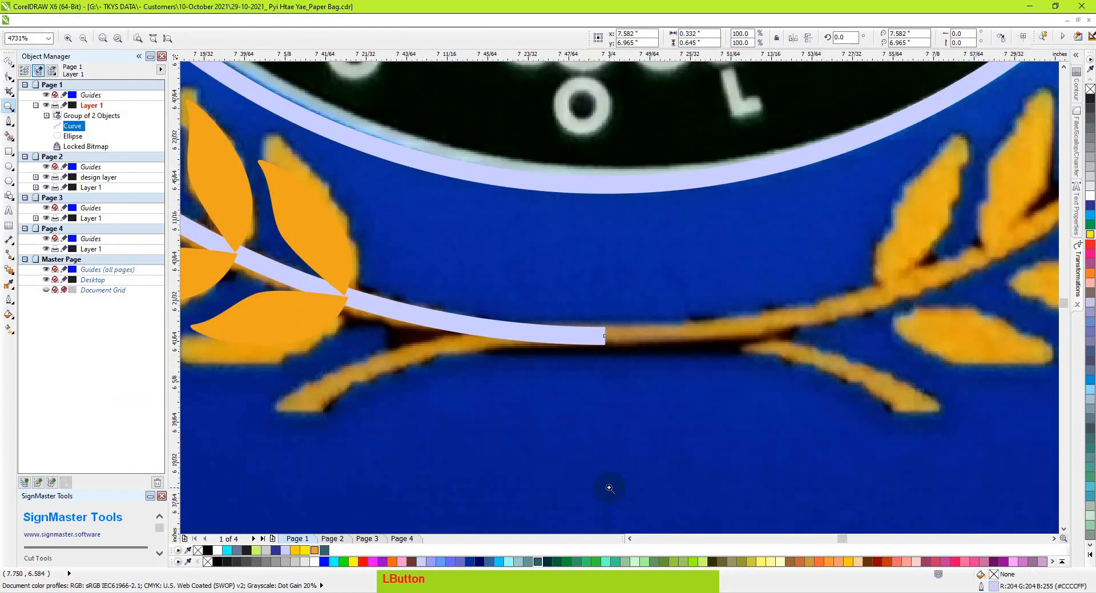
key("F5")
key("F9")
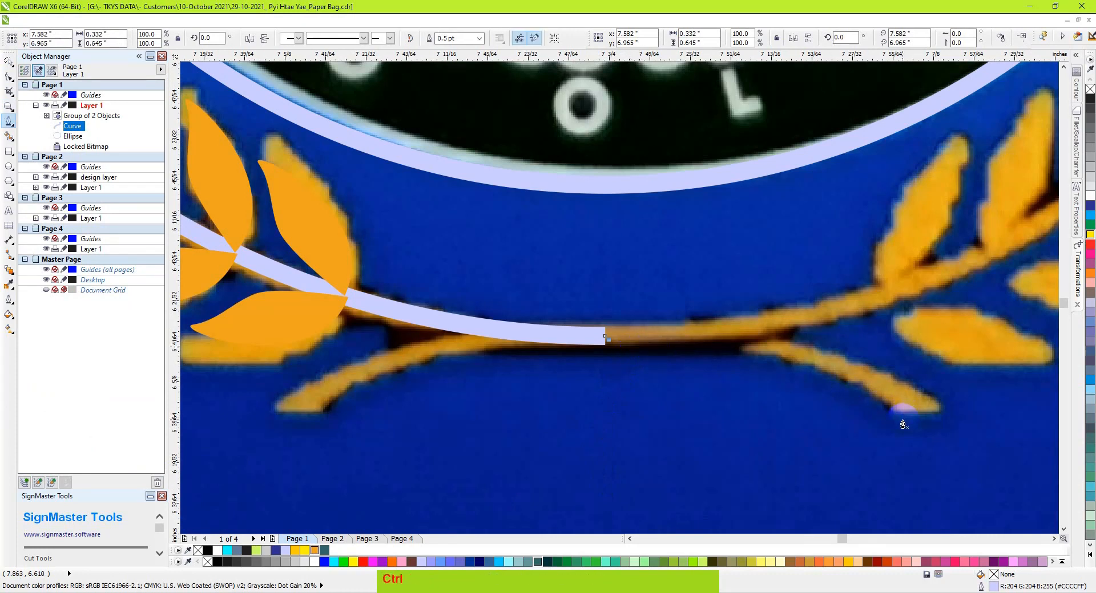
key("space")
left_click(895, 415)
left_click(605, 345)
left_click_drag(605, 350, 362, 371)
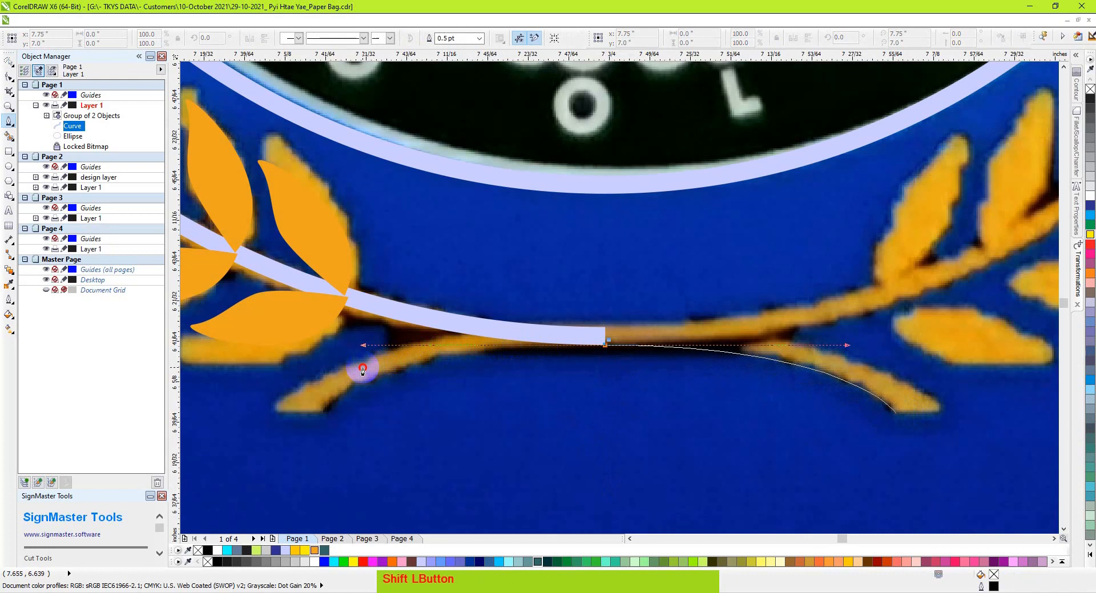
left_click_drag(363, 371, 362, 371)
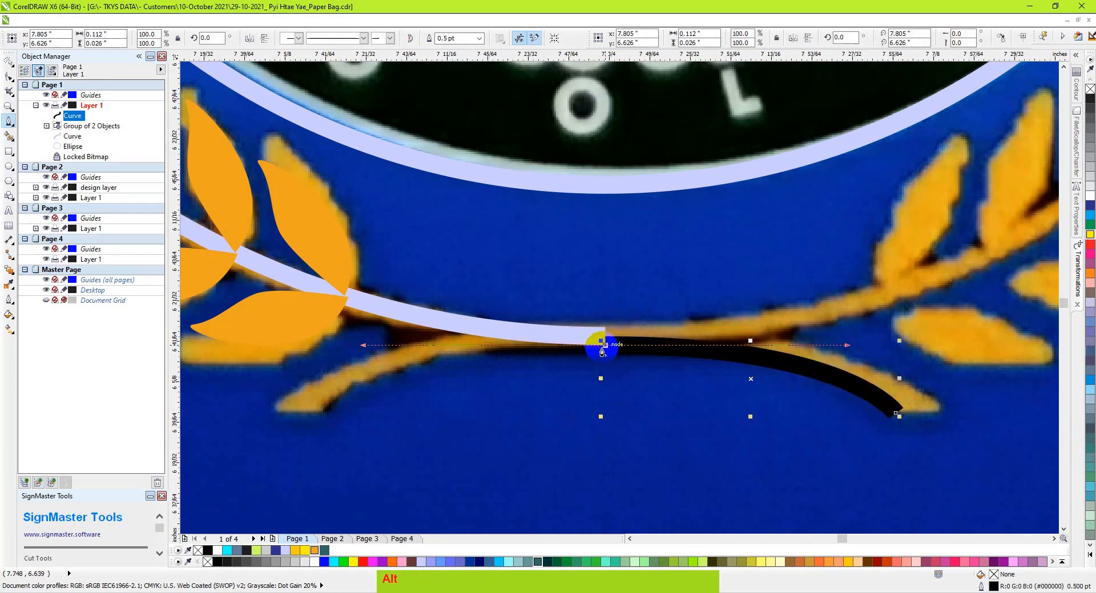
left_click(607, 329)
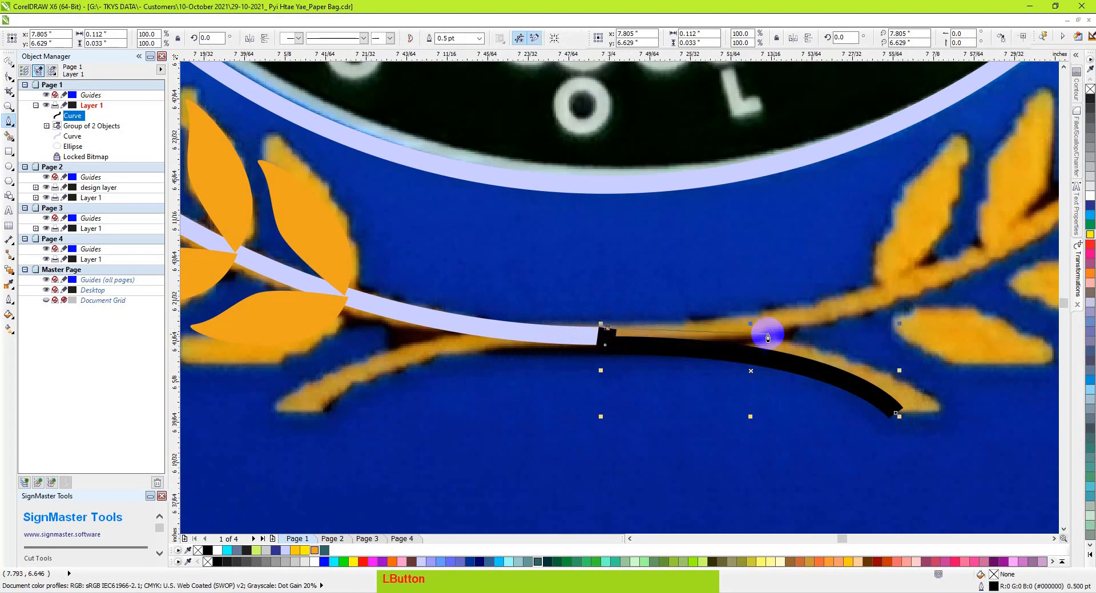
left_click_drag(939, 407, 1026, 491)
Step: Fill the stem tail with Moon Green and remove its outline
key("space")
key("h")
right_click(636, 366)
left_click(256, 551)
right_click(198, 551)
Step: Adjust the two nodes at the tail's left end so it meets the stem arc's end flush
key("g")
key("h")
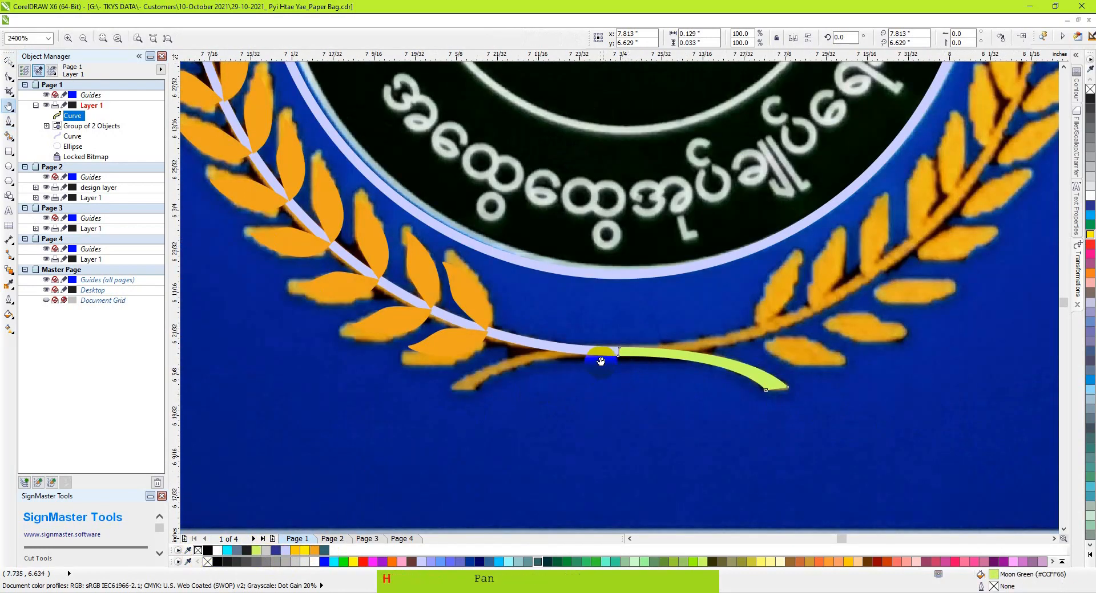
key("z")
left_click_drag(604, 333, 656, 382)
key("space")
double_click(537, 270)
scroll(515, 267, "up", 2)
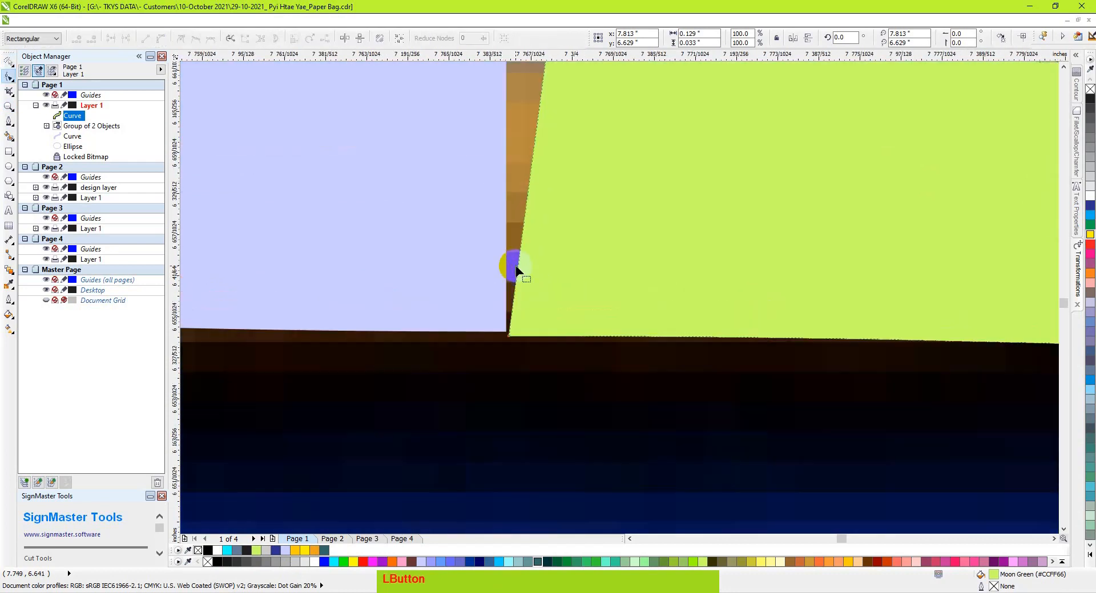
left_click_drag(510, 337, 512, 308)
scroll(494, 335, "down", 1)
left_click_drag(520, 198, 495, 193)
scroll(495, 195, "down", 1)
Step: Convert the stem arc's outline to an object and weld it with the green tail
key("space")
left_click(449, 228)
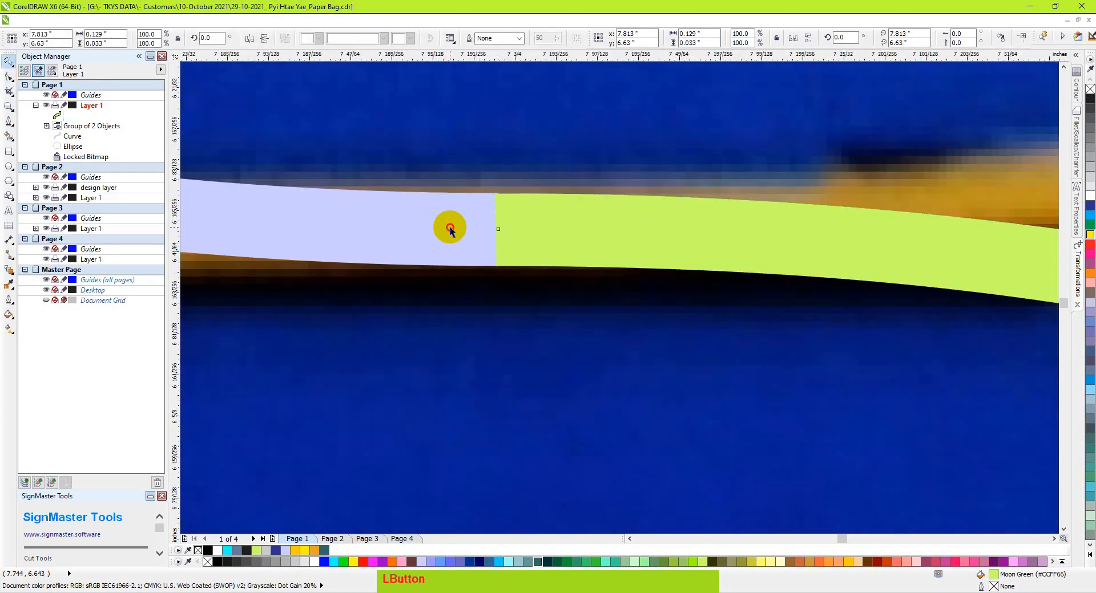
scroll(507, 283, "down", 2)
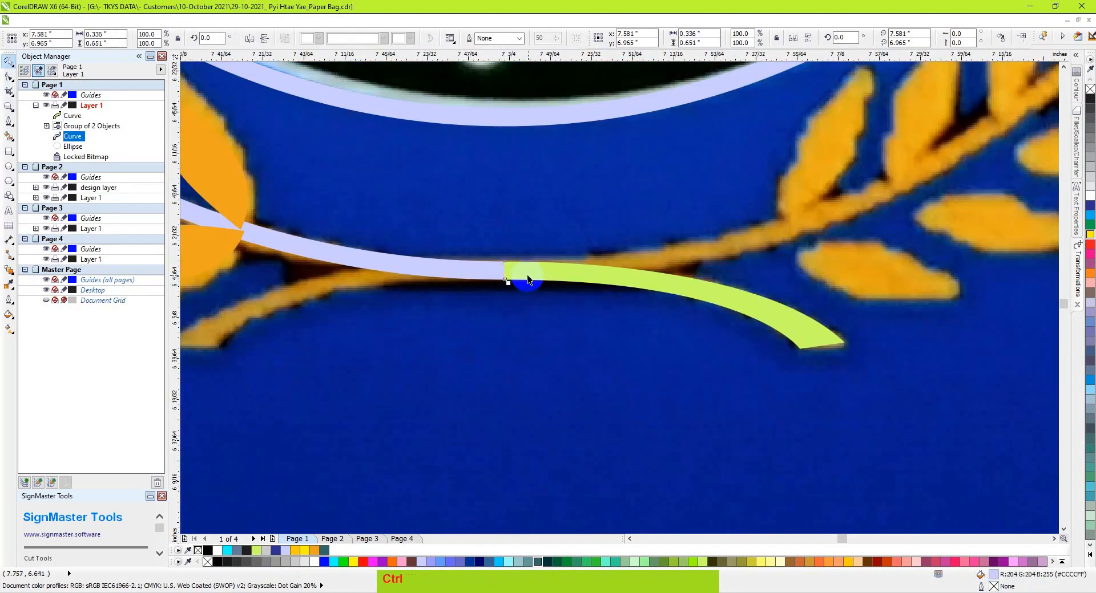
left_click(528, 279, "shift")
left_click(360, 38)
Step: Fill the welded stem with orange C5 M40 Y100 K0 and group it with the leaves of the left branch
key("h")
right_click(516, 222)
right_click(516, 223)
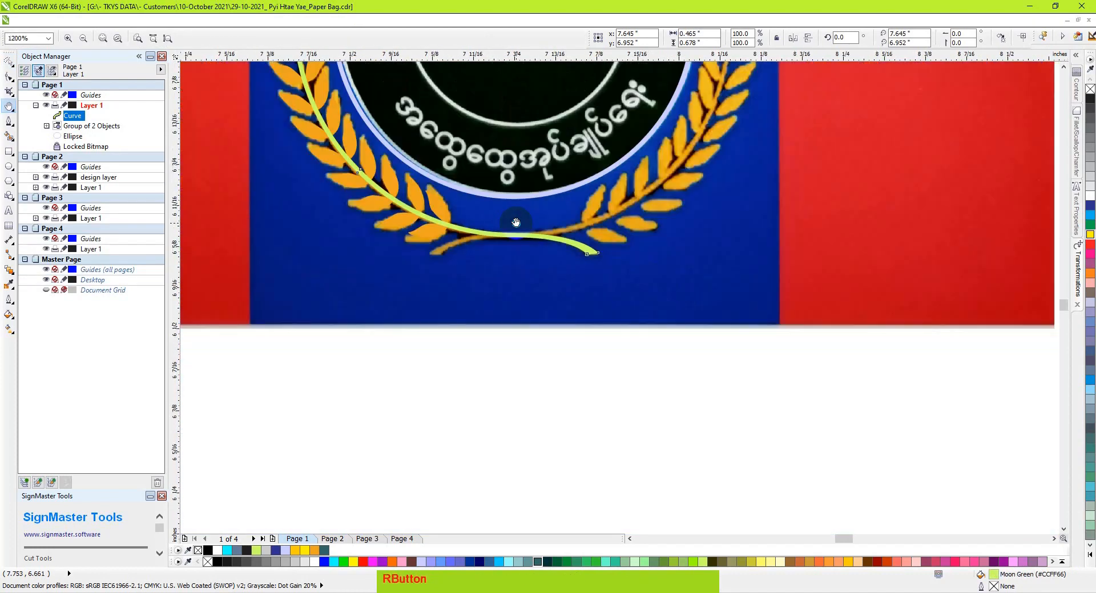
left_click_drag(469, 198, 492, 330)
right_click(440, 259)
left_click_drag(416, 238, 441, 349)
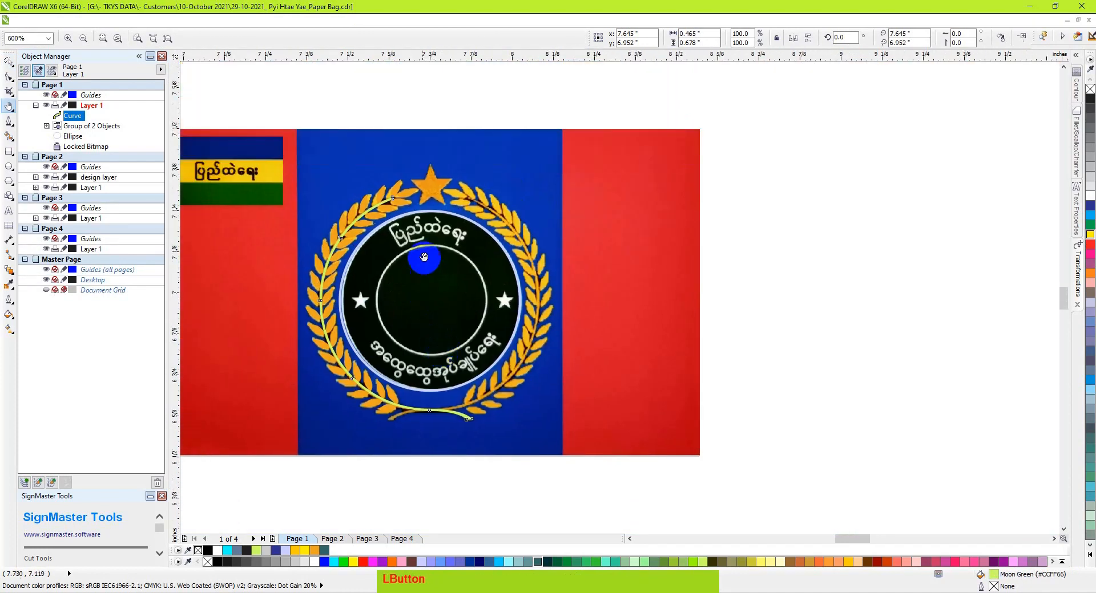
key("space")
key("z")
left_click_drag(335, 151, 472, 251)
key("space")
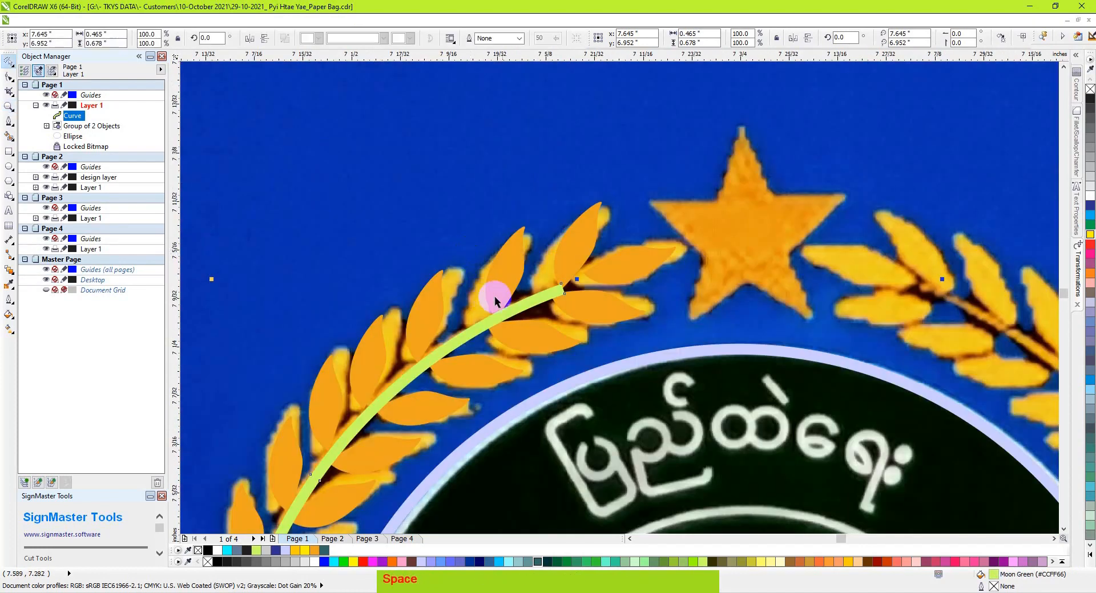
left_click(506, 273, "shift")
left_click(622, 279, "shift")
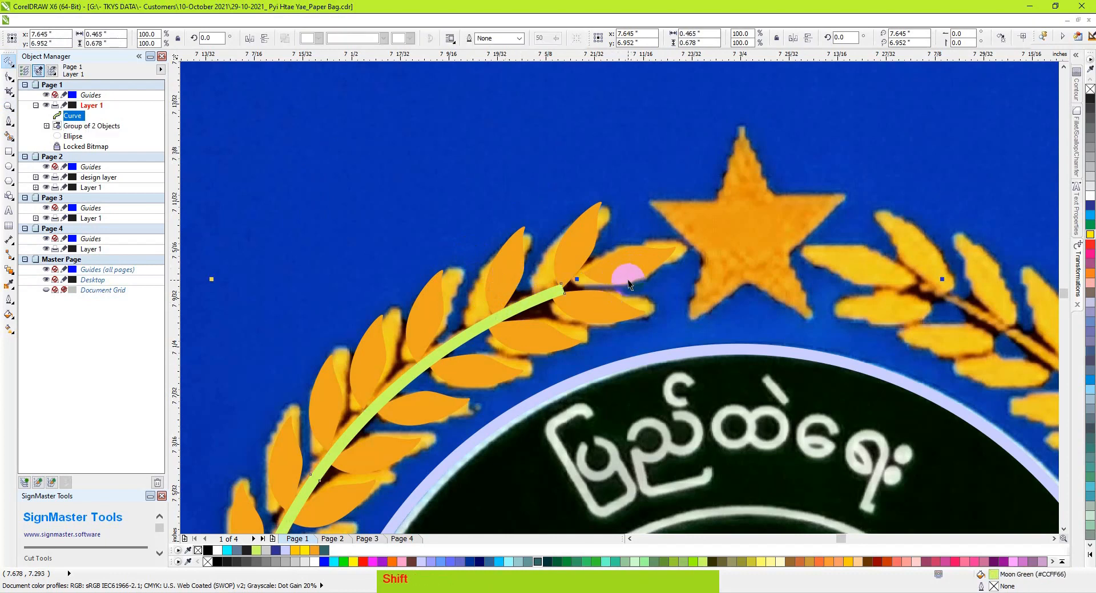
left_click_drag(628, 280, 605, 239)
key("ctrl+z")
left_click_drag(532, 307, 508, 292)
key("ctrl+z")
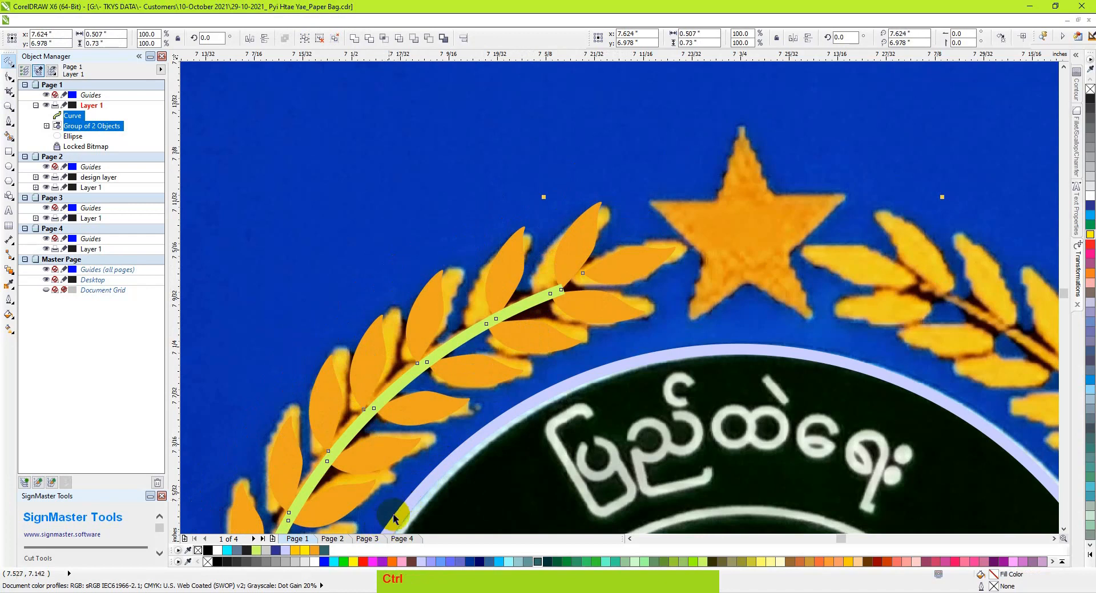
left_click(316, 551)
key("ctrl+g")
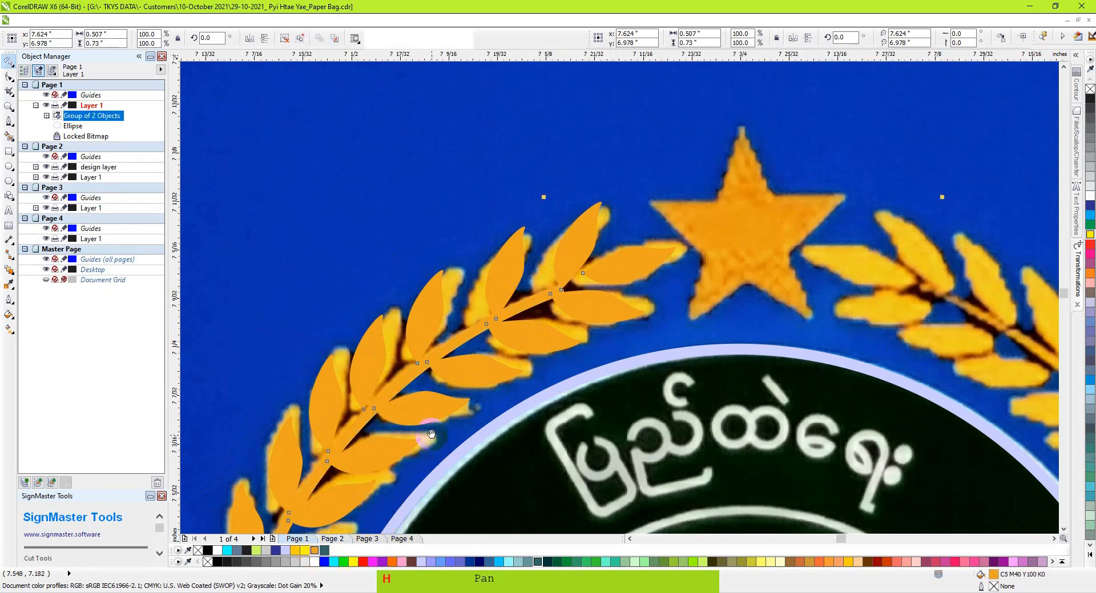
Step: Mirror a copy of the finished left branch horizontally and place it over the photo's right branch
key("h")
right_click(431, 434)
left_click_drag(456, 463, 444, 291)
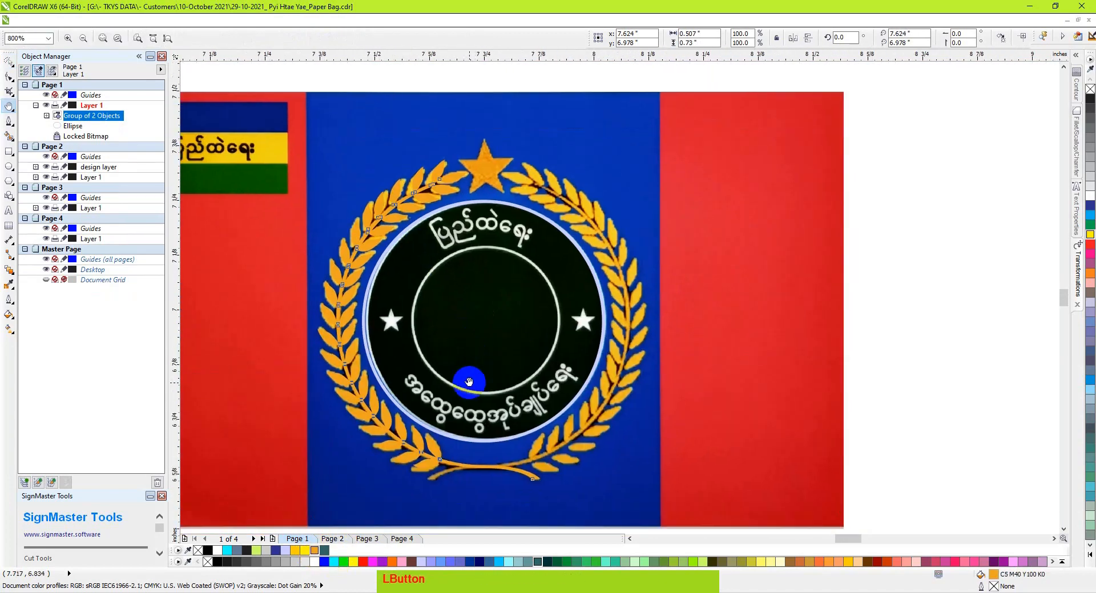
key("space")
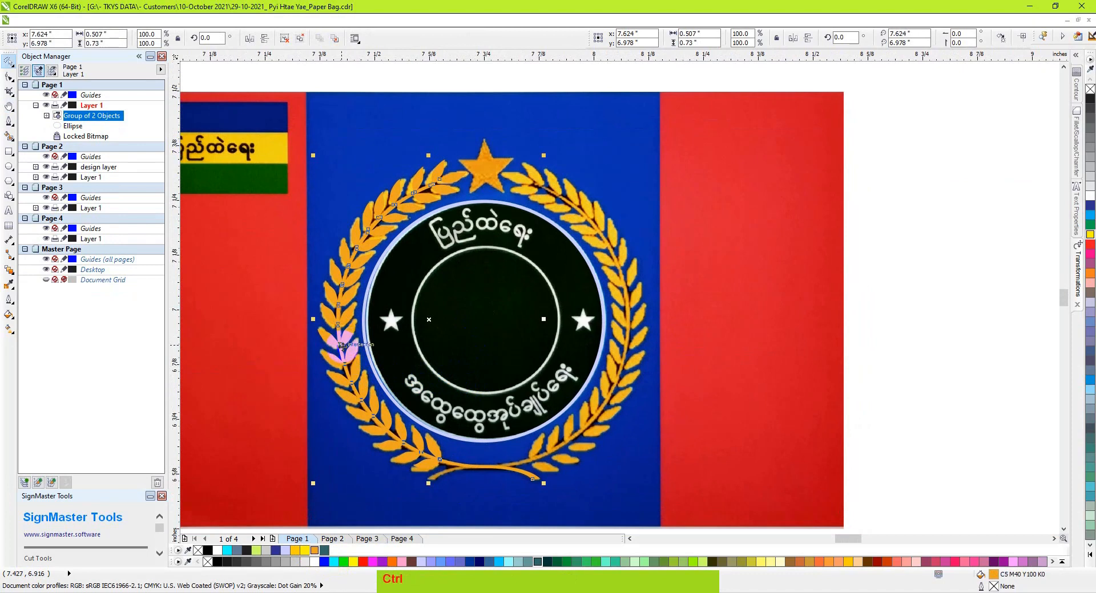
left_click_drag(311, 321, 600, 342)
right_click(600, 342)
left_click_drag(680, 449, 565, 463)
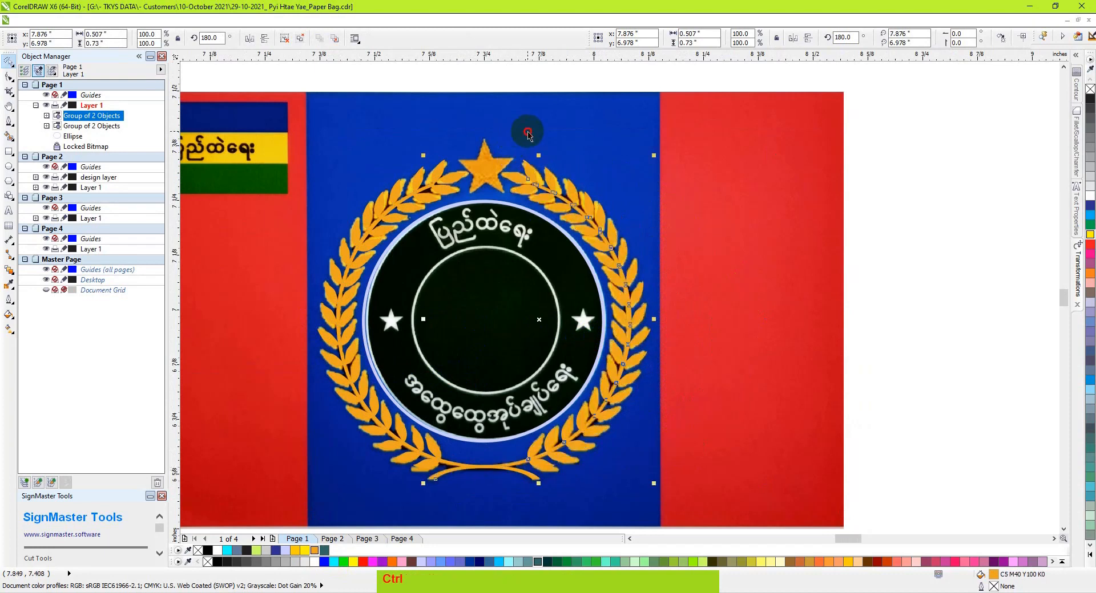
Step: Draw a five-pointed star about 0.13 × 0.12 in over the photo's star between the branch tips
key("z")
left_click(485, 169)
key("s")
left_click_drag(519, 122, 724, 388)
key("space")
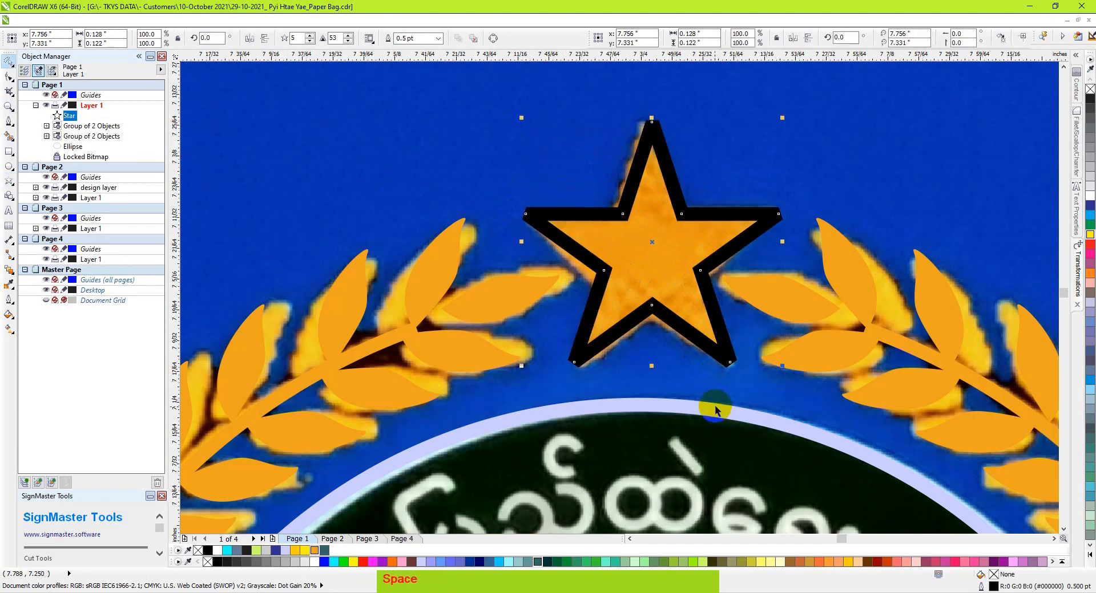
Step: Center the star horizontally on the ring ellipse and fill it with orange C5 M40 Y100 K0, without an outline
key("c")
key("F3")
left_click(657, 297)
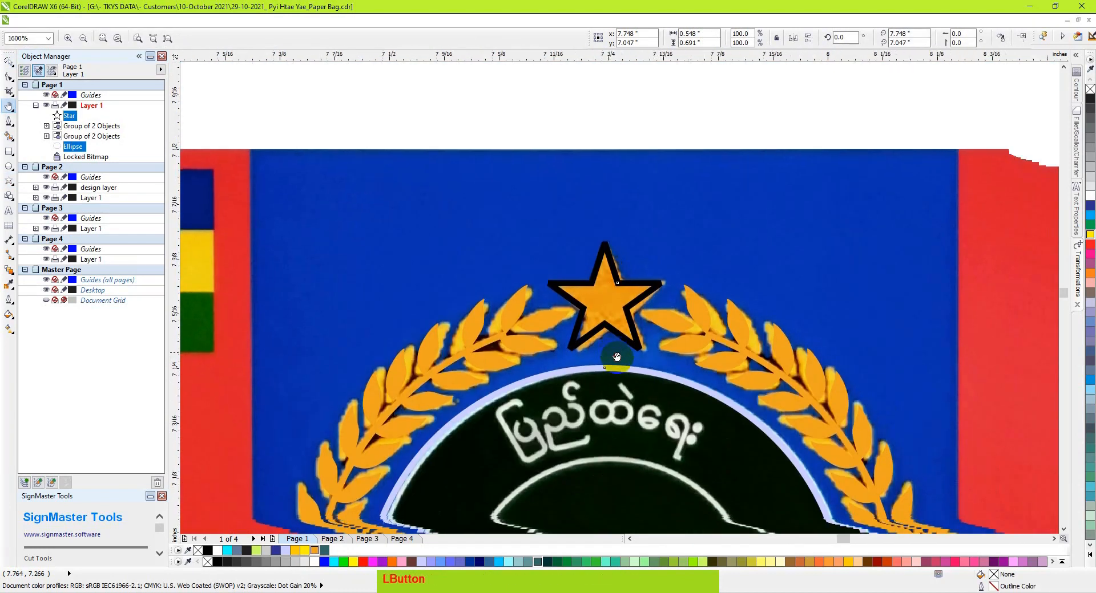
left_click(657, 295)
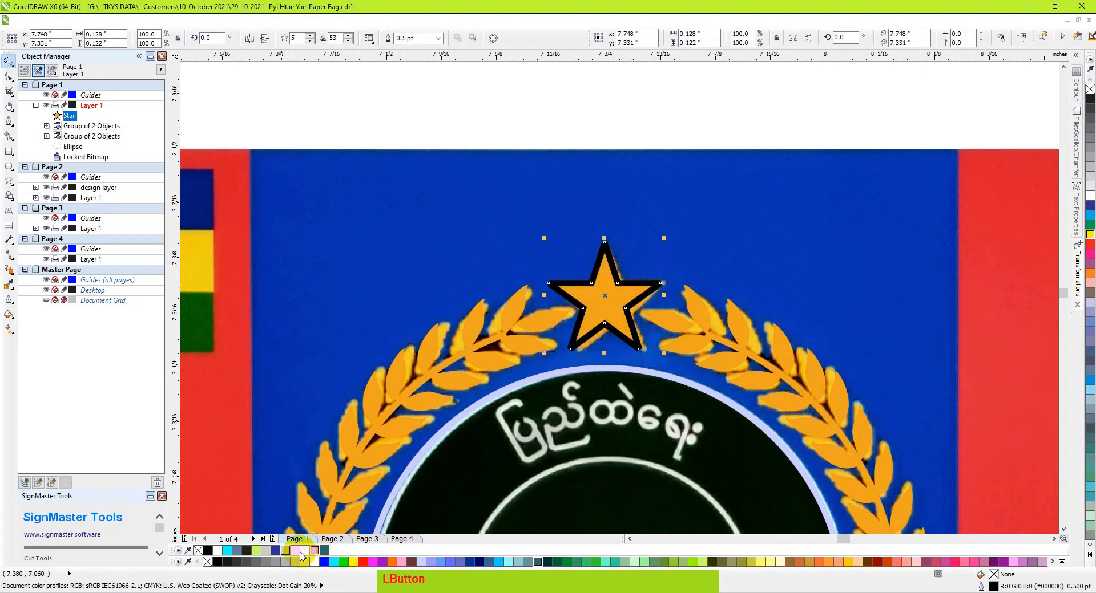
right_click(198, 551)
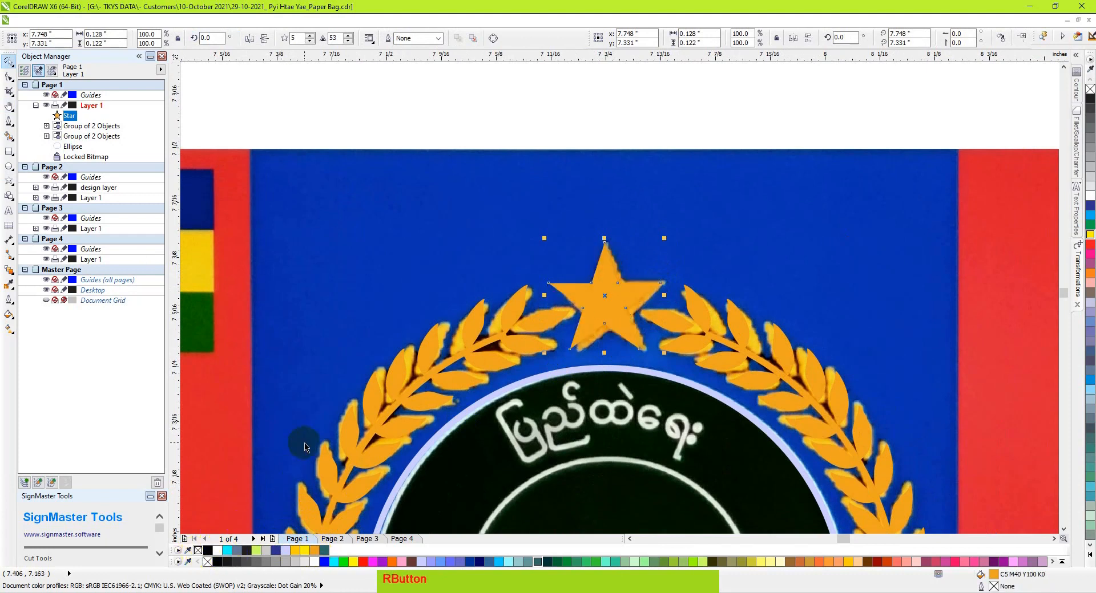
Step: Add the artistic text "jynfxJa&;" above the star
key("h")
right_click(581, 391)
left_click_drag(577, 410, 553, 318)
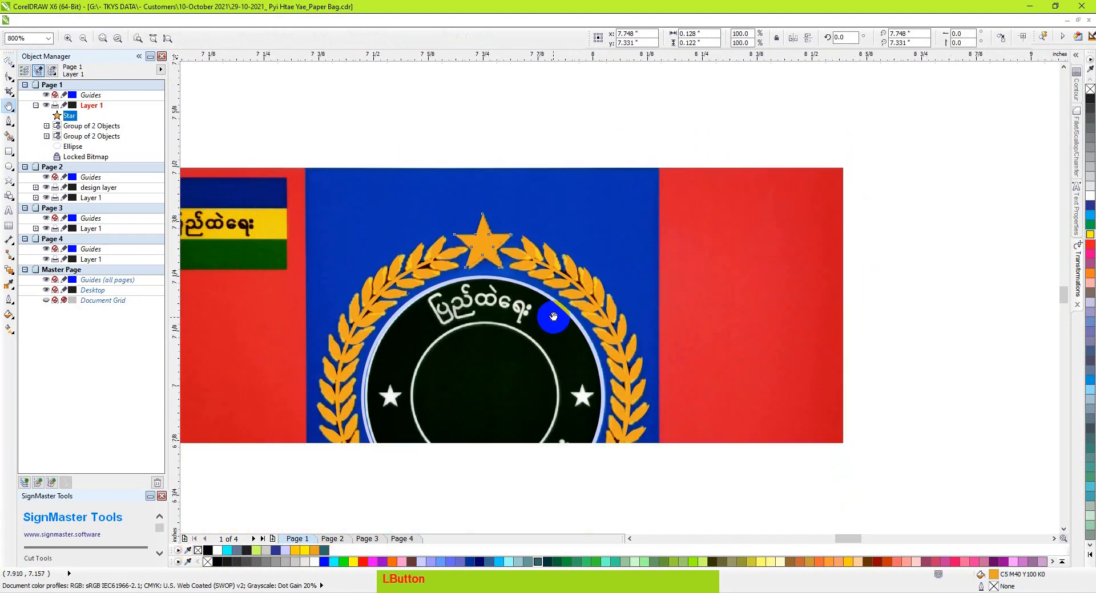
left_click_drag(459, 373, 467, 355)
key("F8")
left_click(479, 168)
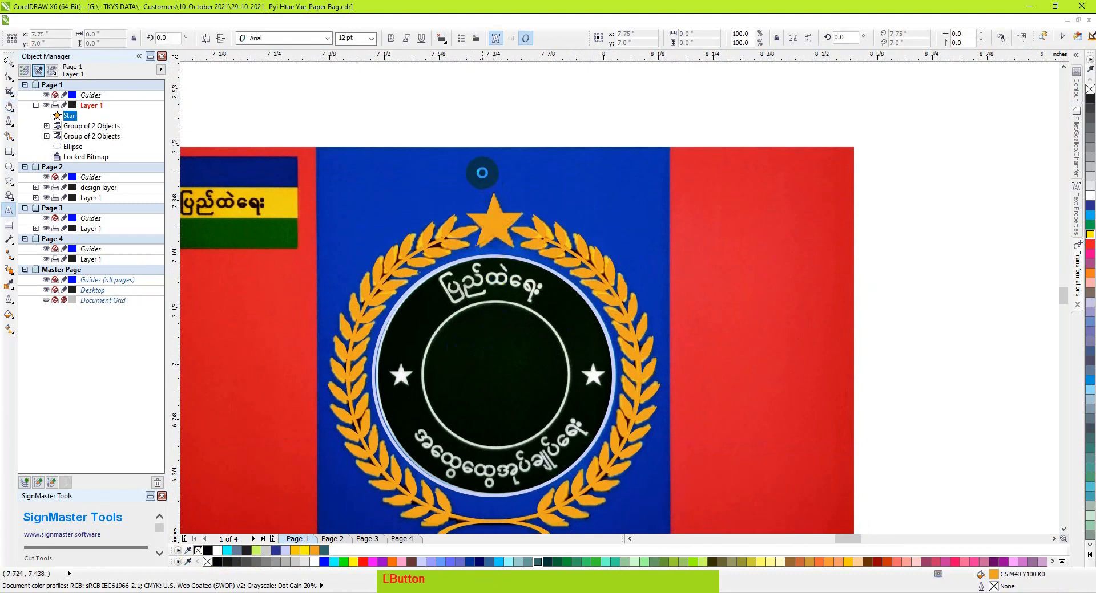
type("jynfx")
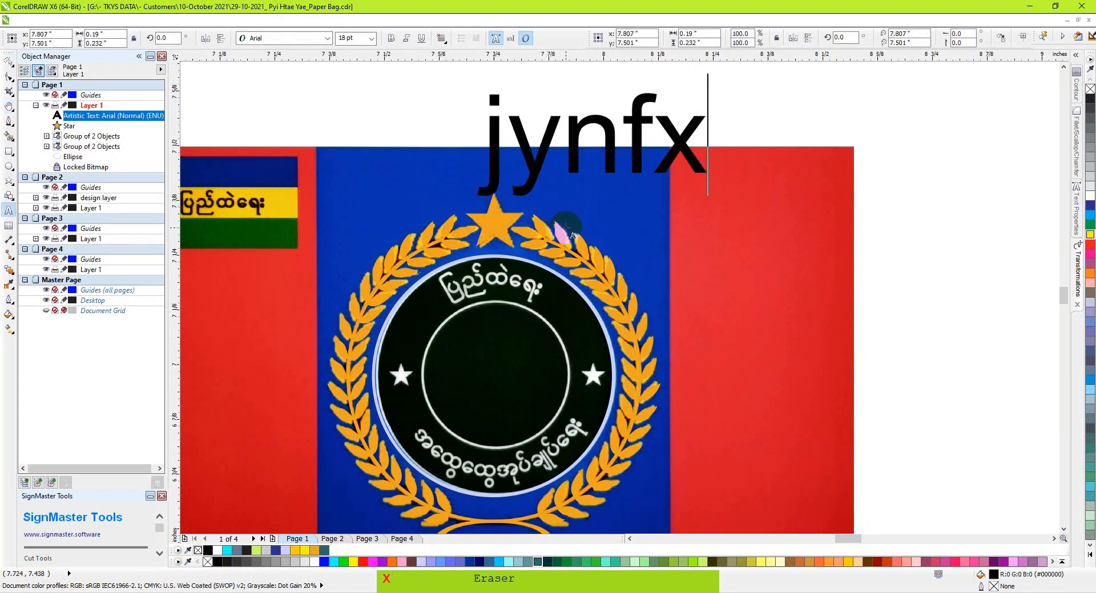
type("Ja&;")
Step: Set the text's font to W01ArtHouse
key("ctrl+space")
left_click(328, 38)
type("w01")
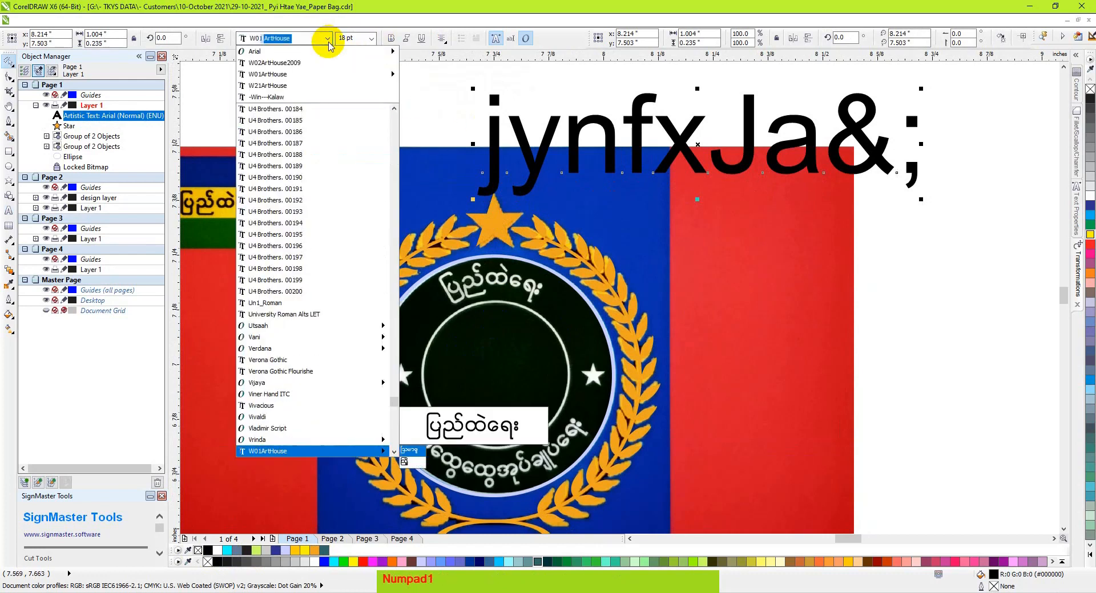
key("Return")
Step: Shrink the text to about 0.38 in wide above the wreath and fill it with light violet #9999FF
left_click_drag(592, 170, 468, 166)
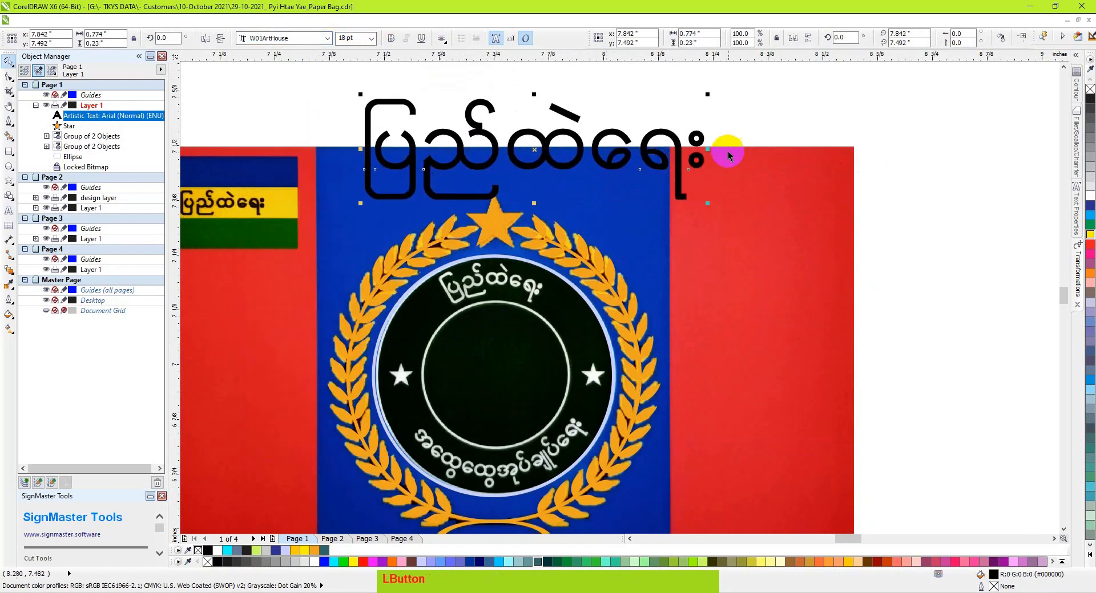
left_click_drag(710, 90, 621, 91)
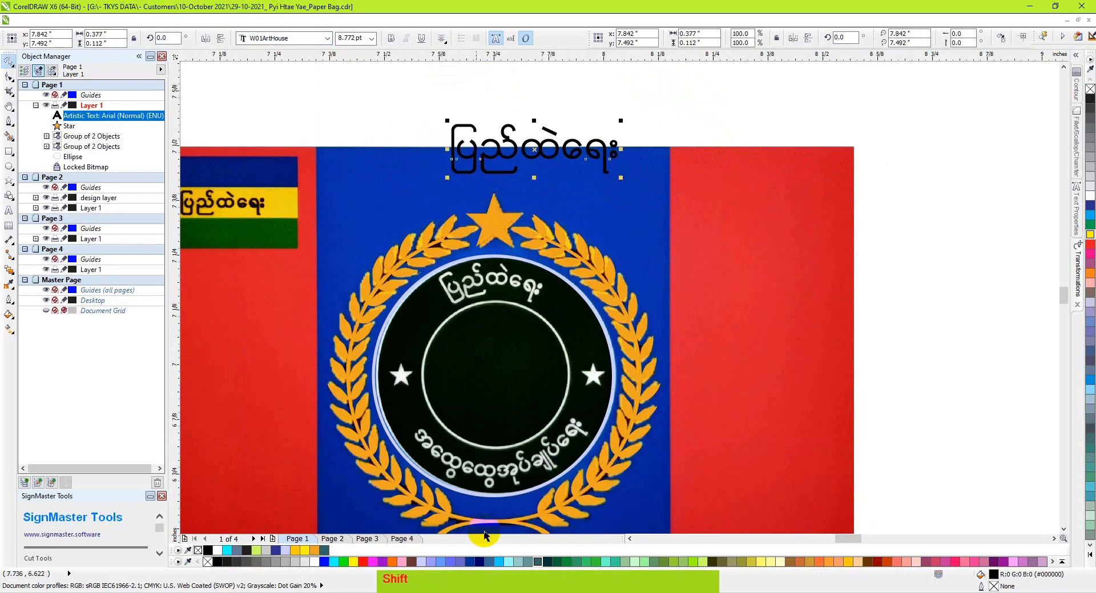
left_click(431, 562)
Step: Move the text onto the photo's upper ring lettering and scale it down to about 5.9 pt
key("z")
left_click_drag(373, 98, 682, 354)
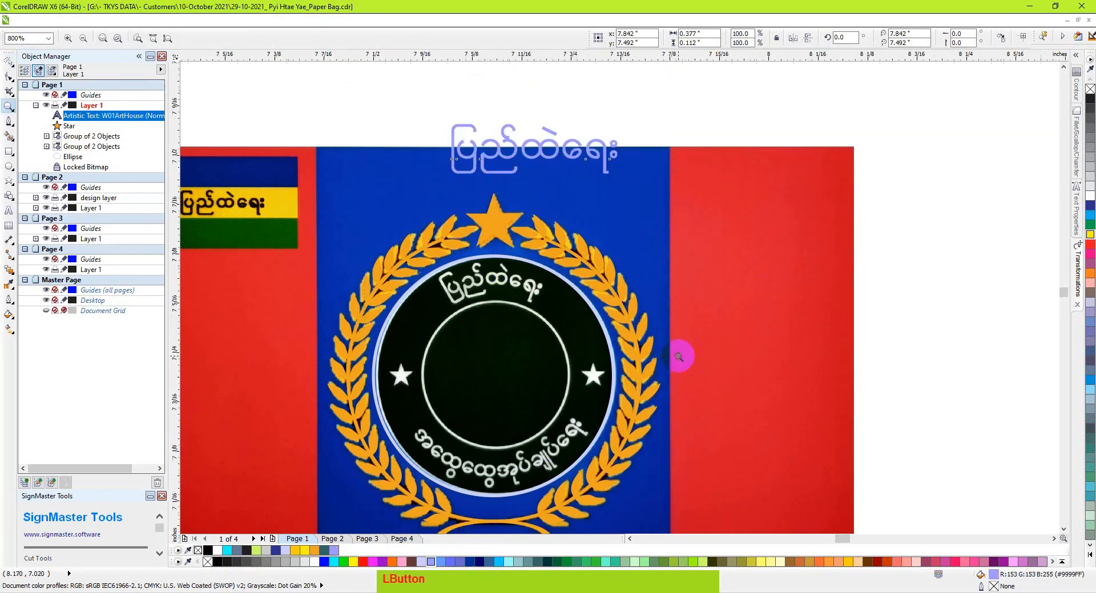
key("space")
left_click_drag(656, 172, 571, 304)
key("h")
key("space")
left_click_drag(706, 233, 656, 220)
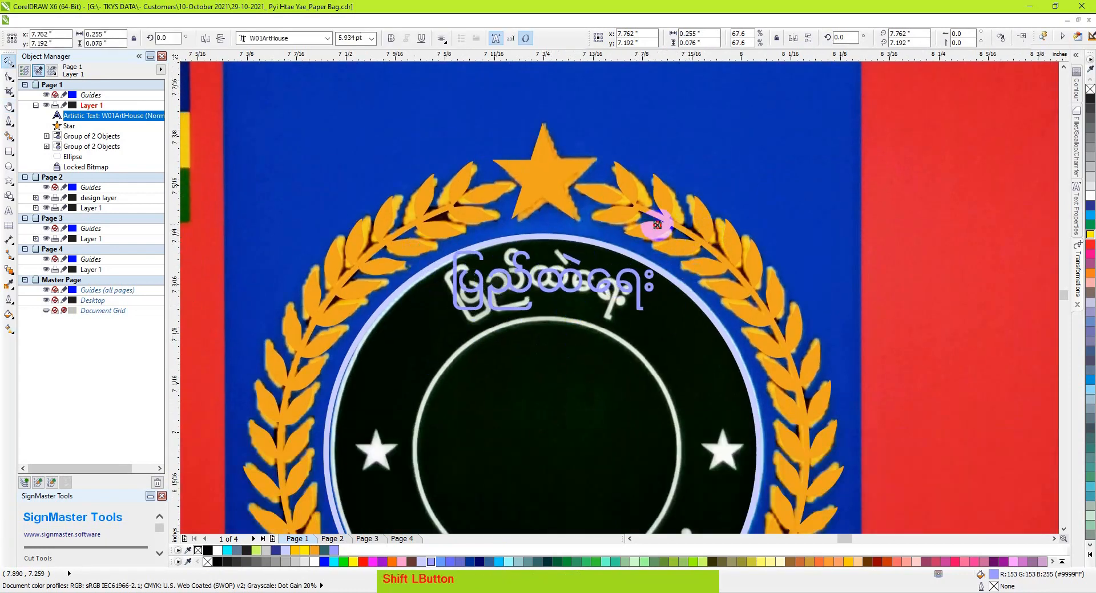
Step: Duplicate the upper text straight down into the middle of the emblem
key("z")
right_click(398, 201)
left_click_drag(314, 184, 665, 490)
key("space")
left_click_drag(629, 164, 633, 334)
right_click(634, 333)
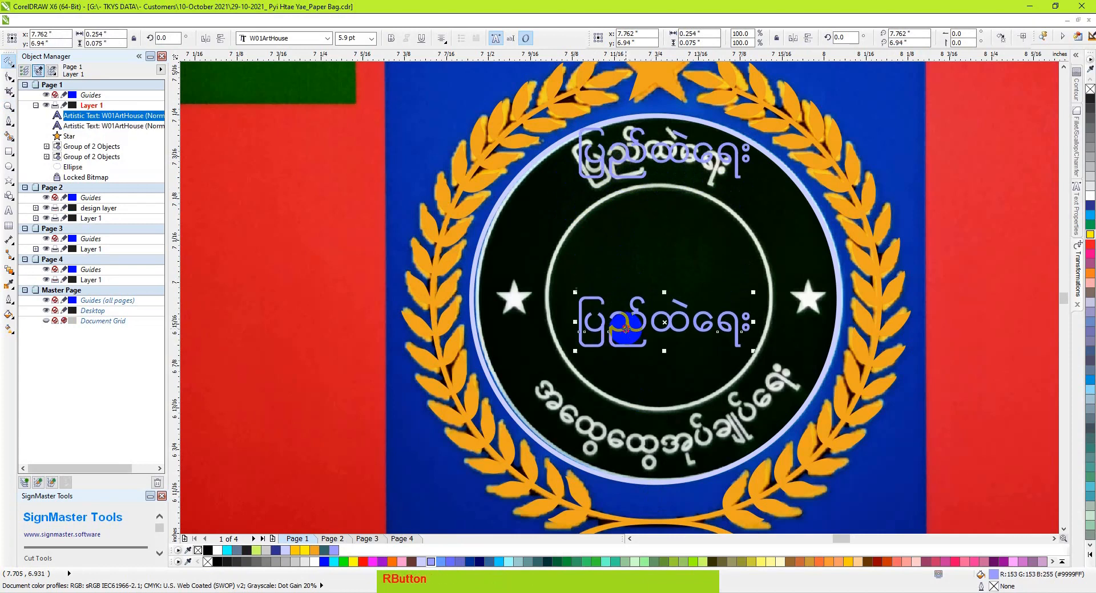
Step: Replace the duplicated text's wording with the pasted lower ring lettering အထွေထွေအုပ်ချုပ်ရေး
key("F8")
key("ctrl+a")
key("ctrl+v")
key("ctrl+space")
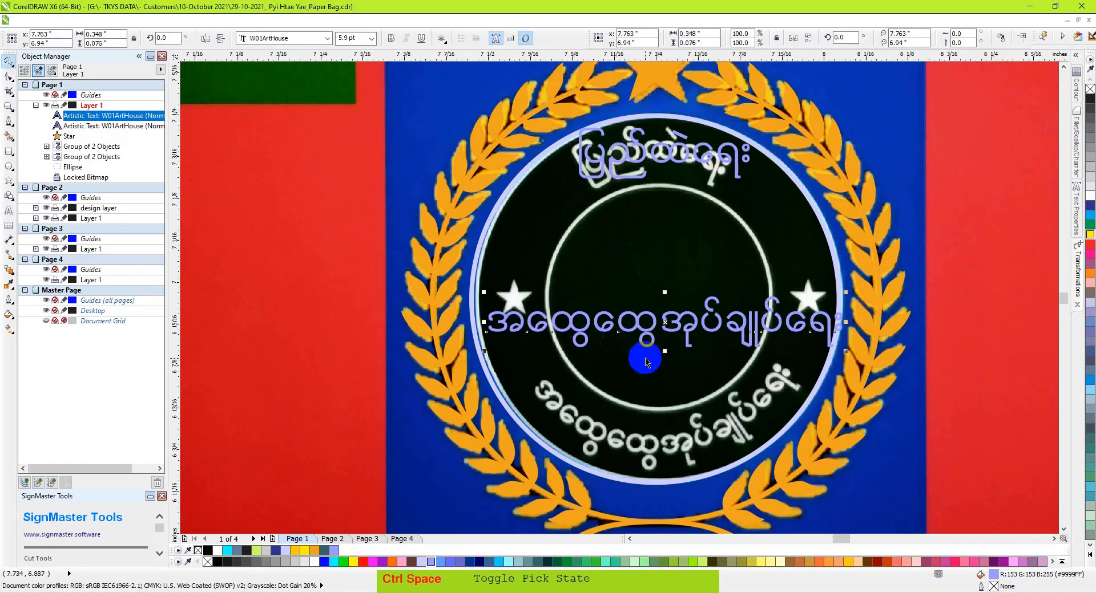
Step: Copy the outer circle at about 0.411 in diameter and fit the upper text, reduced to about 5.5 pt, along it
left_click(812, 184)
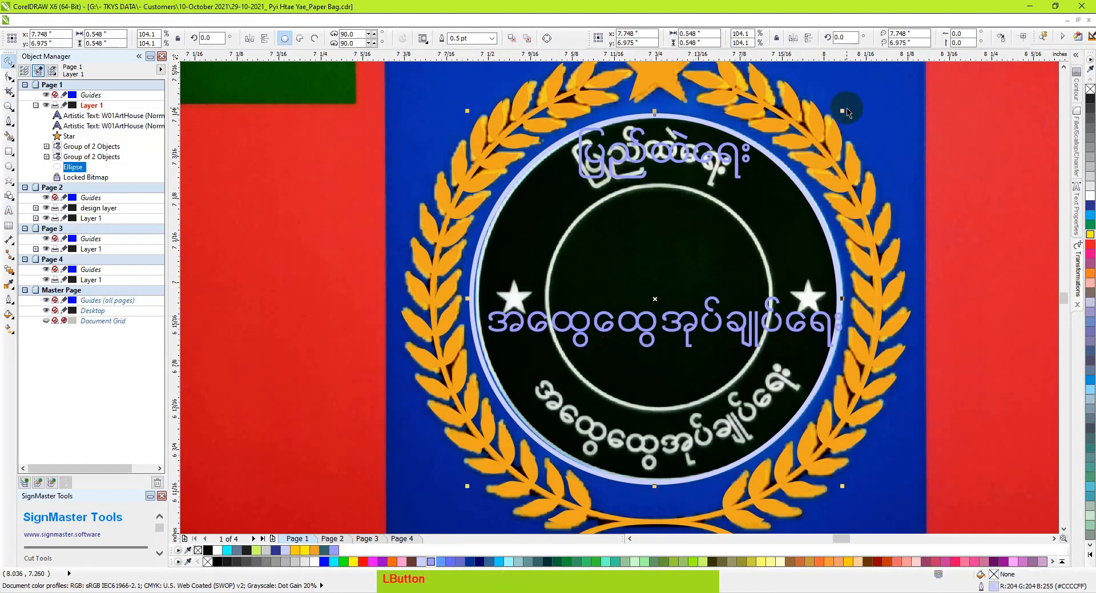
left_click_drag(841, 112, 798, 133)
left_click(668, 147)
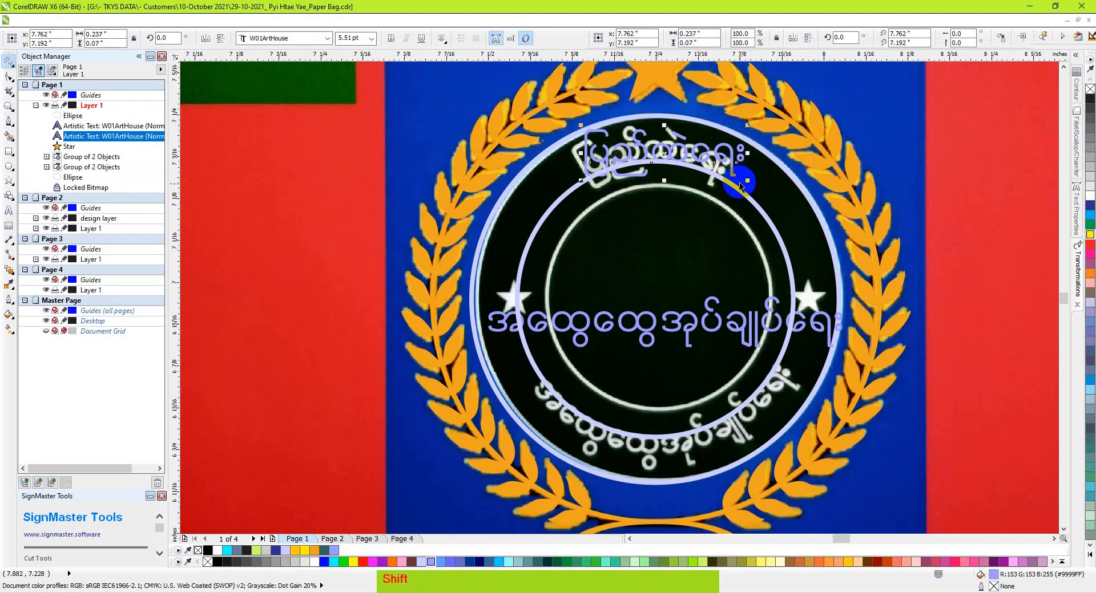
left_click(745, 169, "shift")
key("x")
left_click(740, 193)
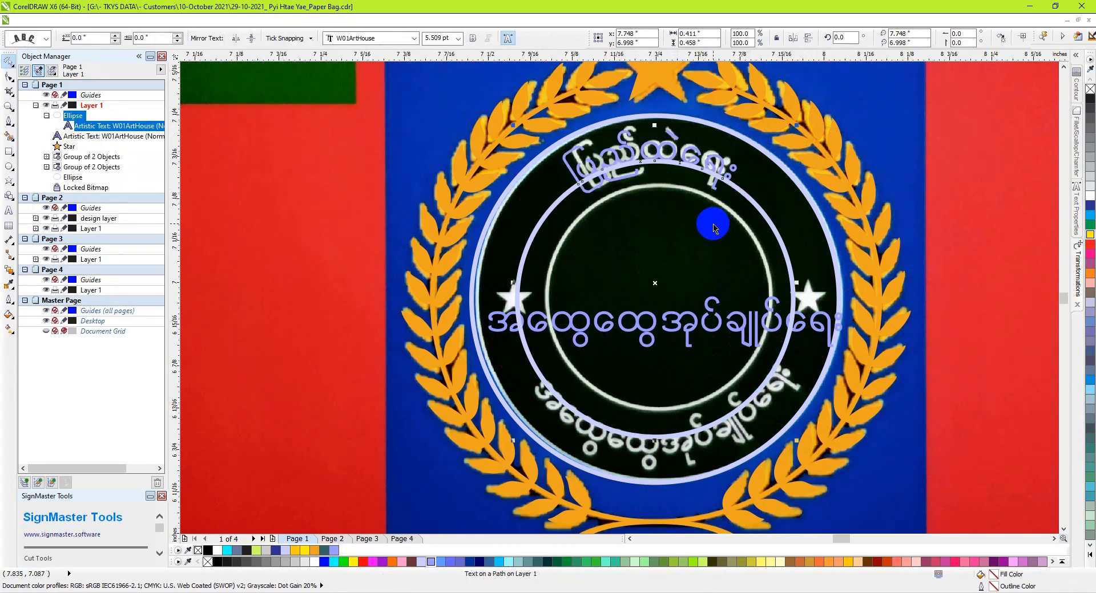
left_click(706, 274)
Step: Tighten the letter spacing of the upper curved text with the Shape tool to about 0.256 in overall width
key("z")
left_click_drag(516, 112, 807, 275)
key("space")
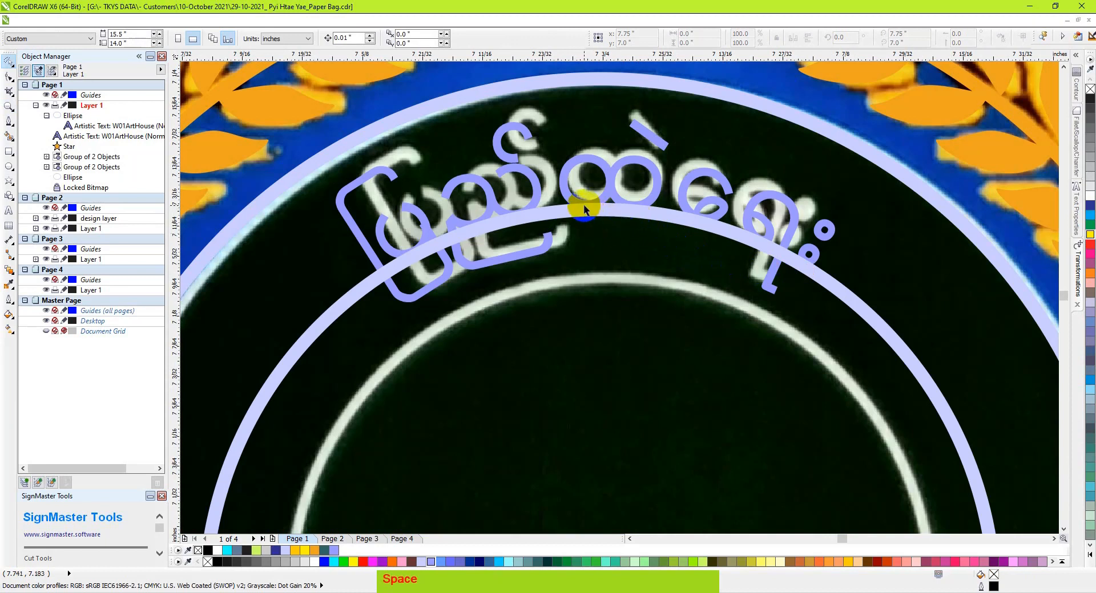
left_click(583, 200, "ctrl")
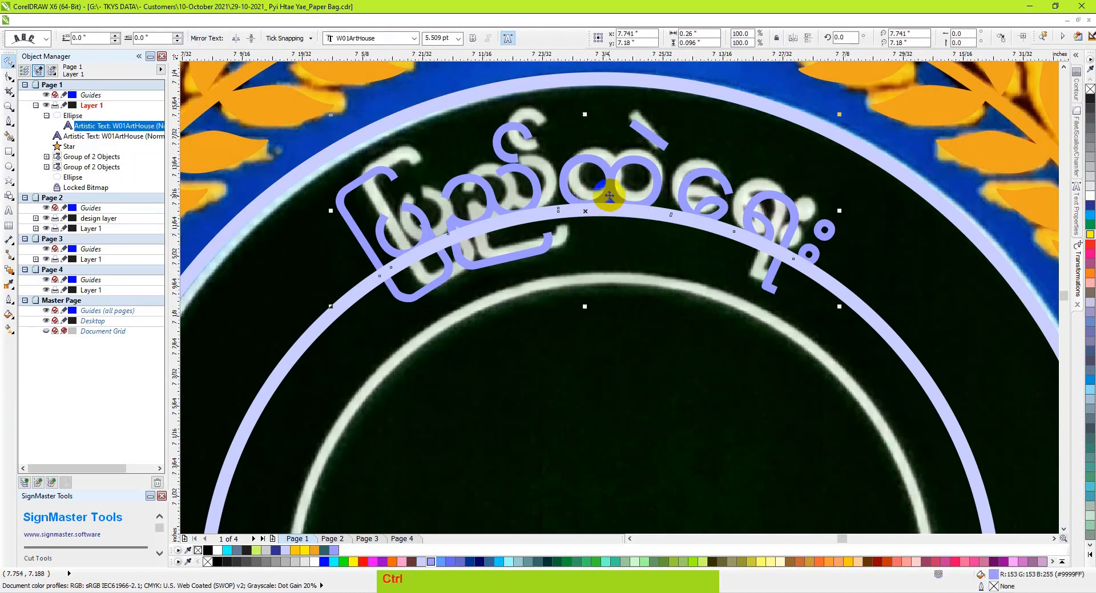
key("F10")
left_click_drag(838, 307, 825, 306)
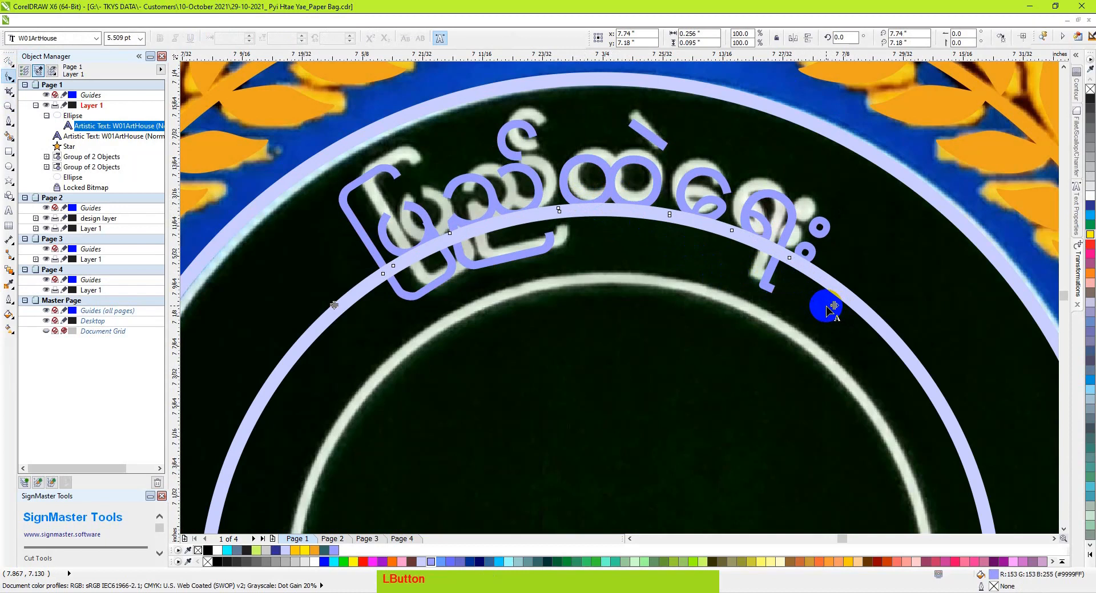
Step: Duplicate the circle with its curved text in place and slide the duplicated text around to the bottom of the circle
key("h")
right_click(729, 264)
right_click(723, 301)
left_click_drag(721, 310, 687, 248)
key("z")
left_click_drag(508, 200, 822, 452)
key("h")
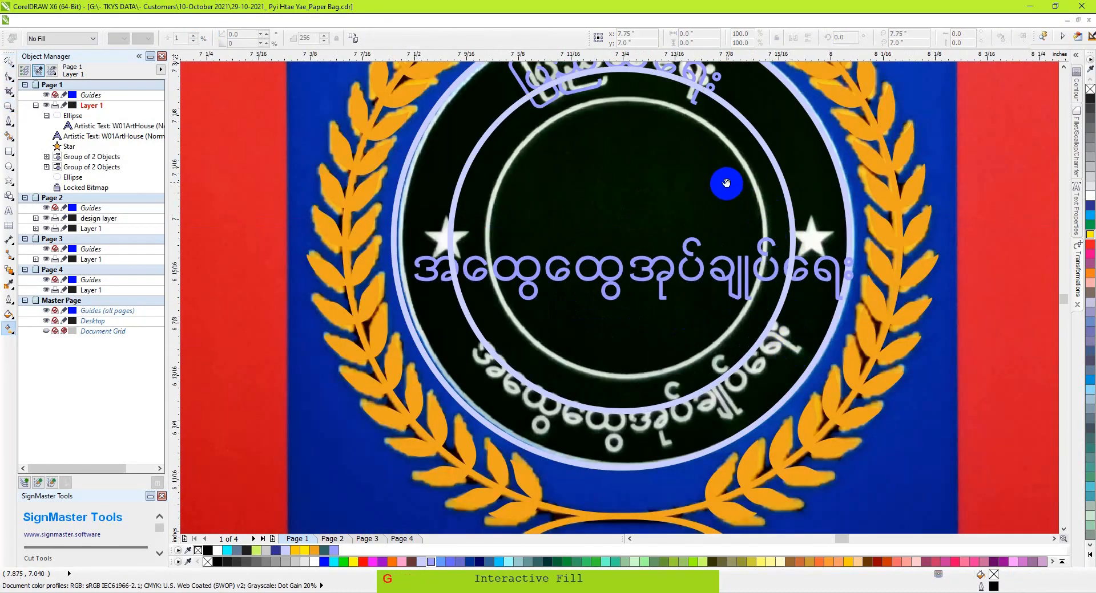
left_click_drag(724, 181, 743, 192)
key("space")
left_click(745, 165)
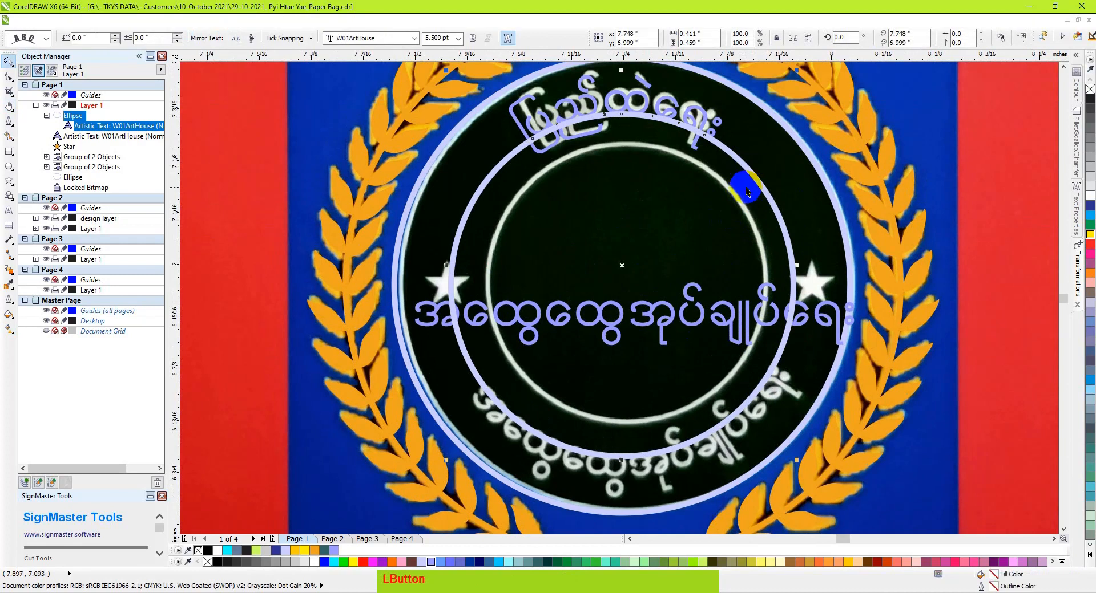
key("KP_Add")
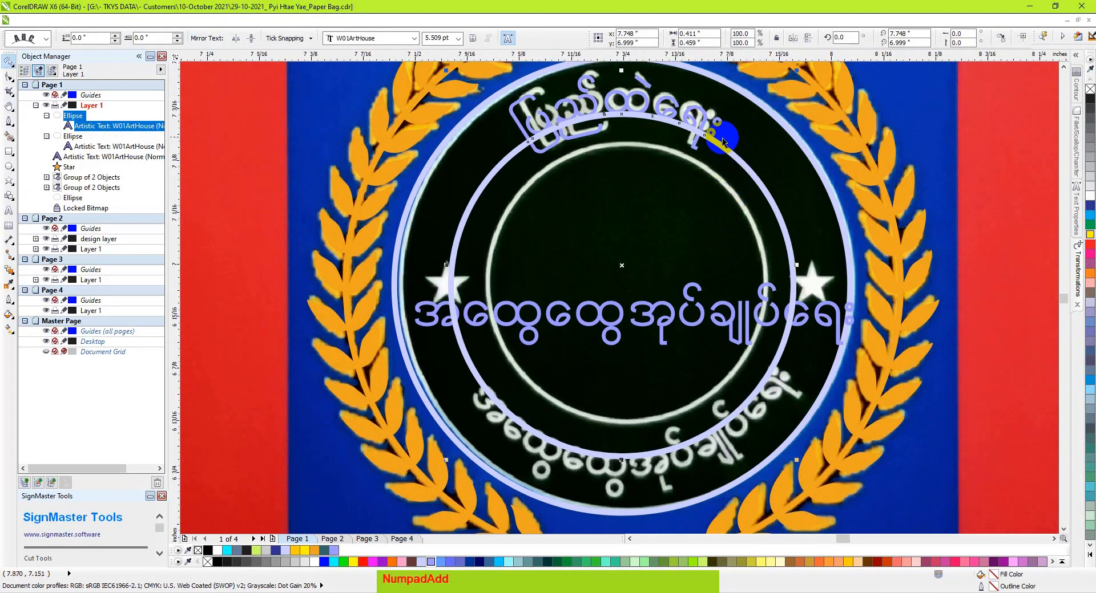
double_click(650, 132)
key("space")
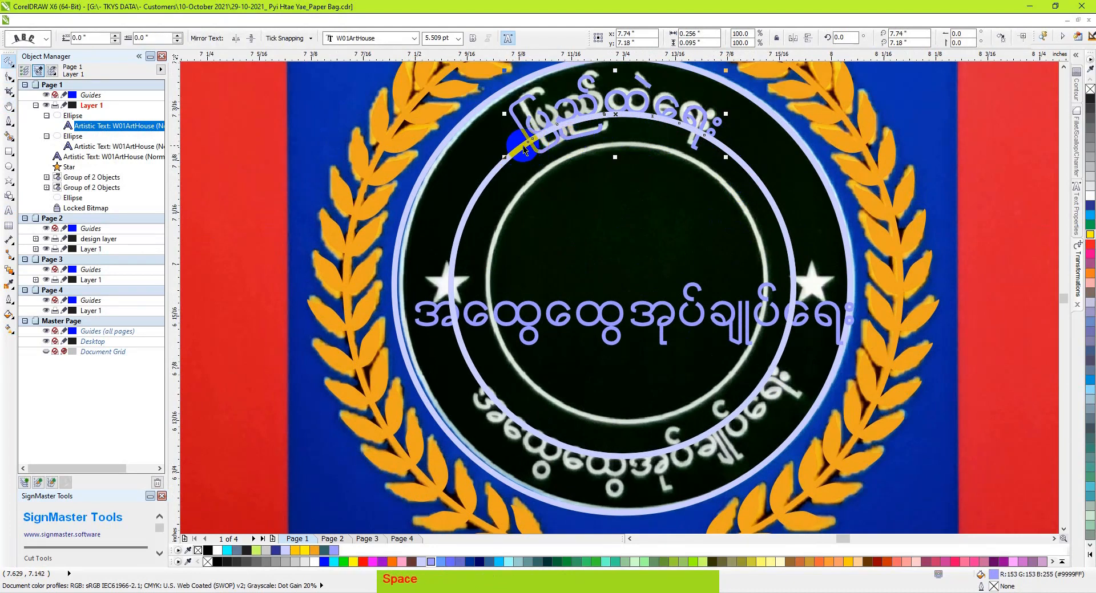
left_click_drag(650, 125, 633, 457)
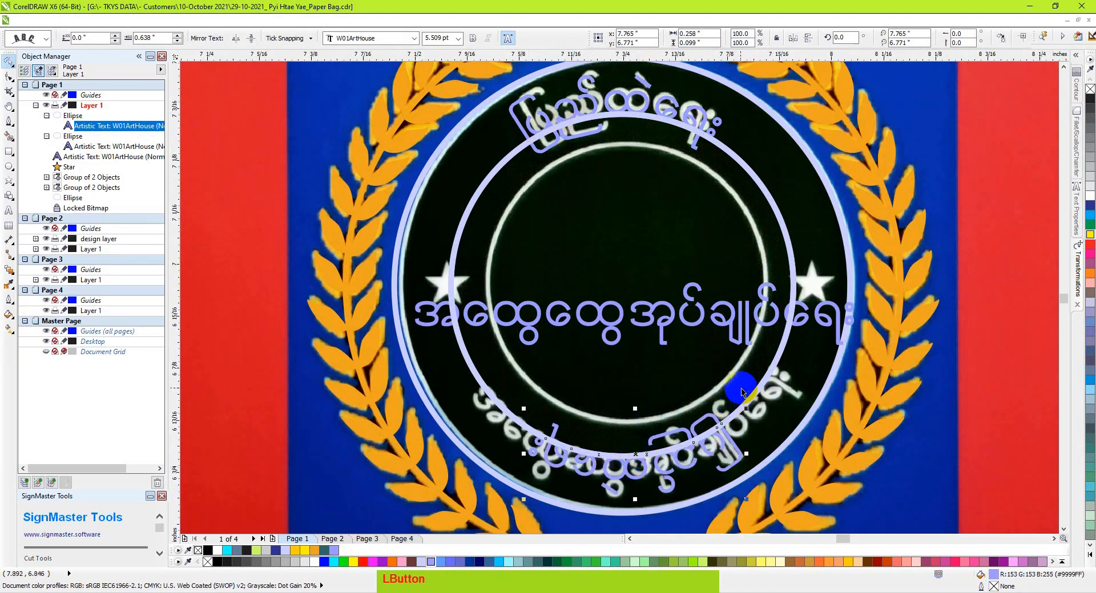
Step: Enlarge the duplicated text circle to about 0.465 in and mirror its text both horizontally and vertically
left_click(757, 398)
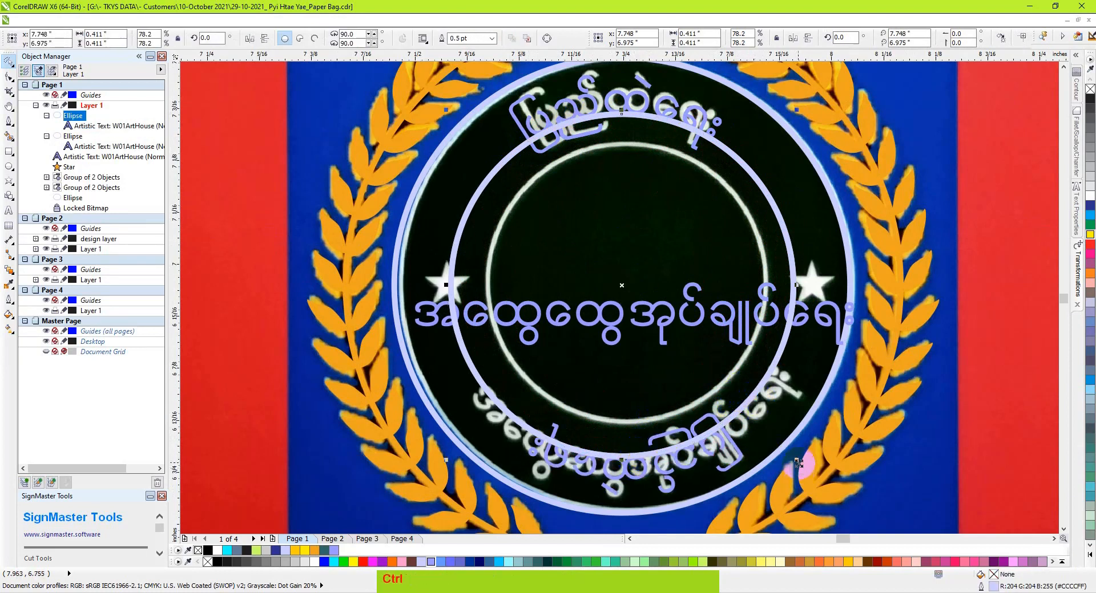
left_click_drag(802, 466, 819, 481)
left_click(738, 475, "ctrl")
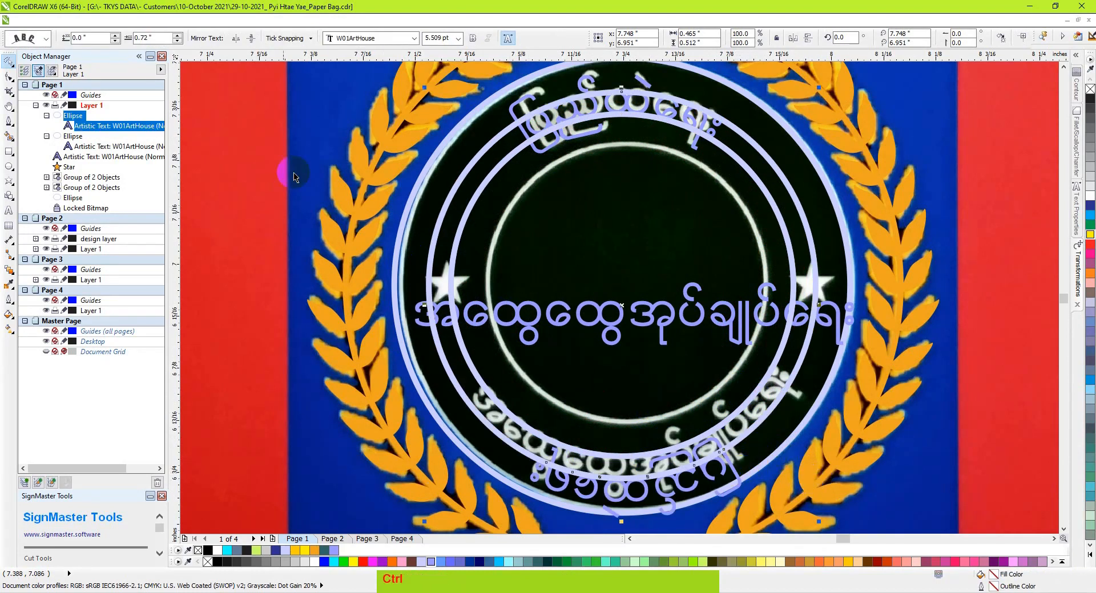
left_click(237, 39)
left_click(249, 37)
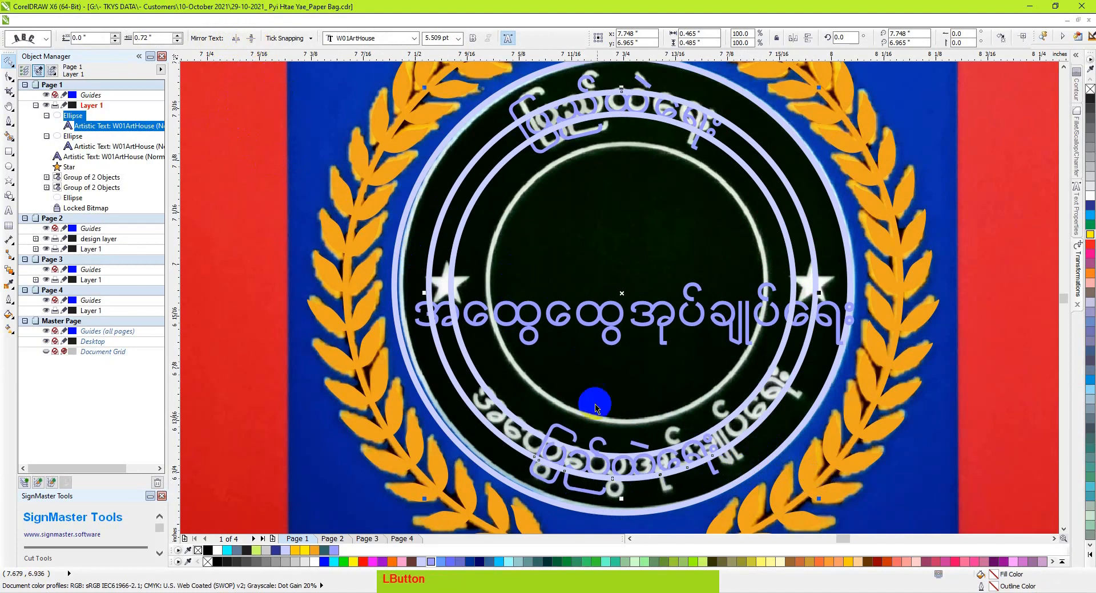
Step: Replace the bottom curved text with the wording အထွေထွေအုပ်ချုပ်ရေး cut from the straight text in the middle
double_click(609, 466)
key("ctrl+a")
left_click(608, 310)
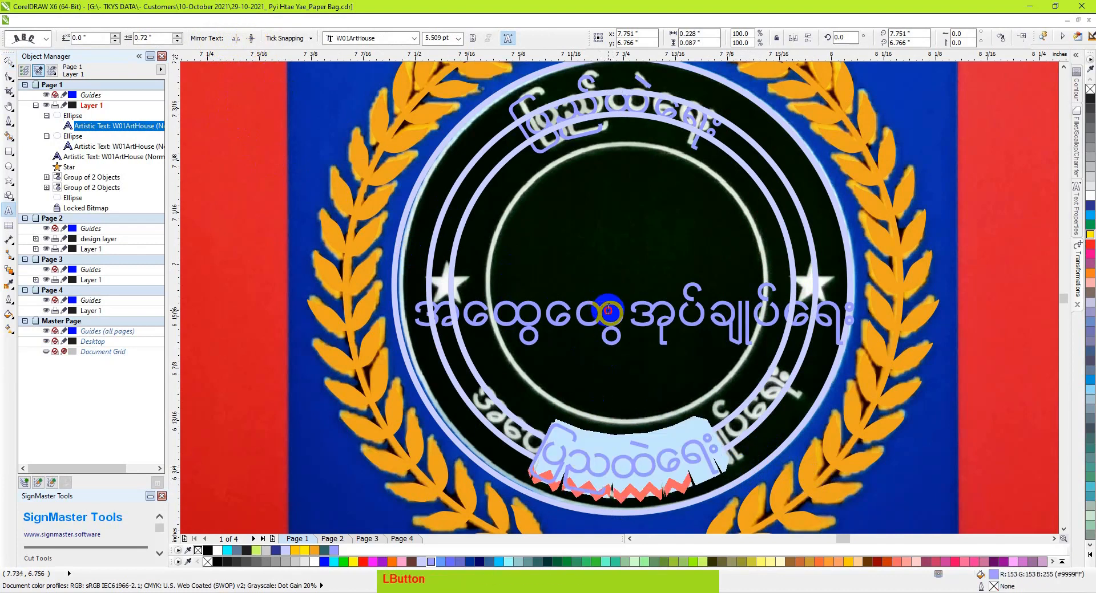
key("ctrl+a")
left_click(830, 316)
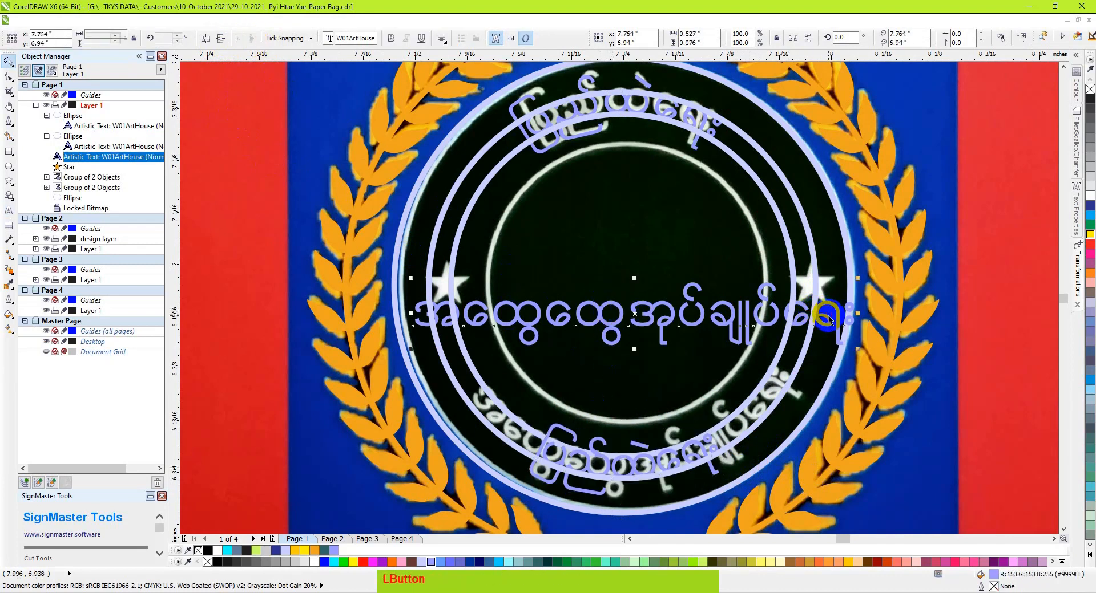
key("ctrl+a")
key("ctrl+x")
key("ctrl+space")
left_click(713, 469)
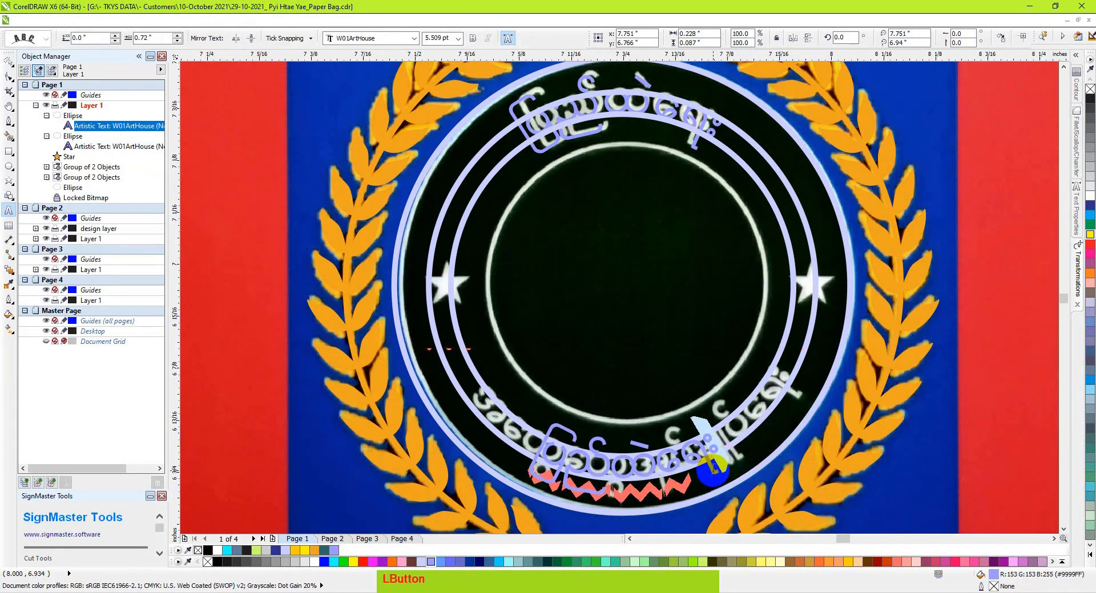
Step: Set the outlines of both text guide circles to black
left_click(814, 292)
left_click(793, 306, "shift")
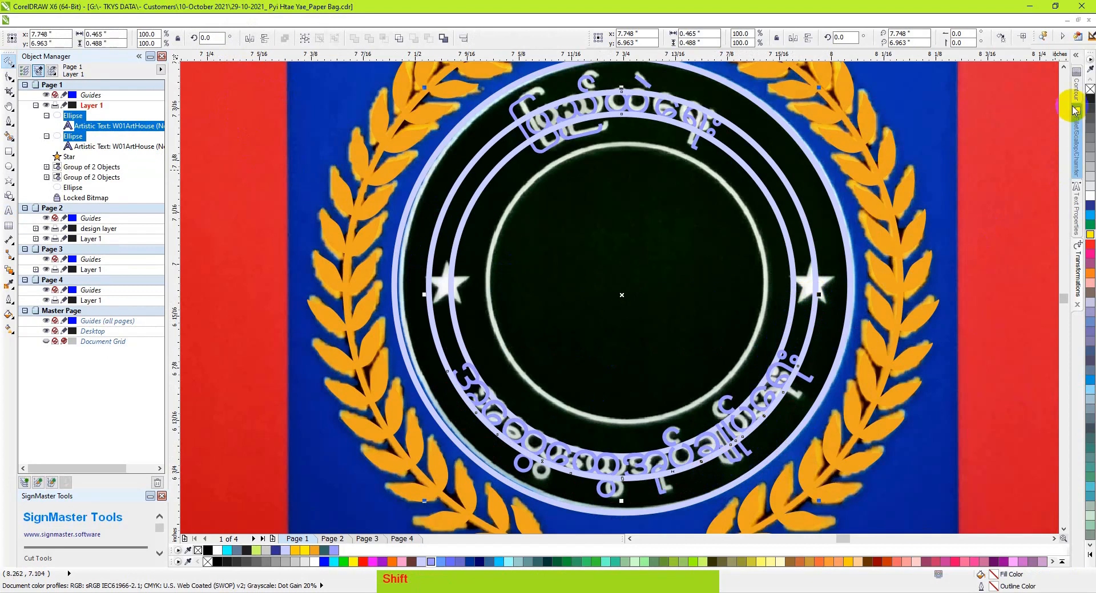
right_click(898, 302)
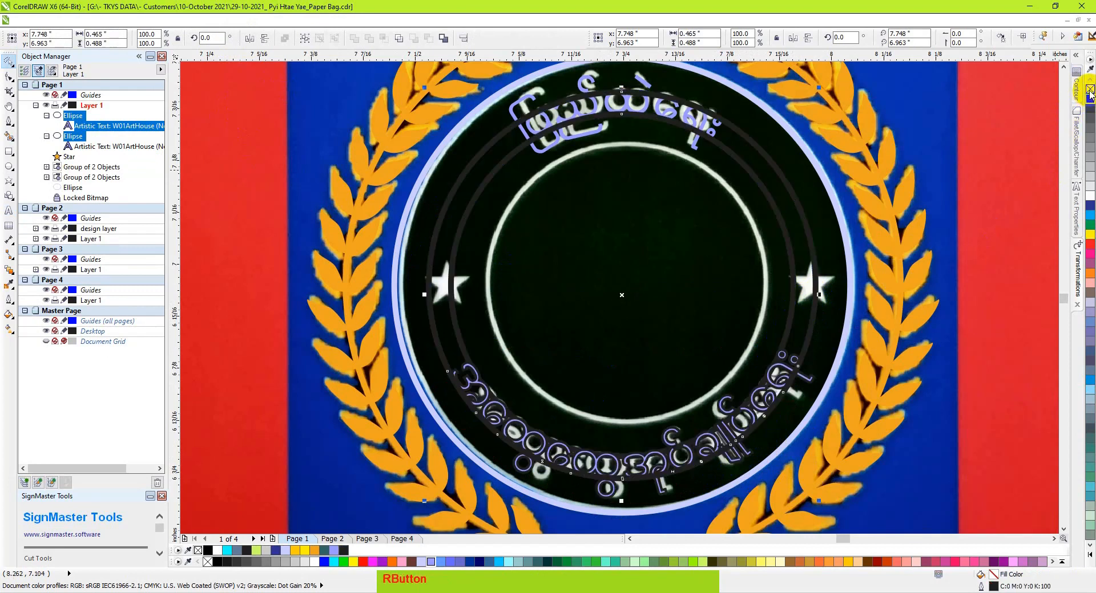
left_click(970, 333)
Step: Place copies of the top star, shrunk to about 0.056 in wide, over the ring's two side stars
scroll(692, 268, "up", 2)
left_click(603, 107)
left_click_drag(603, 107, 432, 375)
scroll(450, 354, "up", 1)
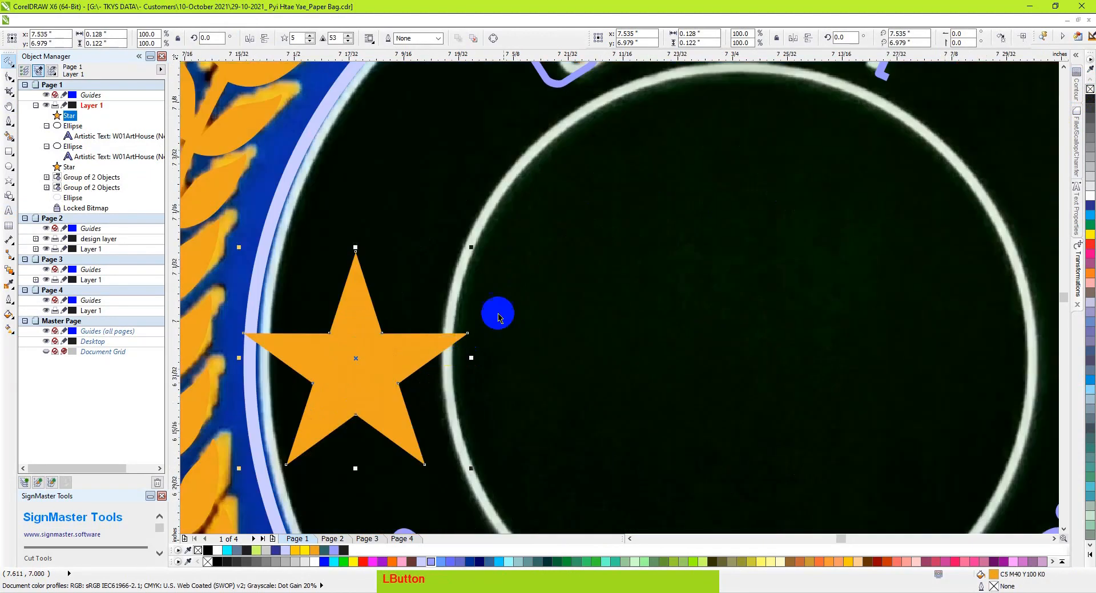
left_click_drag(472, 249, 409, 269)
left_click_drag(364, 356, 723, 351)
scroll(397, 358, "down", 1)
Step: Copy the outer circle concentrically, scaled down to about 0.343 in diameter, over the photo's inner ring
left_click(742, 274)
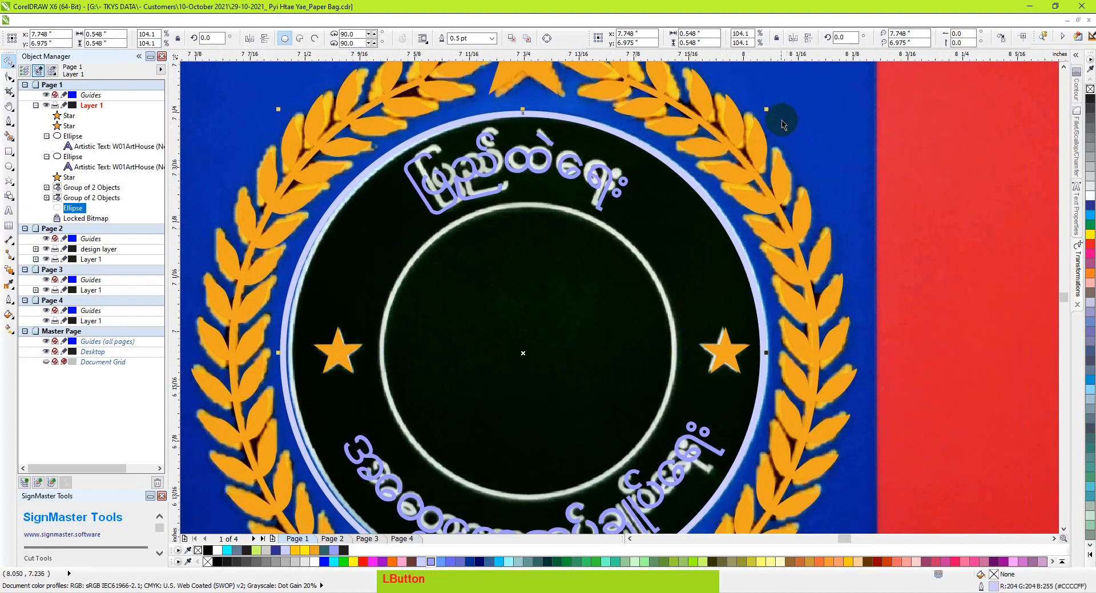
left_click_drag(767, 110, 683, 141)
left_click_drag(681, 194, 676, 197)
Step: Set the inner circle's outline width to 0.3 pt and convert the outline to an object
left_click(480, 38)
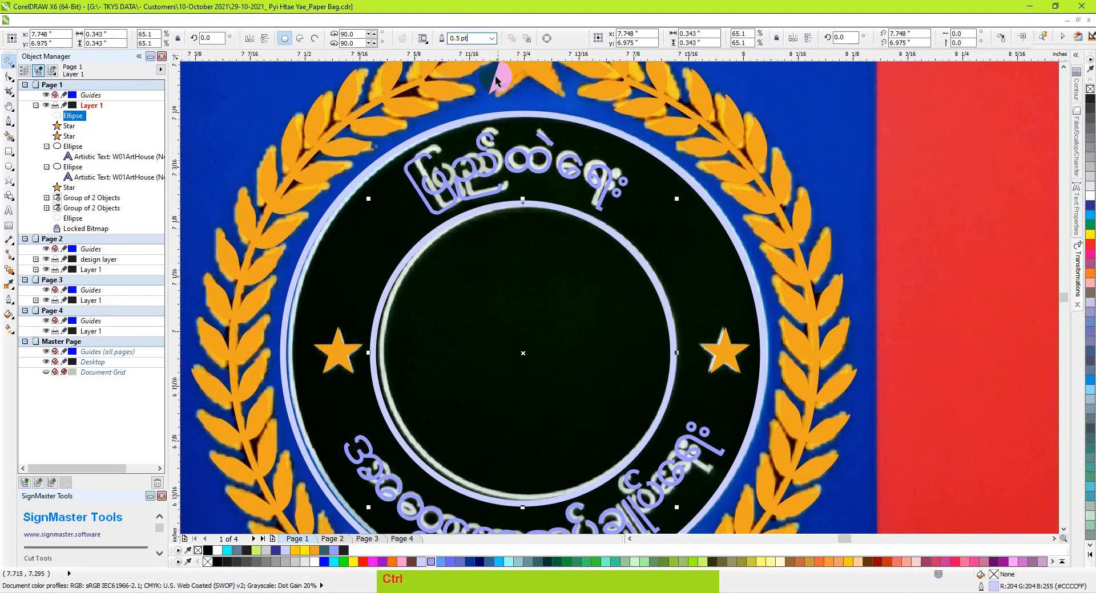
type(".3")
key("Return")
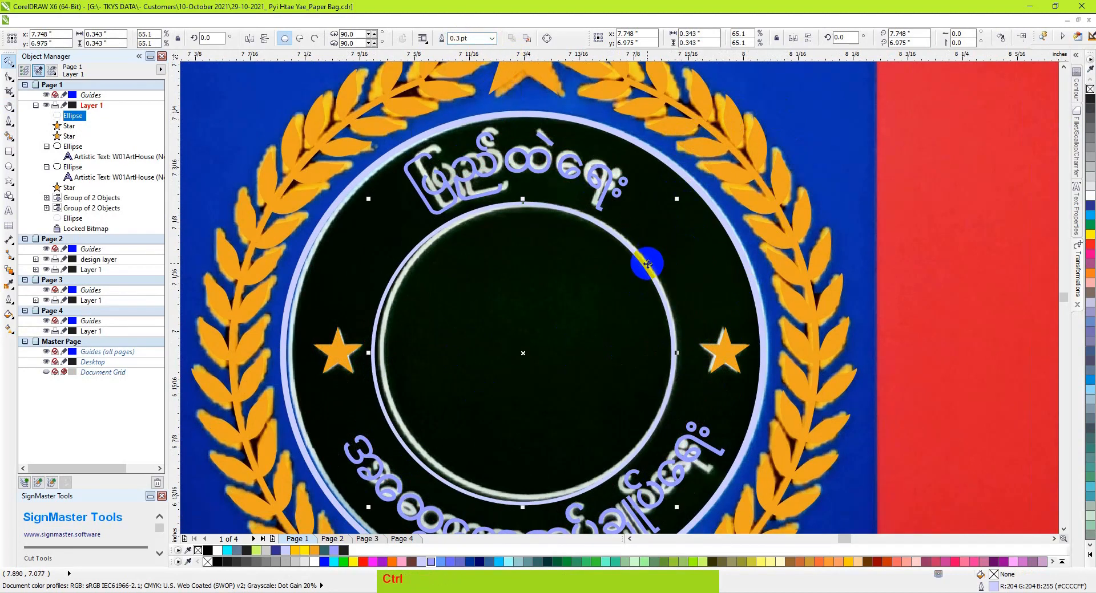
key("ctrl+shift+q")
Step: Fill the outer circle with black
left_click(727, 230)
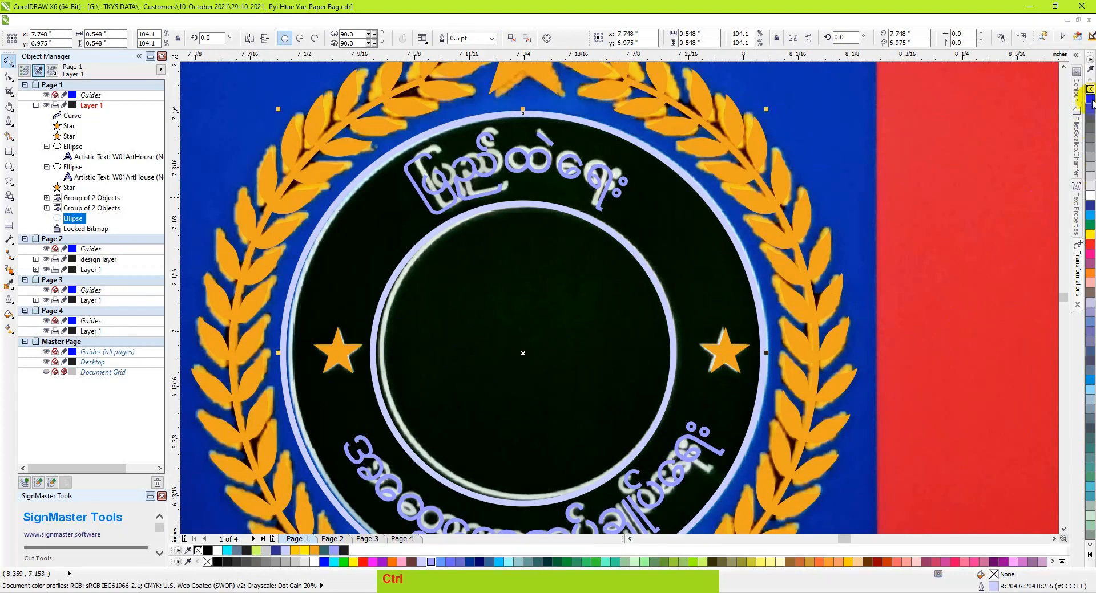
left_click(1090, 101)
key("g")
key("h")
right_click(659, 286)
key("space")
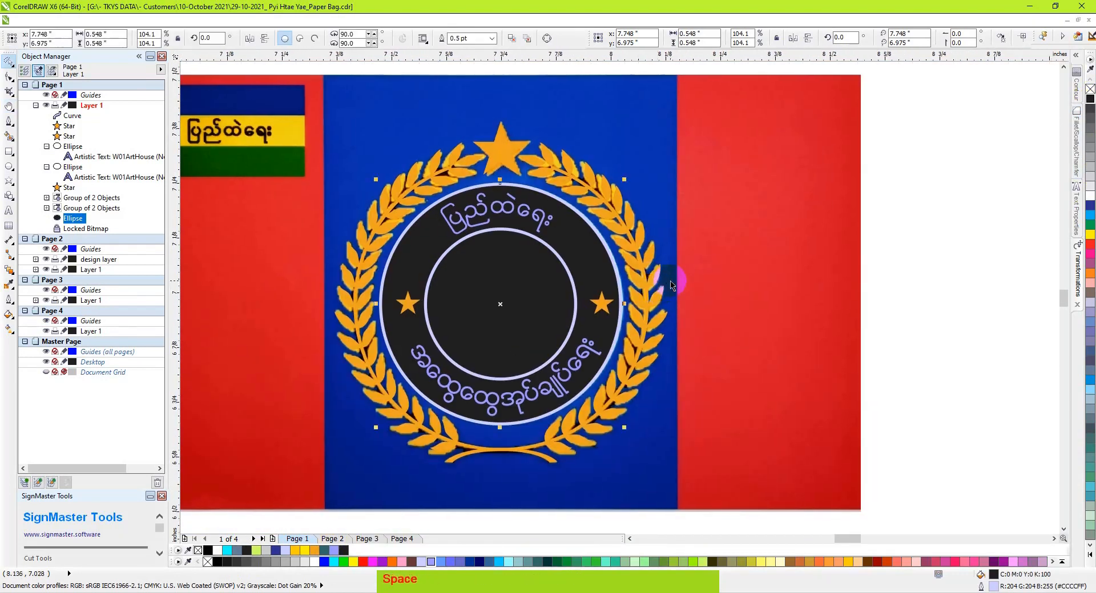
key("ctrl+Page_Down")
key("ctrl+Page_Up")
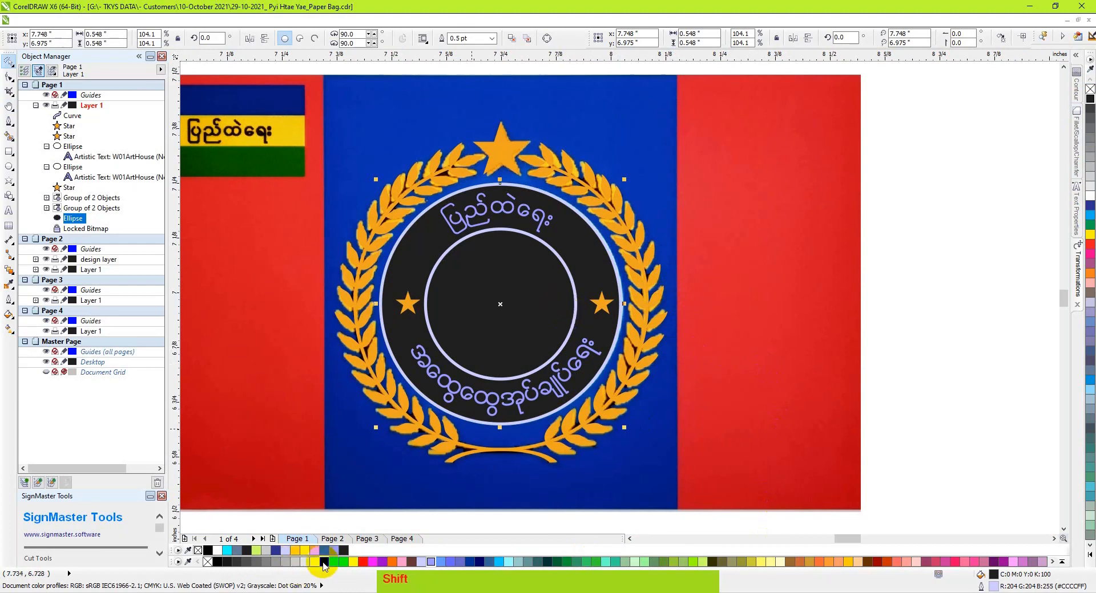
Step: Make the outer circle's outline and the inner ring white
right_click(1090, 196)
left_click(928, 292)
mouse_move(574, 309)
left_mouse_down()
mouse_move(542, 322)
mouse_move(575, 304)
left_mouse_up()
left_click(1091, 197)
left_click(939, 302)
key("g")
key("space")
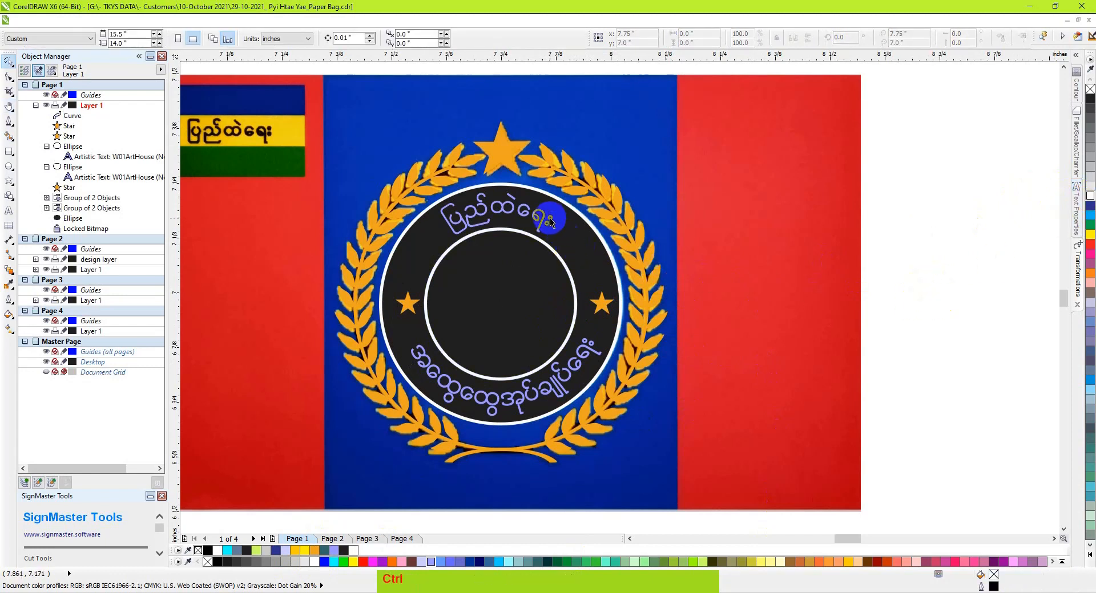
Step: Fill both the upper and lower curved texts with white
left_click(550, 220, "ctrl")
left_click(1091, 197)
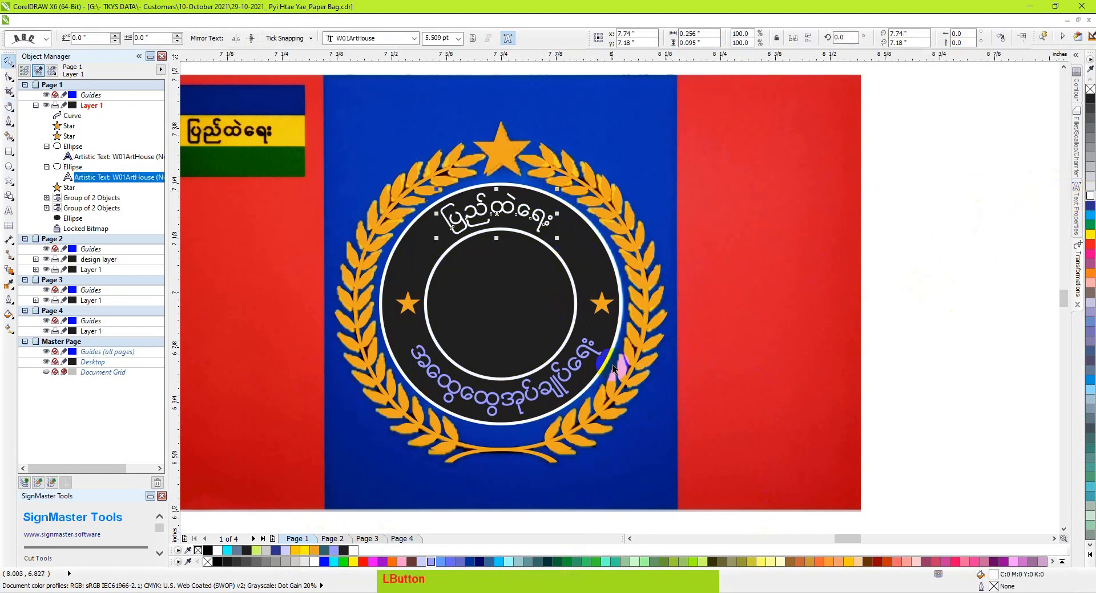
left_click(598, 350, "ctrl")
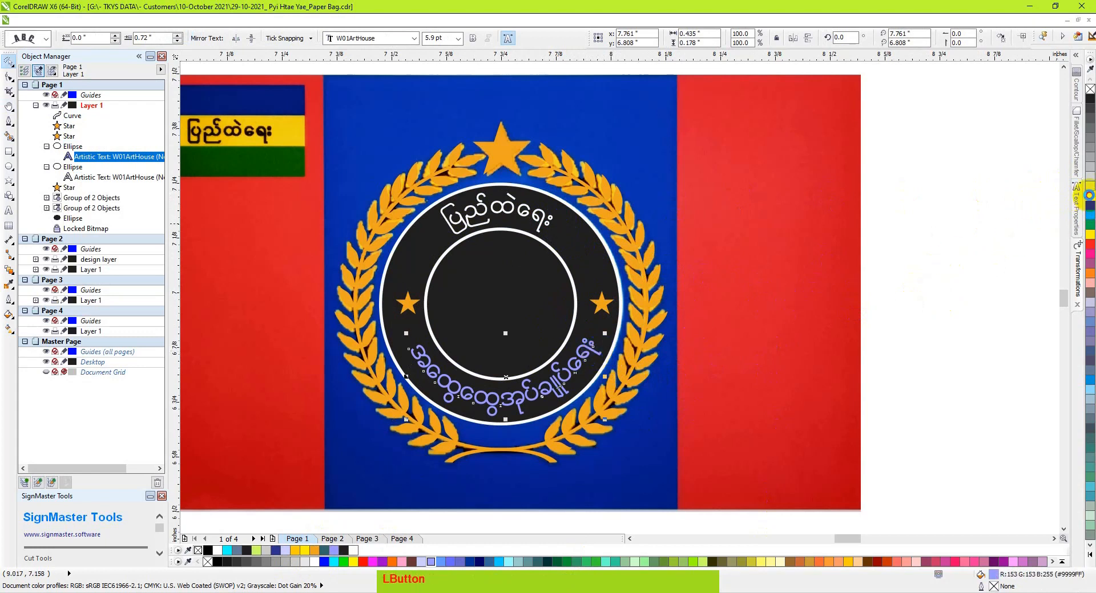
left_click(1089, 196)
Step: Reposition the small side star so it sits midway within the black ring band
left_click(602, 303)
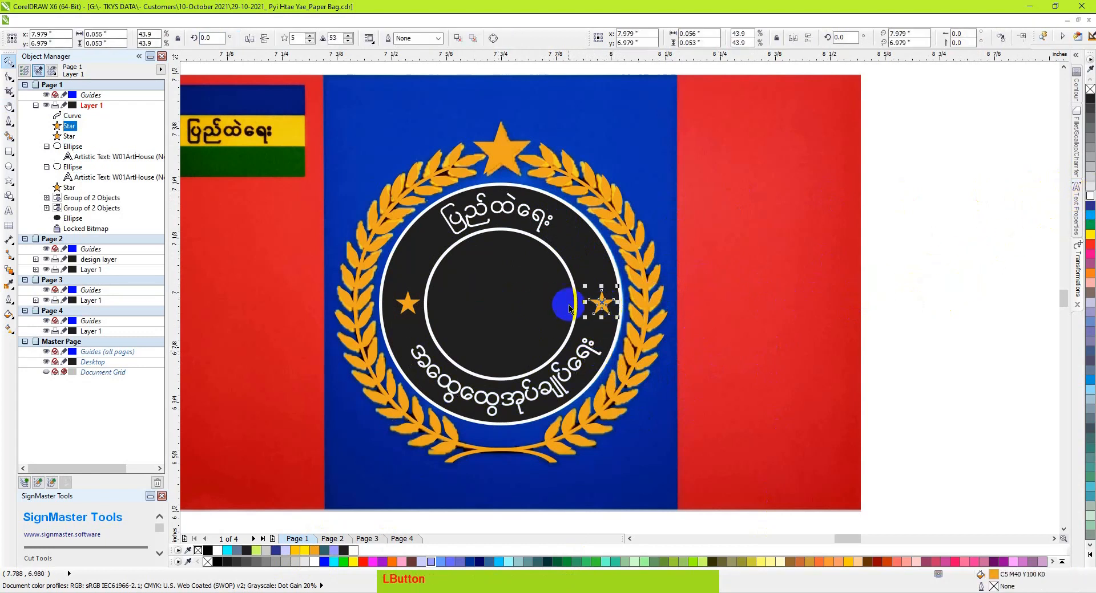
scroll(571, 308, "up", 4)
left_click_drag(501, 281, 450, 279)
scroll(479, 299, "down", 2)
key("space")
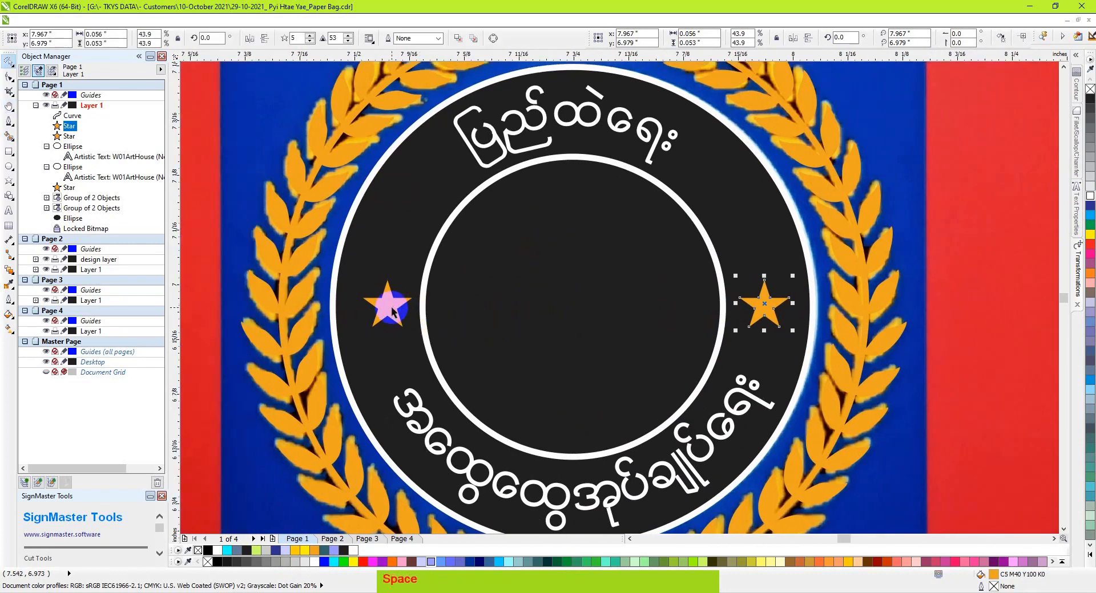
Step: Group the two small side stars and align the group's centre with the inner ring horizontally and vertically
left_click(764, 306, "shift")
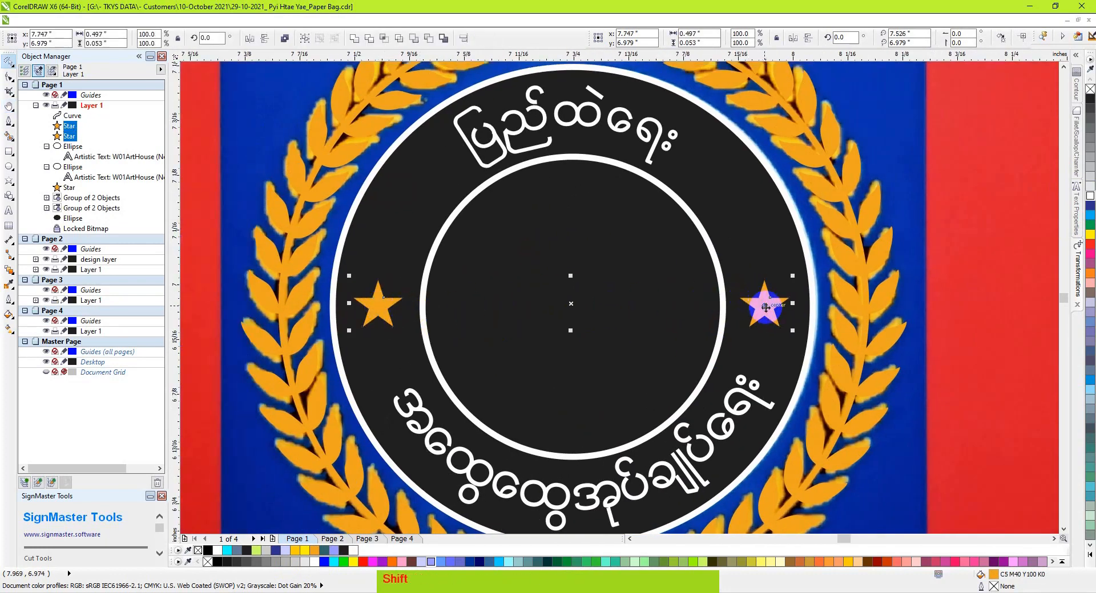
key("ctrl+g")
left_click(722, 324, "shift")
key("c")
key("e")
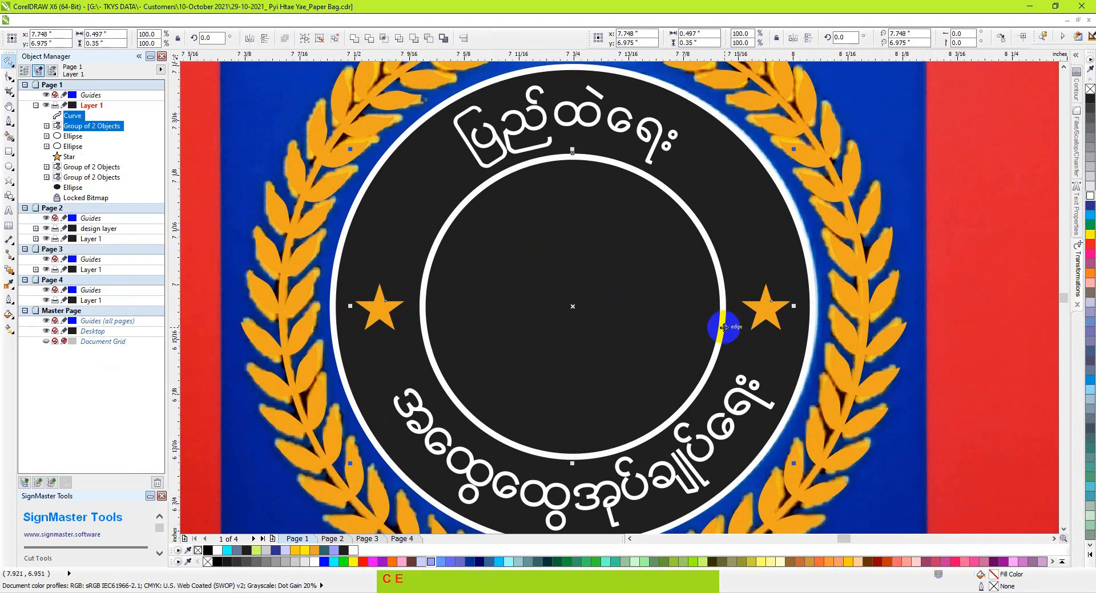
Step: Copy the upper curved text and paste it as a separate straight text just below the small striped flag
key("h")
right_click(765, 303)
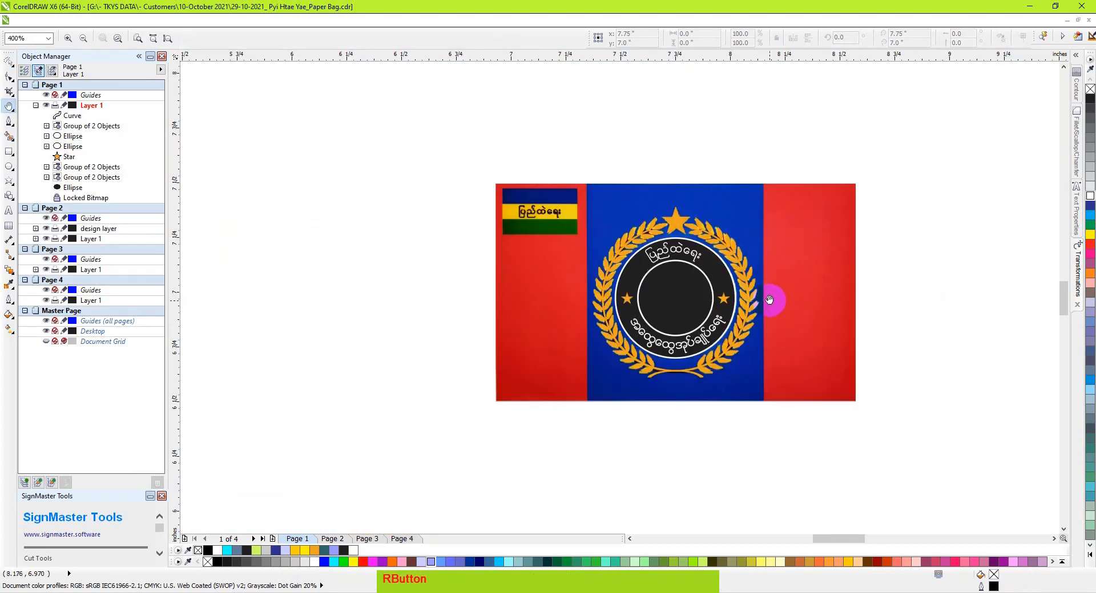
left_click_drag(769, 301, 711, 324)
key("z")
left_click_drag(405, 189, 561, 290)
key("F8")
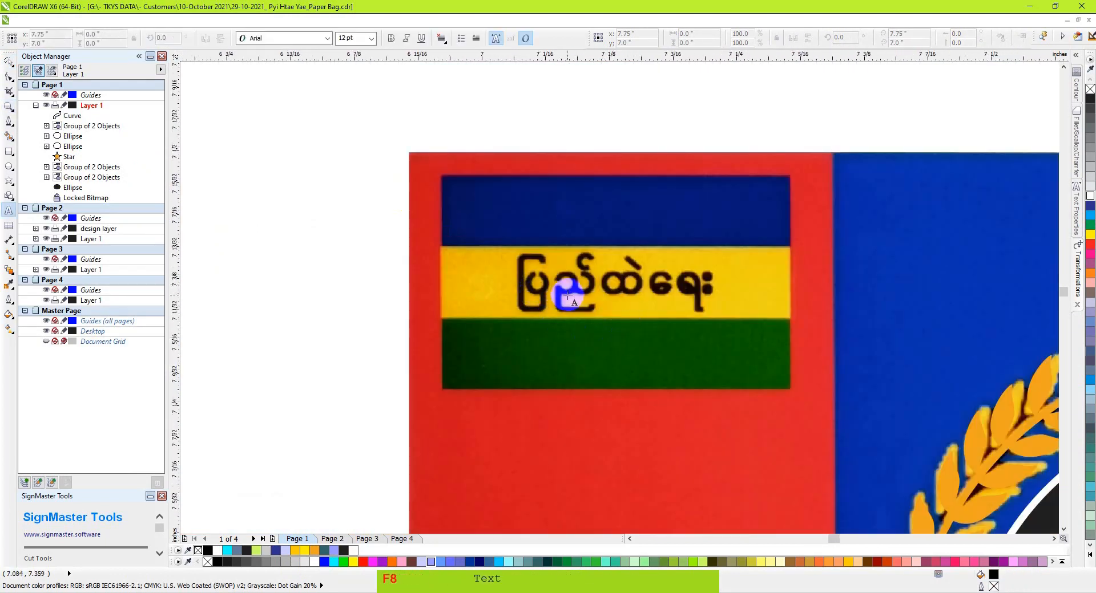
scroll(568, 295, "down", 2)
key("ctrl+v")
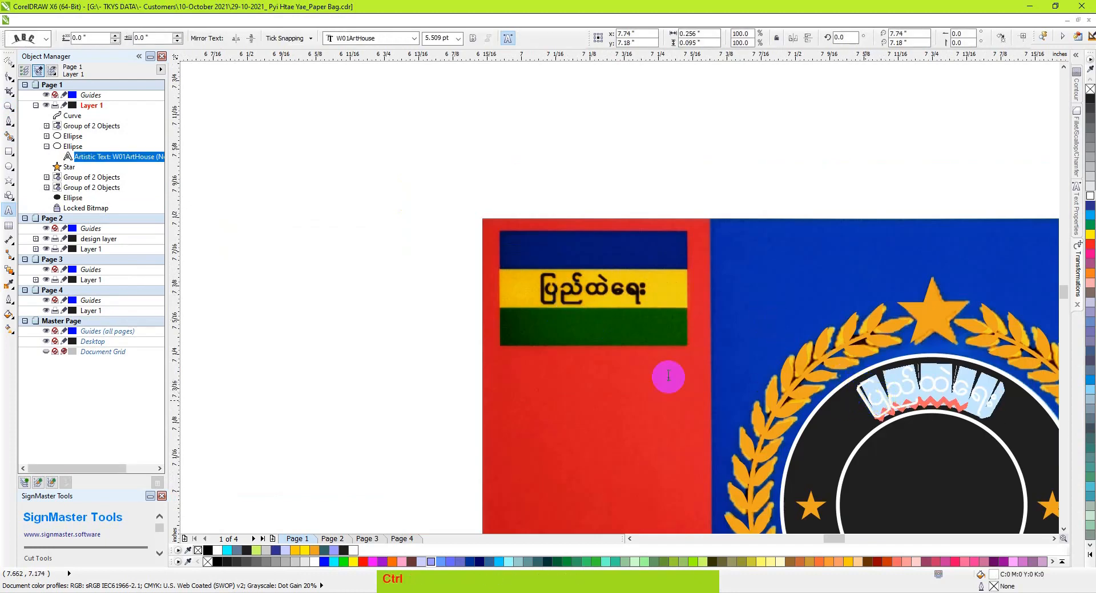
key("ctrl+c")
left_click(590, 368)
key("ctrl+v")
key("ctrl+space")
Step: Move the pasted text onto the small flag's yellow stripe and scale it to about 0.189 × 0.057 in
key("z")
left_click_drag(461, 235, 735, 415)
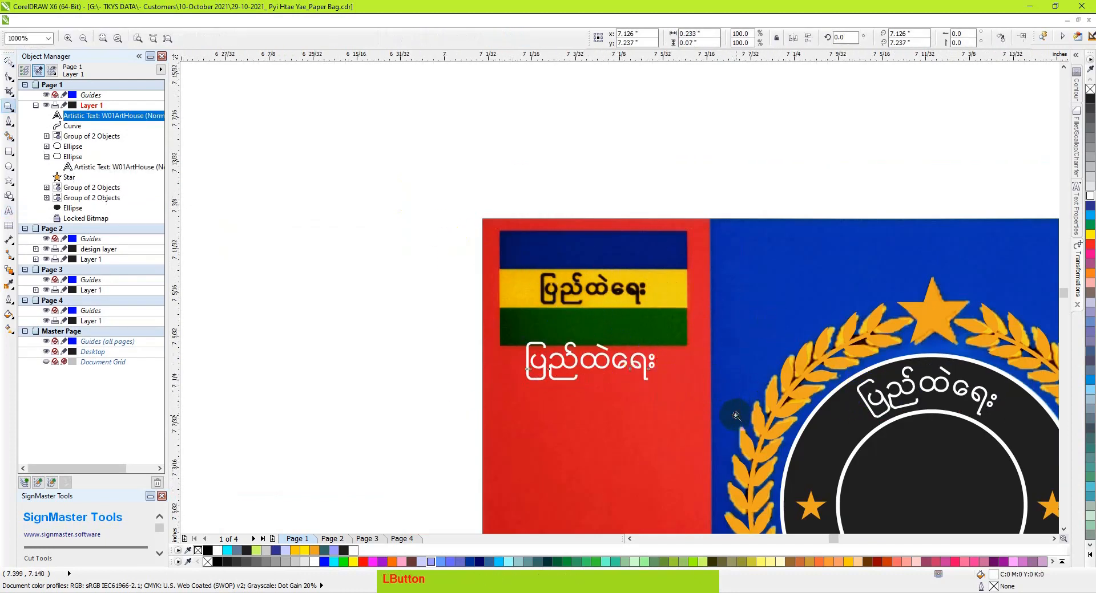
key("space")
left_click_drag(789, 345, 762, 209)
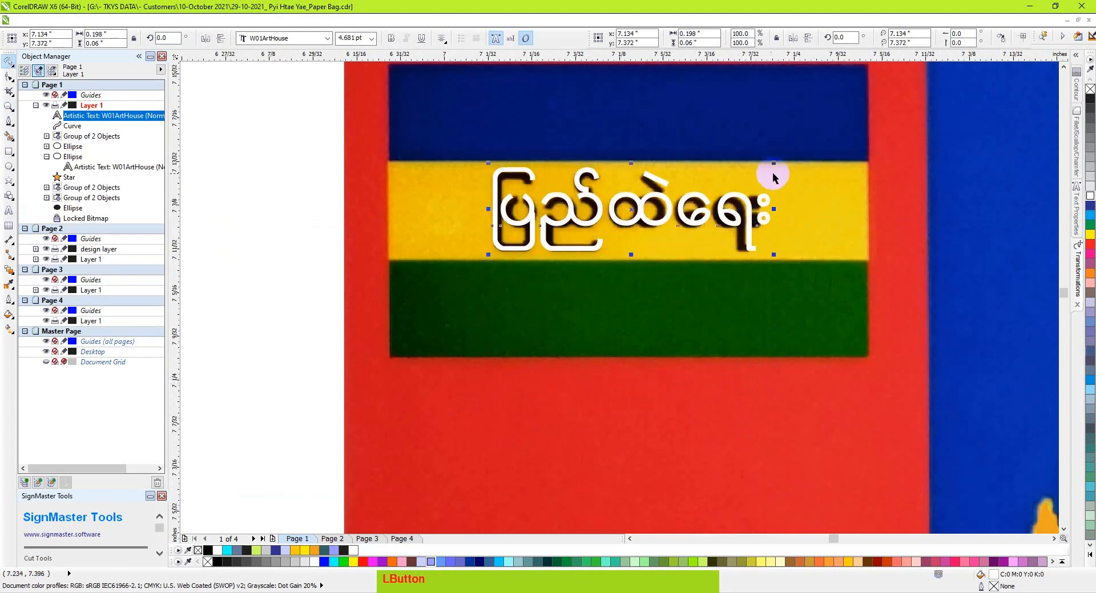
left_click_drag(773, 162, 768, 166)
Step: Draw a rectangle about 0.342 × 0.071 in over the small flag's blue stripe and duplicate it down over the yellow and green stripes
key("h")
left_click_drag(656, 222, 635, 312)
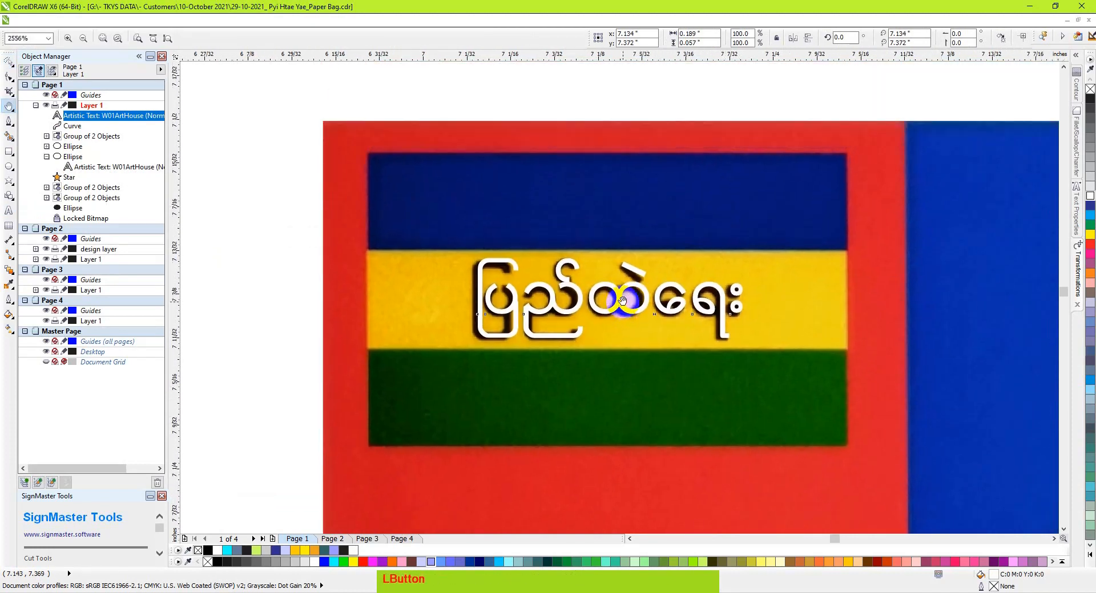
key("space")
key("F6")
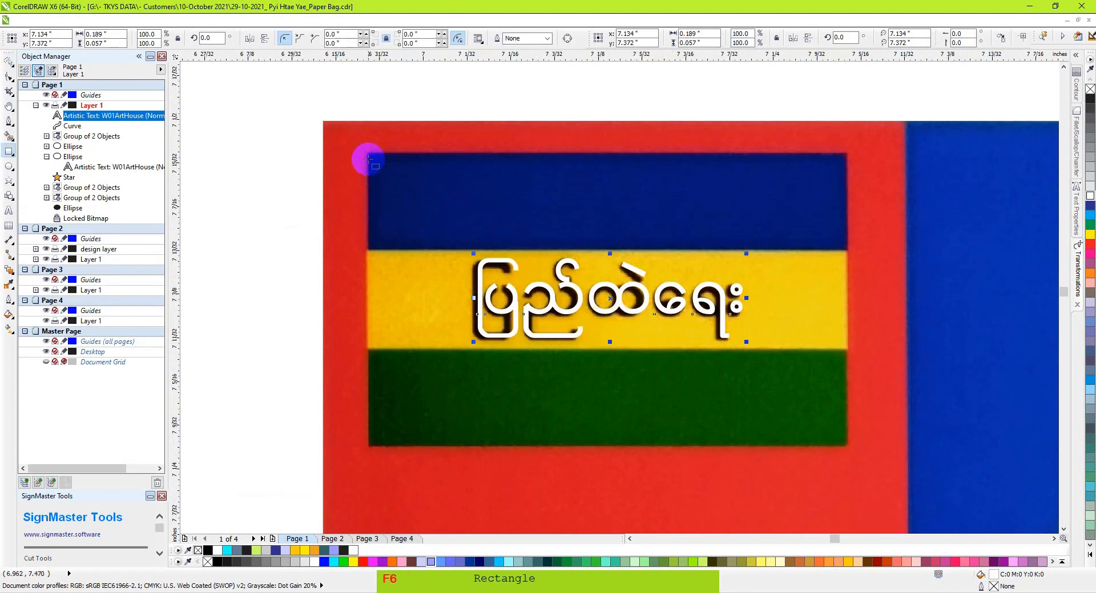
left_click_drag(367, 151, 850, 252)
key("space")
left_click_drag(626, 151, 644, 250)
right_click(644, 250)
key("ctrl+r")
left_click(341, 368)
Step: Fill the small flag's rectangles green at the bottom, yellow in the middle and dark blue on top, all without outlines
left_click(658, 346)
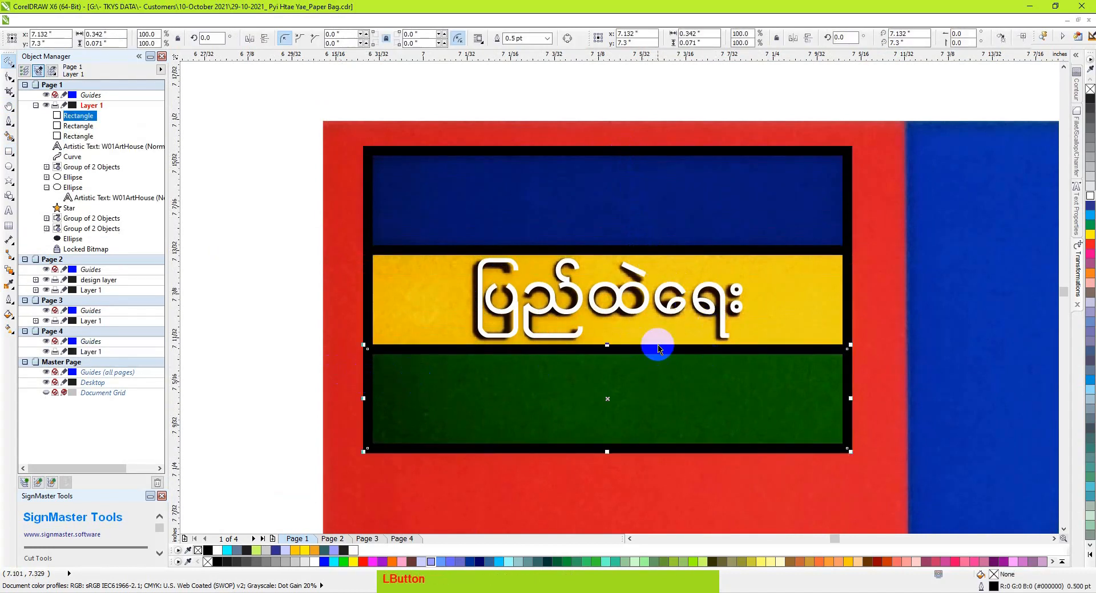
left_click(1090, 225)
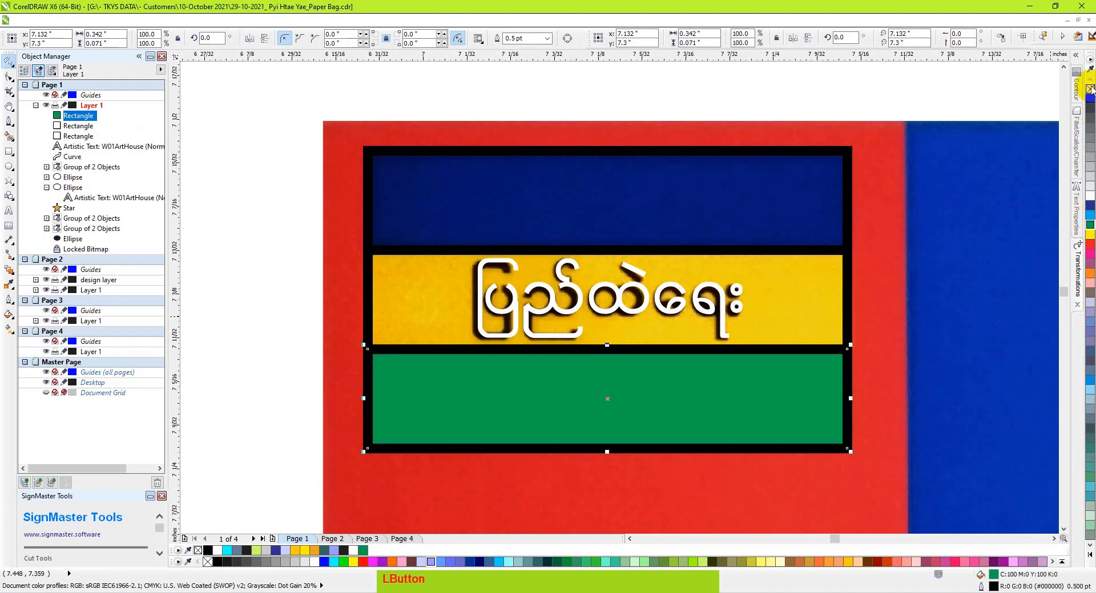
right_click(1090, 89)
left_click(850, 297)
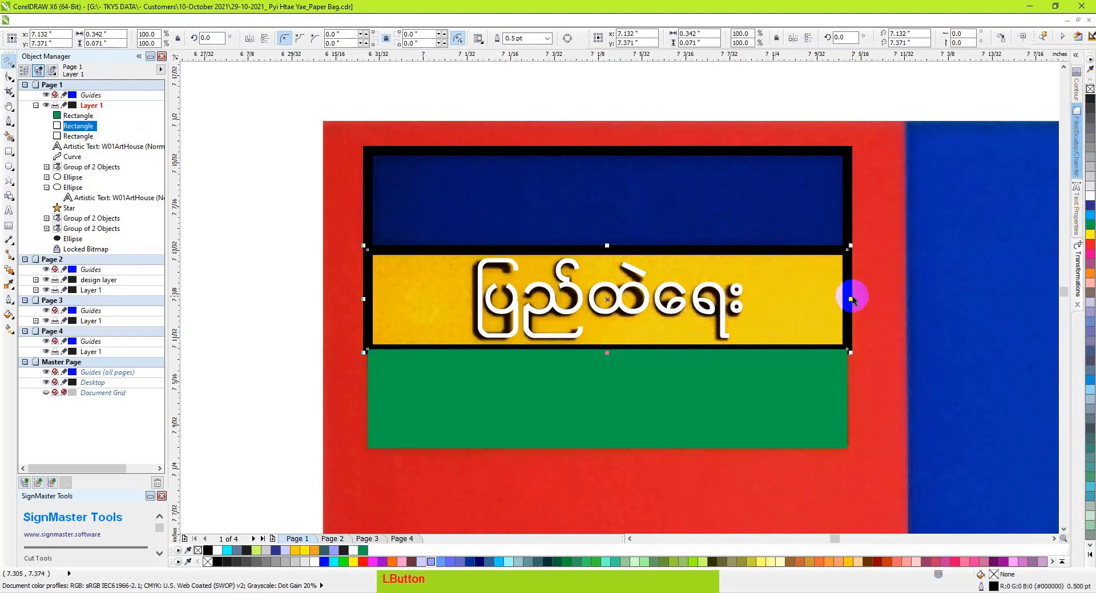
right_click(1090, 88)
left_click(1090, 234)
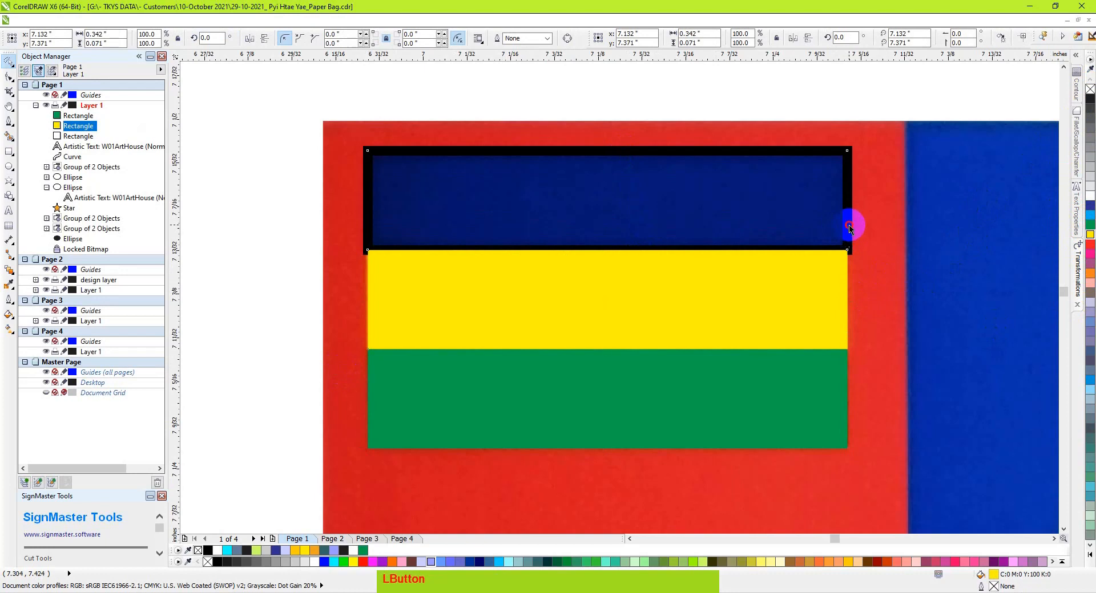
left_click(848, 224)
left_click(1090, 207)
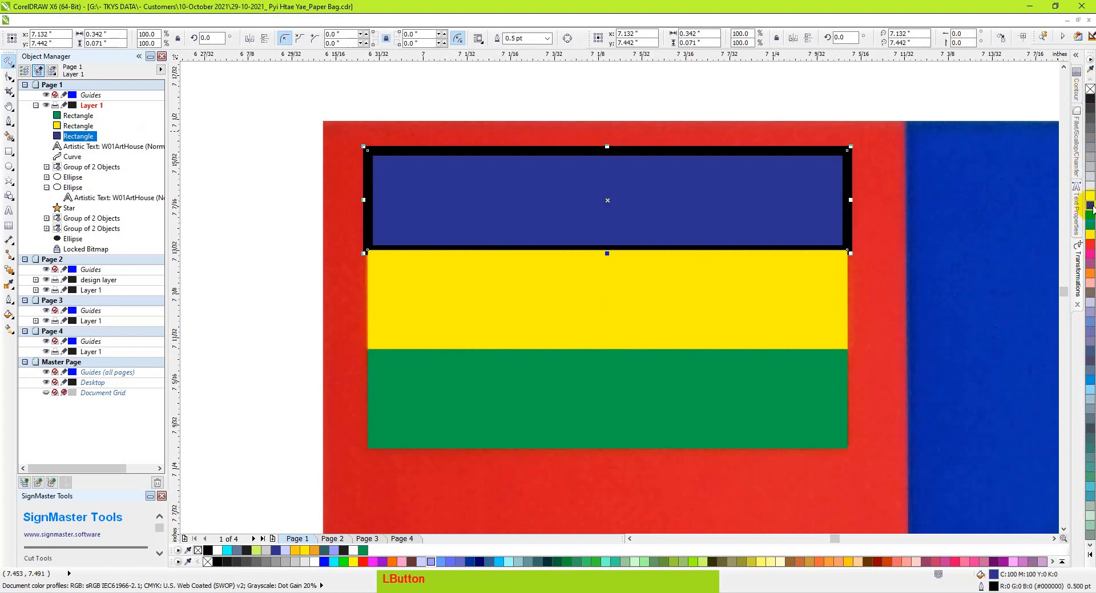
right_click(1090, 89)
Step: Group the small flag's three stripe rectangles and place the group behind the flag text
key("h")
right_click(731, 264)
key("space")
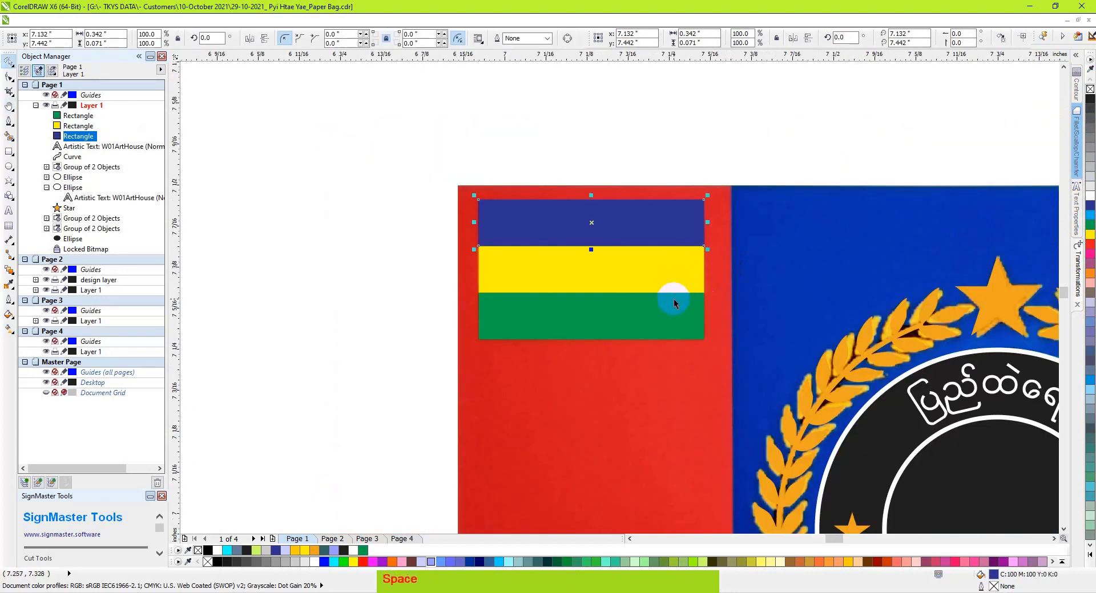
left_click(670, 280, "shift")
left_click(670, 308, "shift")
key("ctrl+g")
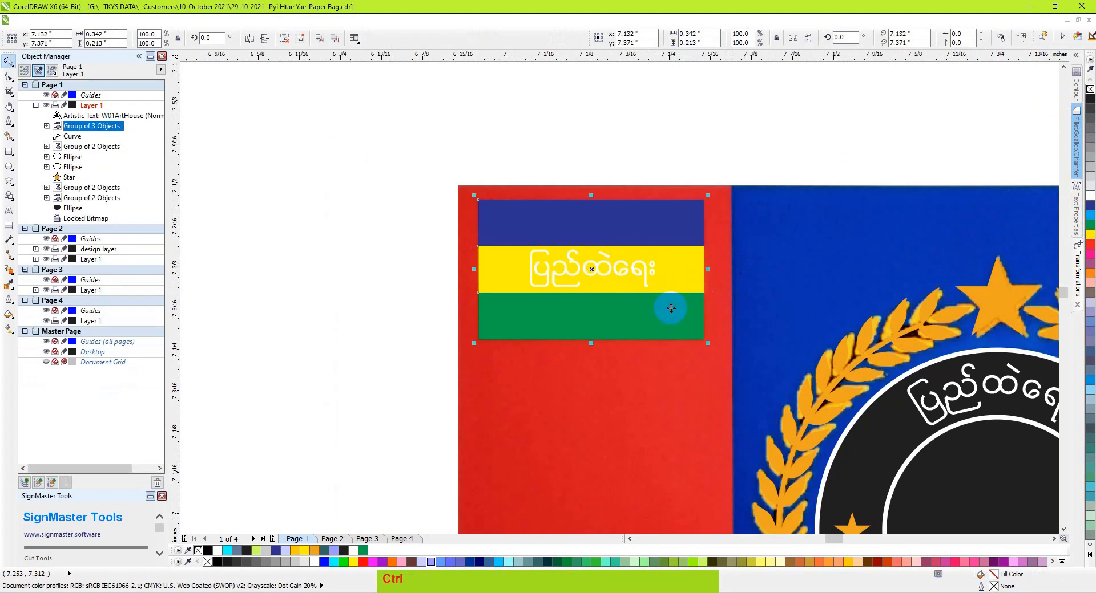
Step: Fill the small flag's text with black and group it with the stripes
left_click(645, 277)
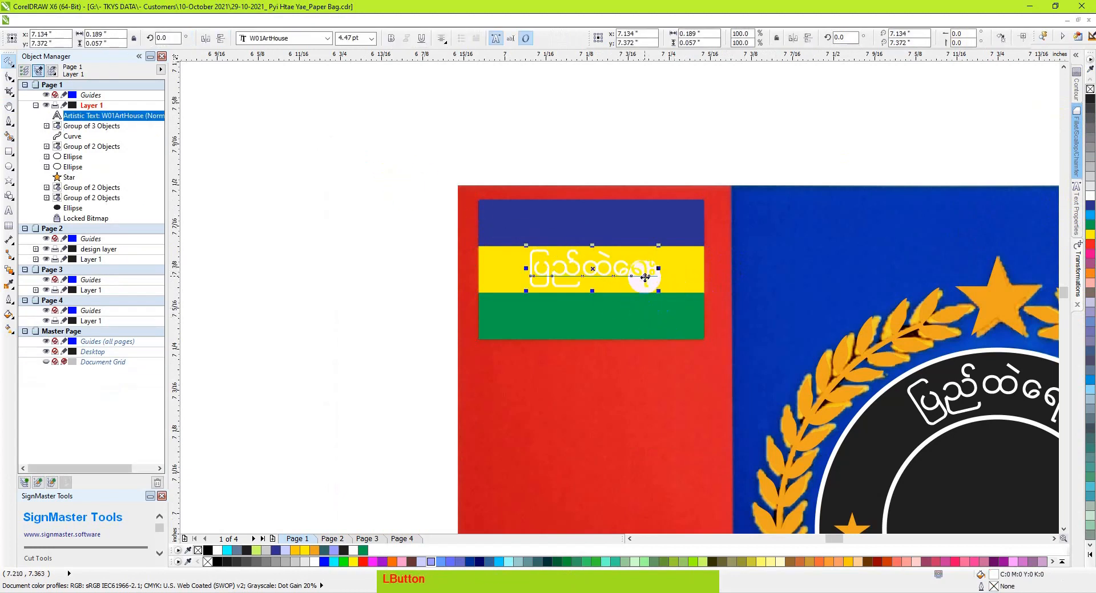
left_click(1090, 98)
left_click_drag(375, 157, 736, 365)
key("ctrl+g")
Step: Draw a rectangle about 0.419 × 1.0 in over the left red panel of the large flag
key("z")
scroll(633, 336, "down", 2)
mouse_move(401, 213)
left_mouse_down()
mouse_move(833, 489)
mouse_move(803, 485)
left_mouse_up()
key("space")
key("F6")
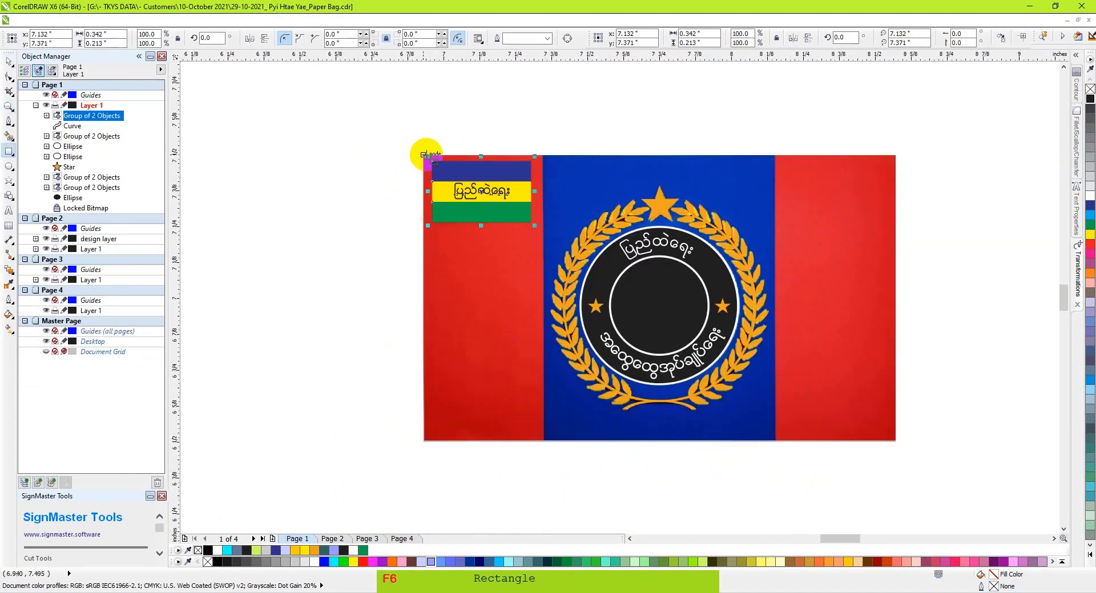
key("space")
left_click(422, 154)
key("space")
left_click_drag(422, 155, 543, 440)
key("space")
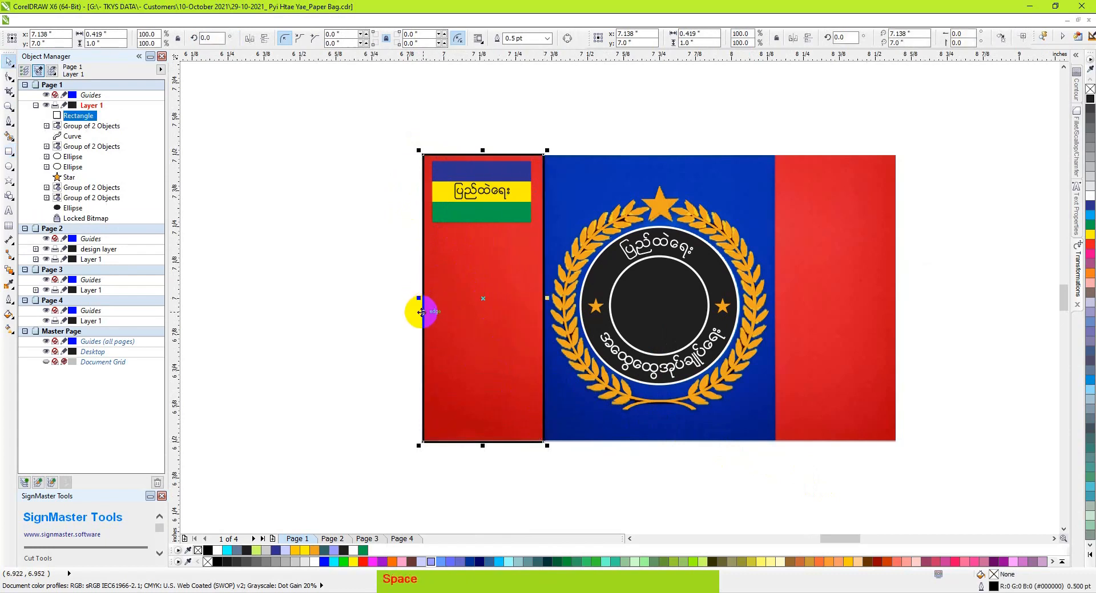
Step: Duplicate the panel rectangle to cover the central blue panel, stretched to about 0.805 in wide, and the right red panel
left_click_drag(420, 297, 779, 298)
right_click(779, 298)
left_click(425, 439)
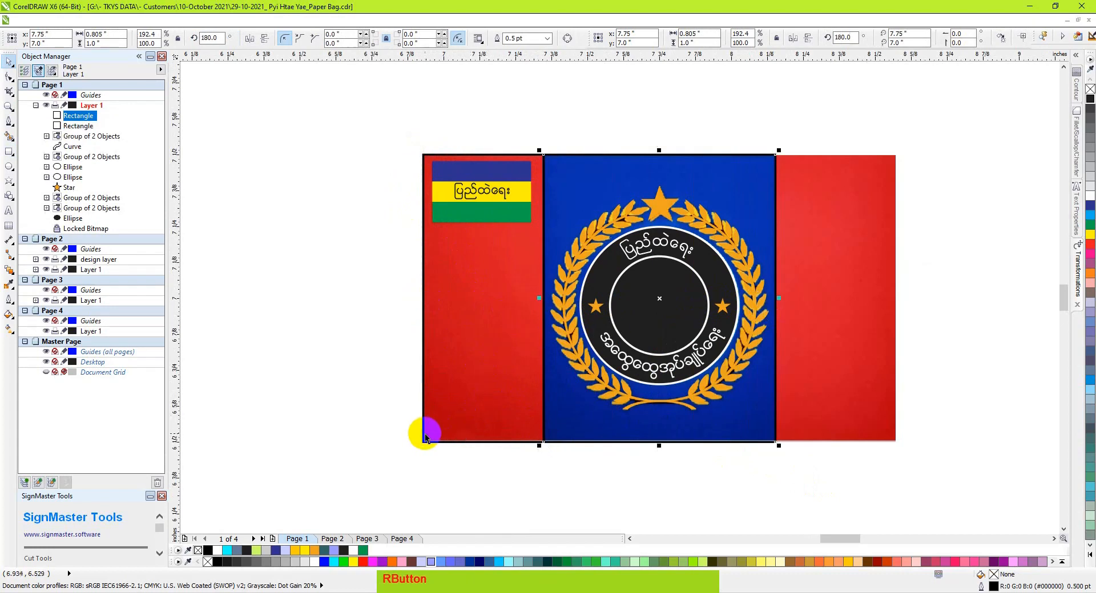
left_click_drag(425, 438, 778, 422)
right_click(778, 422)
Step: Fill the two outer panel rectangles with red and the central one with dark blue, removing their outlines
left_click(507, 442, "shift")
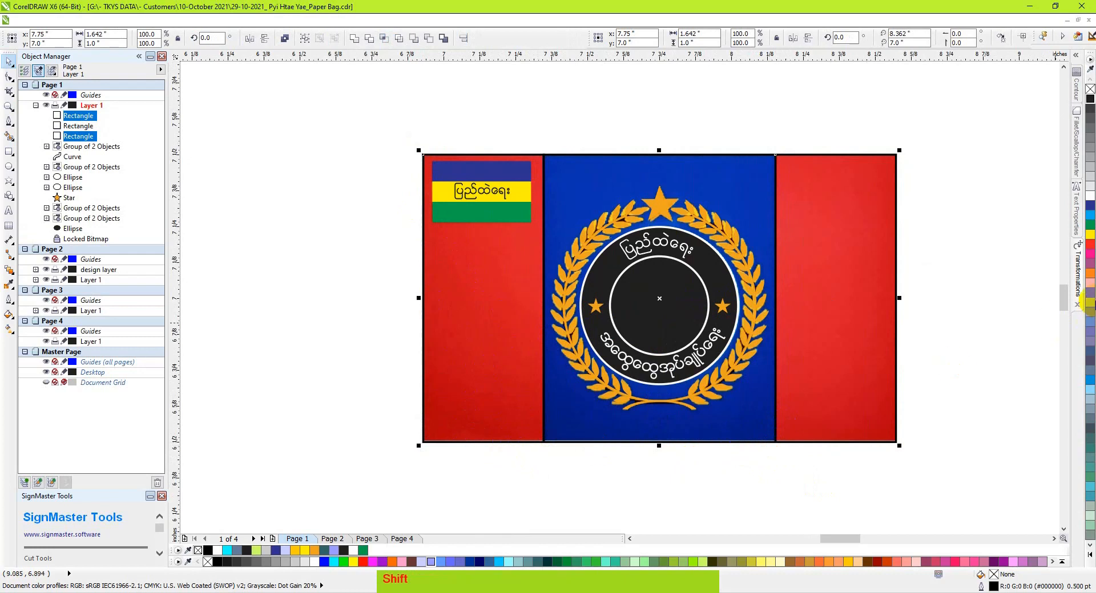
left_click(1090, 252)
right_click(1091, 90)
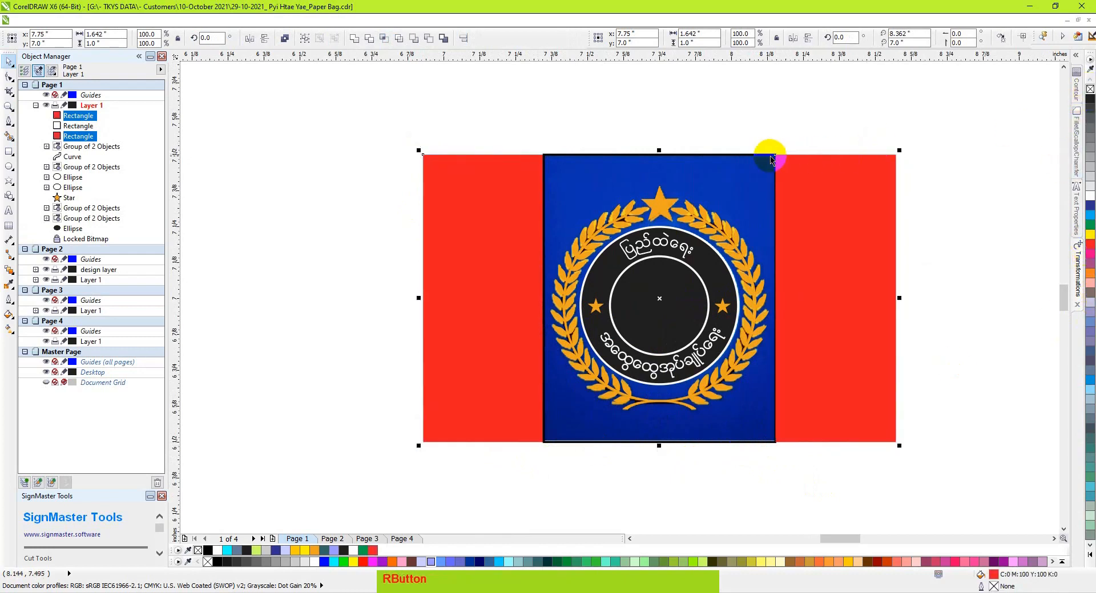
left_click(762, 154)
left_click(1090, 208)
right_click(1090, 90)
Step: Group the three panel rectangles and send the group to the back of the layer
left_click(812, 230, "shift")
left_click(477, 243, "shift")
key("ctrl+g")
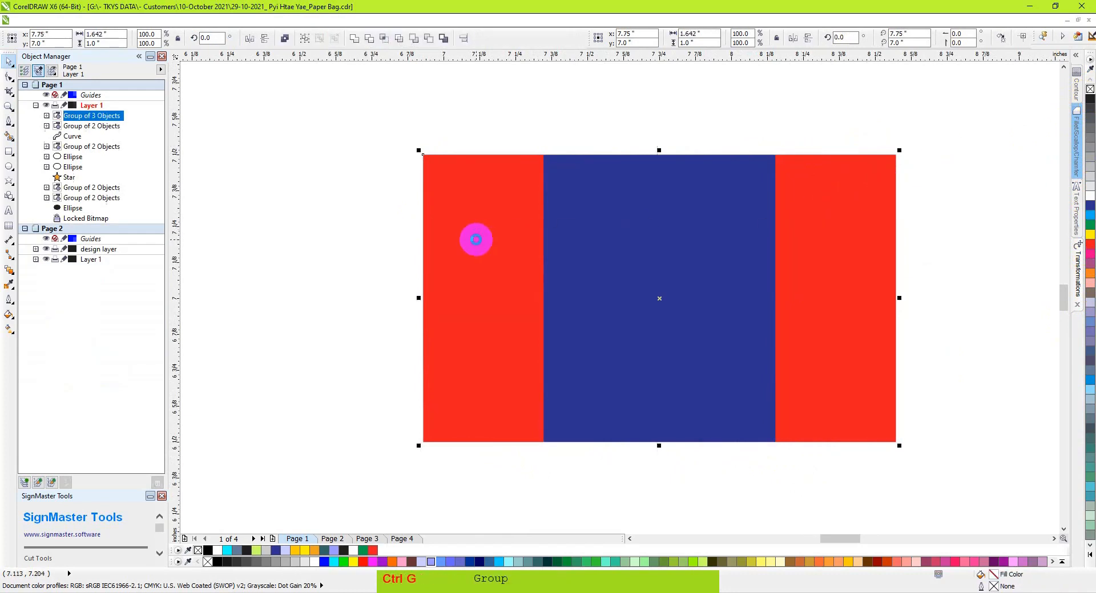
key("shift+Page_Down")
Step: Unlock the reference photo and move it above the redrawn flag for comparison
scroll(477, 242, "down", 3)
left_click(586, 285)
right_click(599, 294)
left_click(639, 315)
left_click_drag(594, 294, 587, 219)
key("z")
left_click_drag(469, 148, 645, 355)
key("space")
left_click(830, 371)
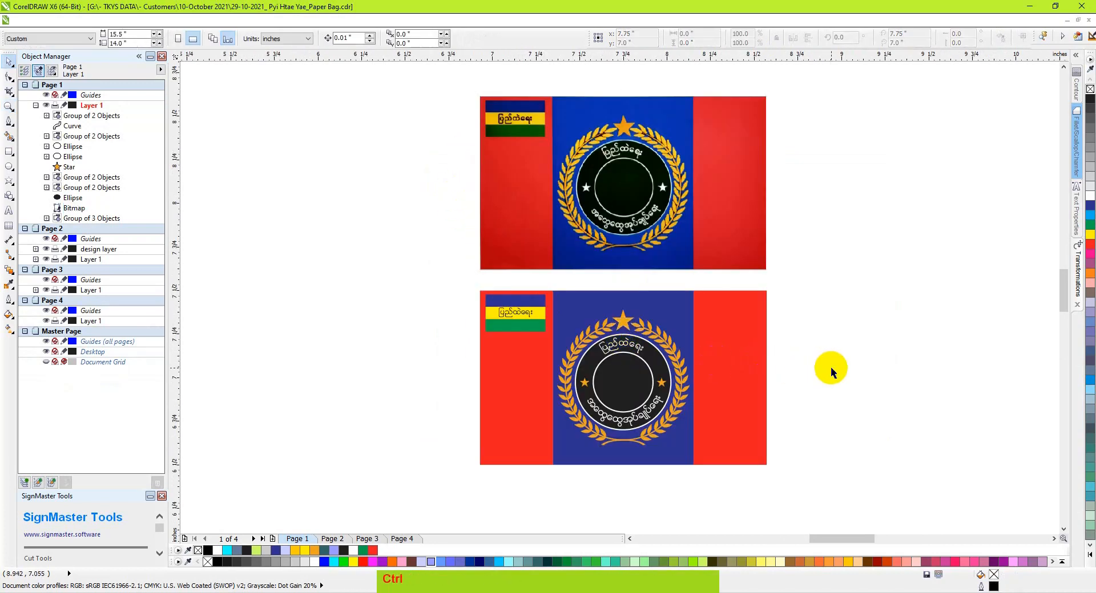